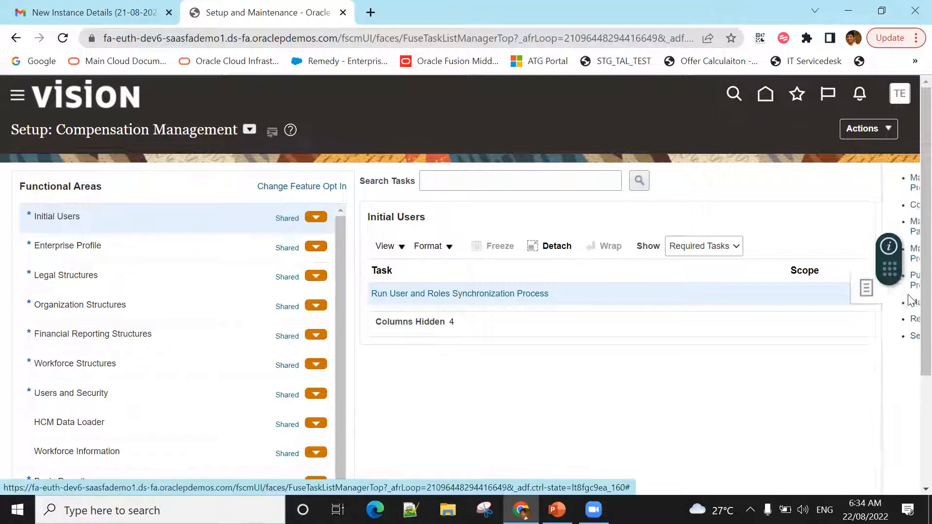
Open the setup task search page and search for Reference Data.
{"action": "left_click", "coordinate": [905, 291]}
{"action": "left_click", "coordinate": [813, 340]}
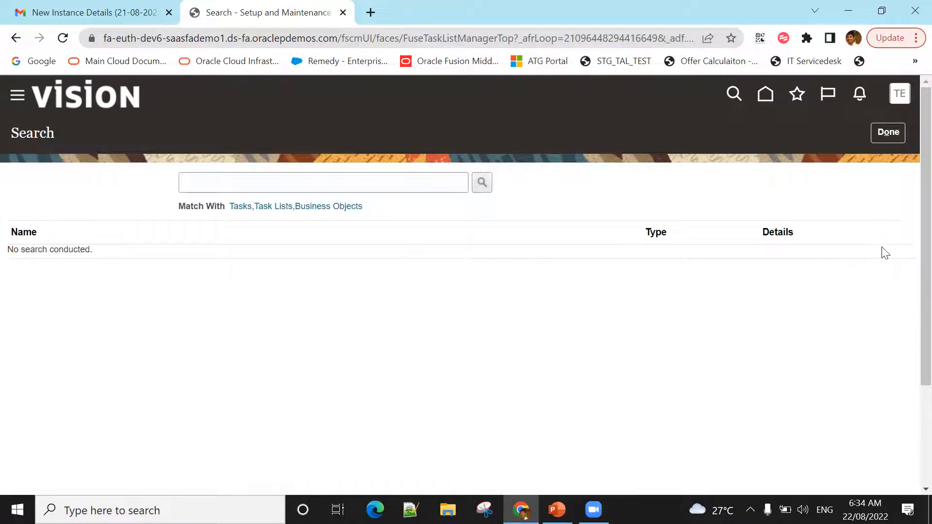
{"action": "left_click", "coordinate": [230, 179]}
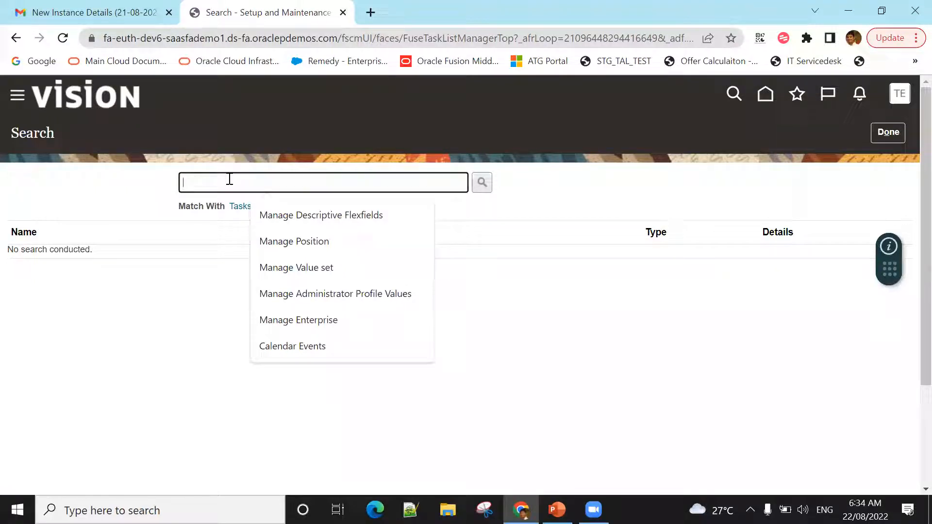
{"action": "type", "text": "M"}
{"action": "key", "text": "BackSpace"}
{"action": "type", "text": "Ref"}
{"action": "key", "text": "Down"}
{"action": "key", "text": "Return"}
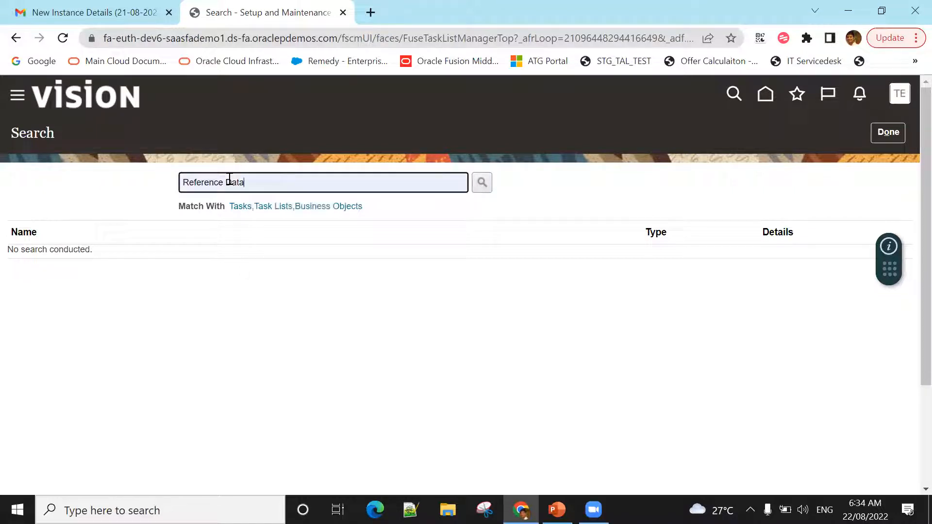
{"action": "left_click", "coordinate": [482, 183]}
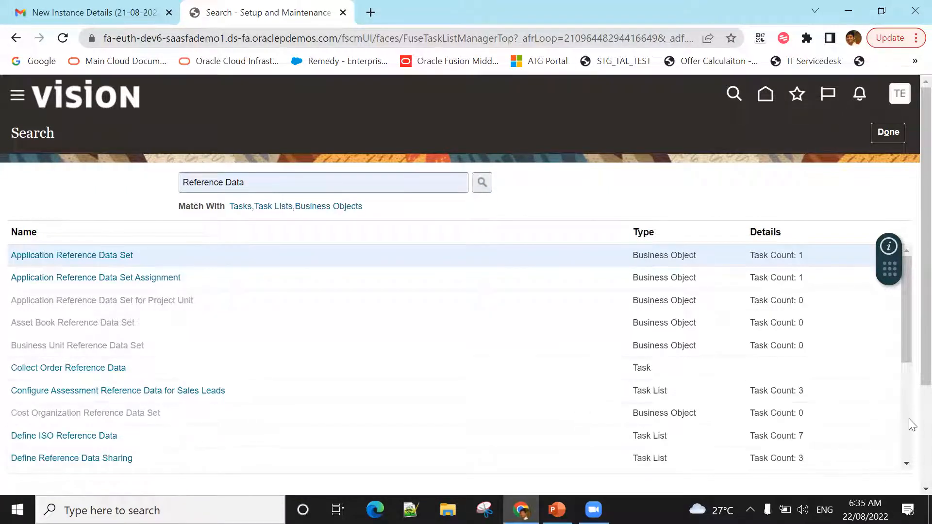
Open the Manage Reference Data Sets task and add a new set with the code SG_REF_001_RDS.
{"action": "left_click_drag", "start_coordinate": [908, 352], "coordinate": [906, 464]}
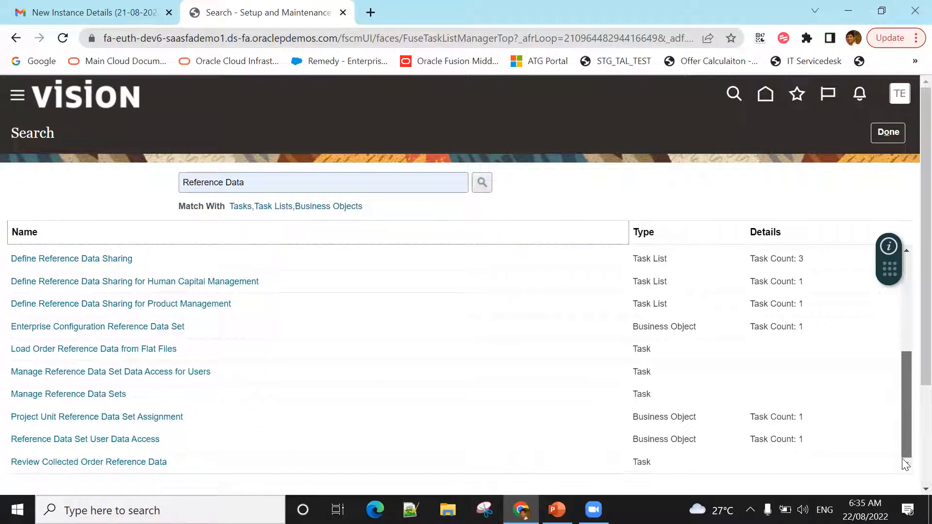
{"action": "left_click", "coordinate": [42, 392]}
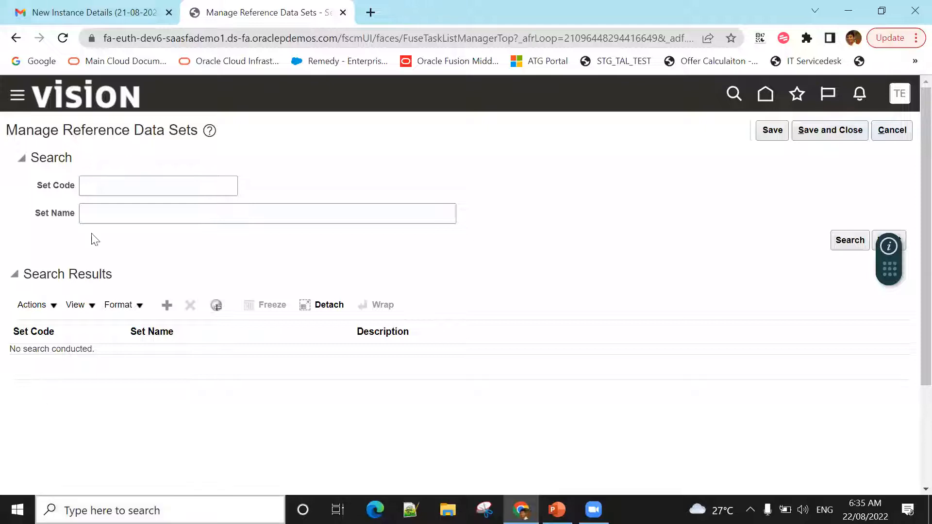
{"action": "left_click", "coordinate": [170, 311]}
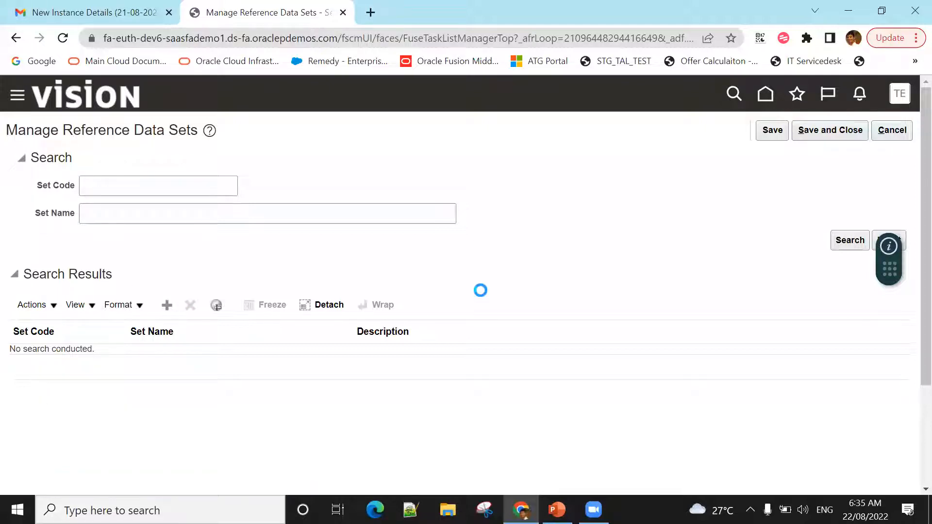
{"action": "left_click", "coordinate": [52, 361]}
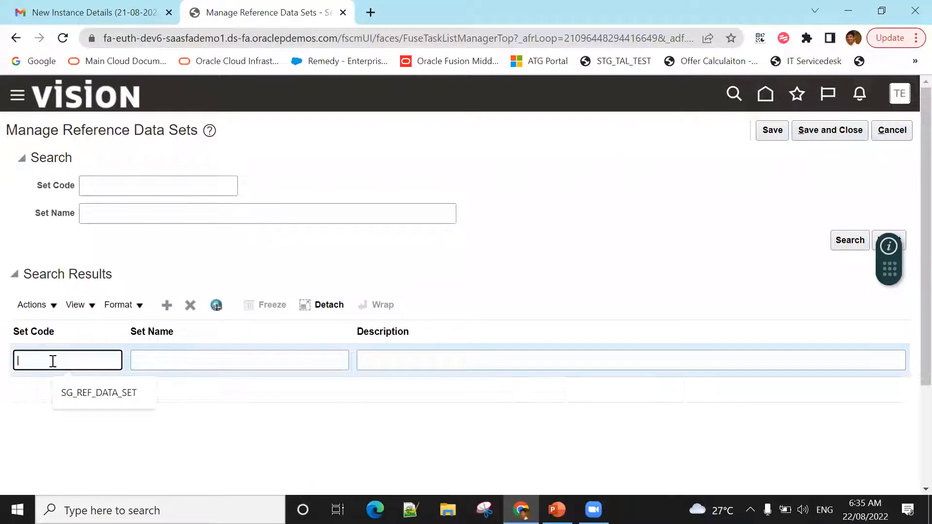
{"action": "type", "text": "SG_REF_001_RDS"}
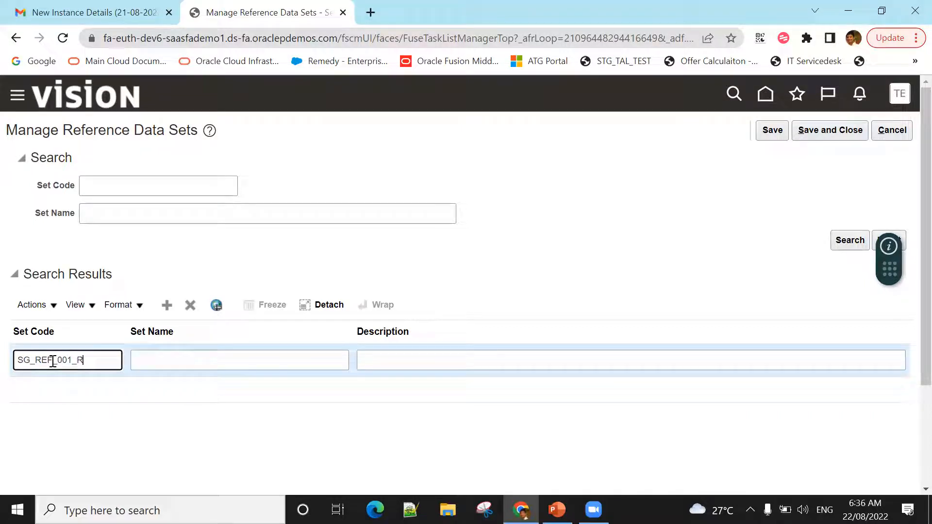
Name the new reference data set Data Set for BUs.
{"action": "left_click", "coordinate": [222, 360]}
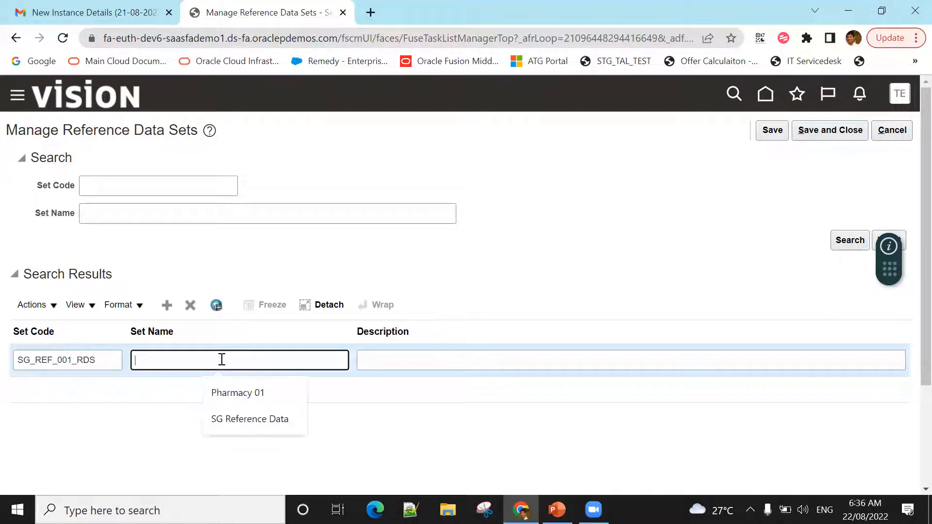
{"action": "type", "text": "Data SE"}
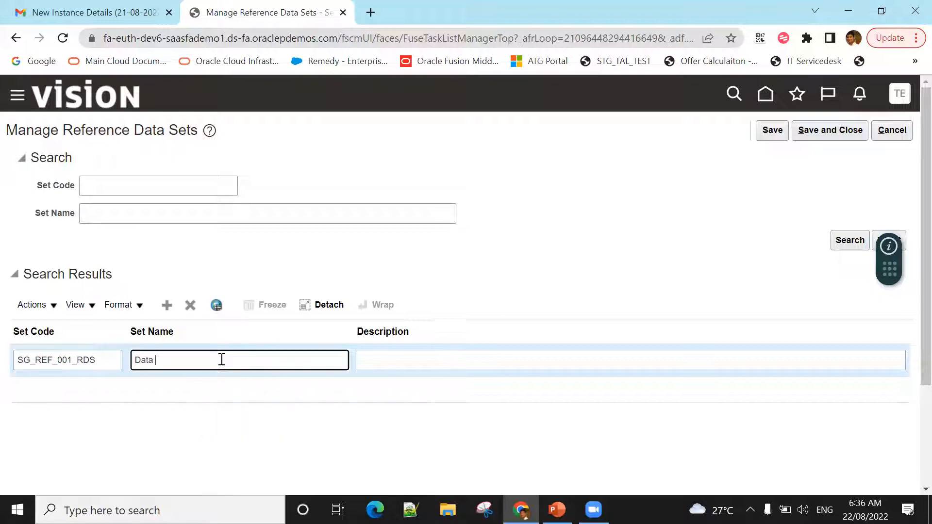
{"action": "key", "text": "BackSpace"}
{"action": "type", "text": "et fo"}
{"action": "key", "text": "BackSpace"}
{"action": "key", "text": "BackSpace"}
{"action": "type", "text": "for BUs"}
Replace the name of the new reference data set with SG BU REF SET001.
{"action": "left_click_drag", "start_coordinate": [222, 359], "coordinate": [4, 364]}
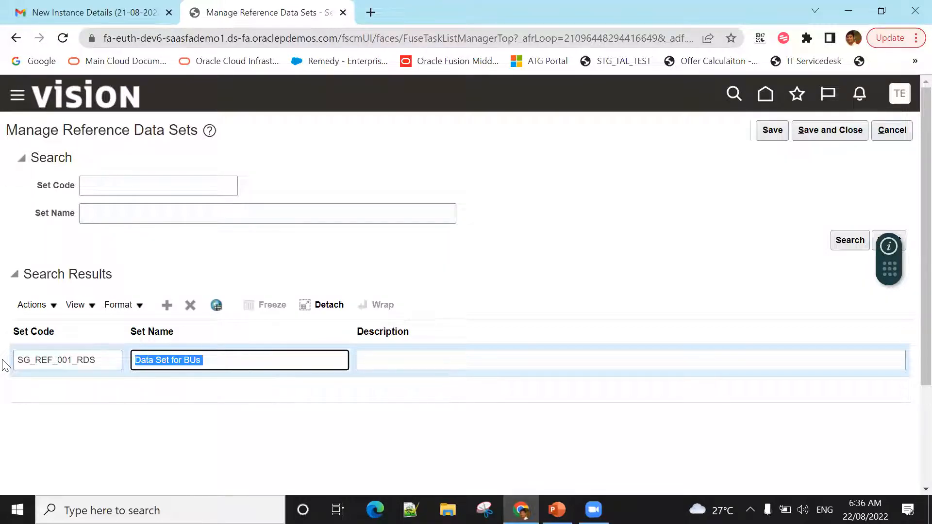
{"action": "type", "text": "SG BU "}
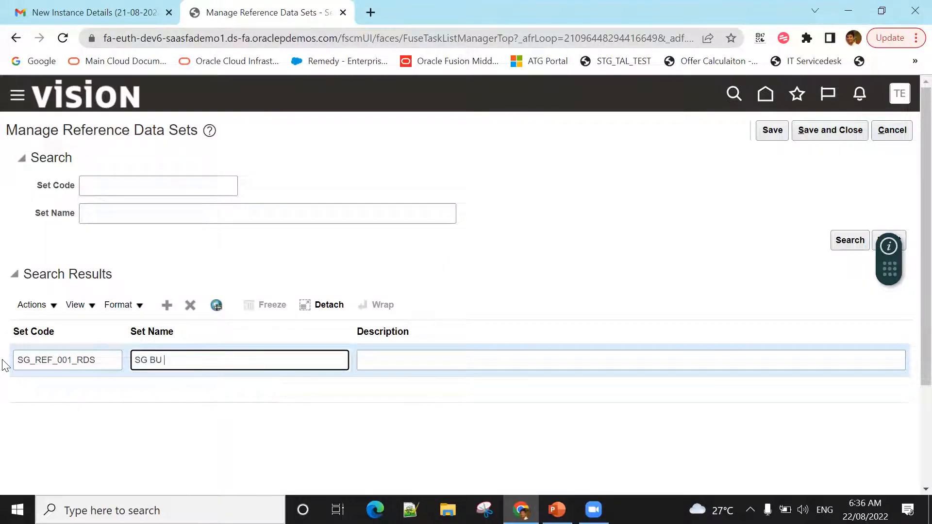
{"action": "type", "text": "REF SET001"}
{"action": "key", "text": "Tab"}
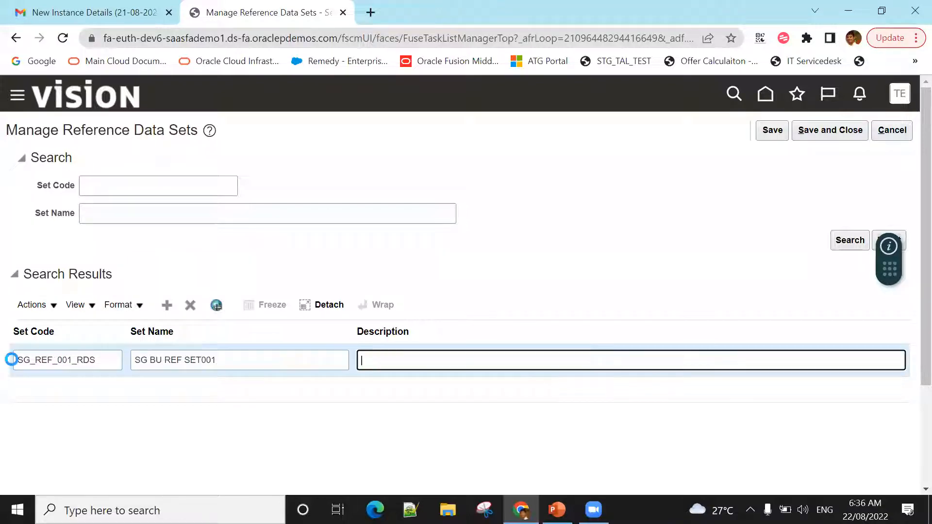
Enter the description Set data for Business data for the new set and return to the task search page.
{"action": "type", "text": "Rfere"}
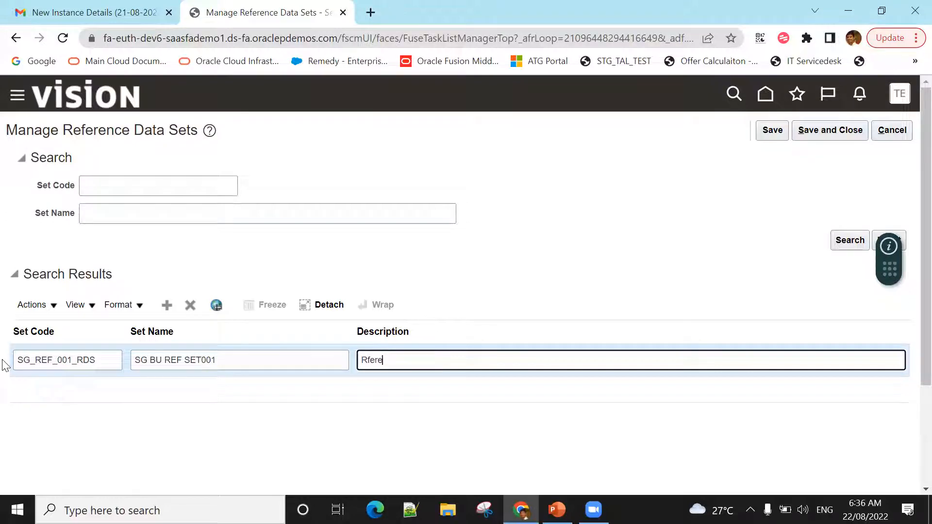
{"action": "key", "text": "BackSpace"}
{"action": "key", "text": "BackSpace"}
{"action": "key", "text": "BackSpace"}
{"action": "type", "text": "Set Da"}
{"action": "key", "text": "BackSpace"}
{"action": "key", "text": "BackSpace"}
{"action": "key", "text": "BackSpace"}
{"action": "key", "text": "BackSpace"}
{"action": "type", "text": "t data for G"}
{"action": "key", "text": "BackSpace"}
{"action": "type", "text": "Business "}
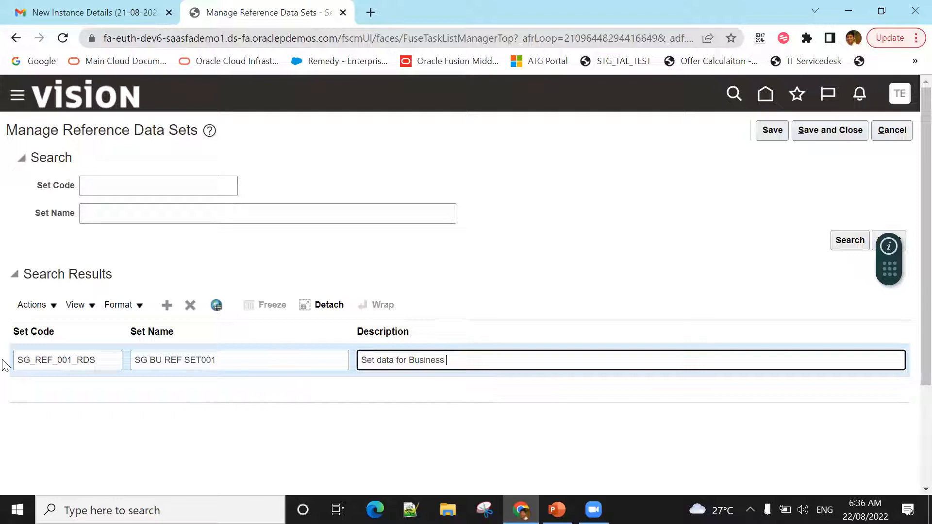
{"action": "type", "text": "data"}
{"action": "left_click", "coordinate": [4, 362]}
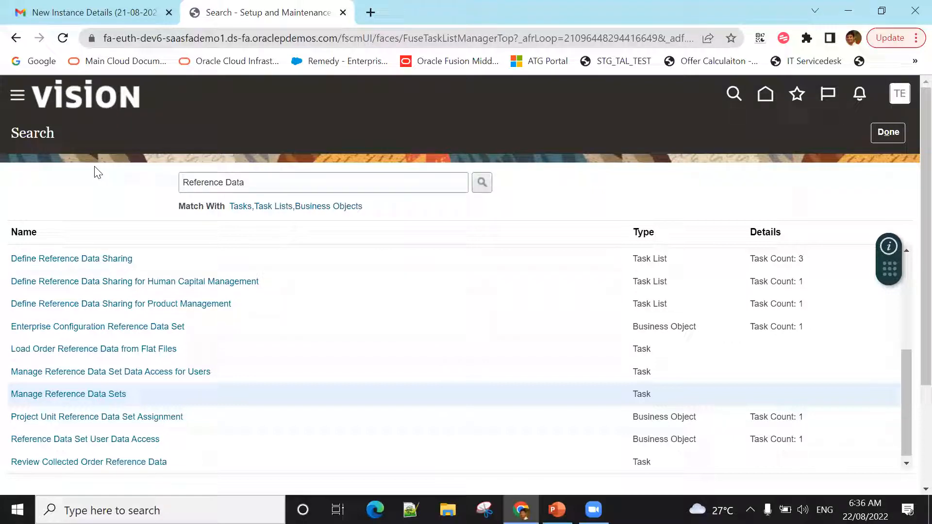
Search the setup tasks for Manage Business unit.
{"action": "left_click_drag", "start_coordinate": [246, 183], "coordinate": [134, 193]}
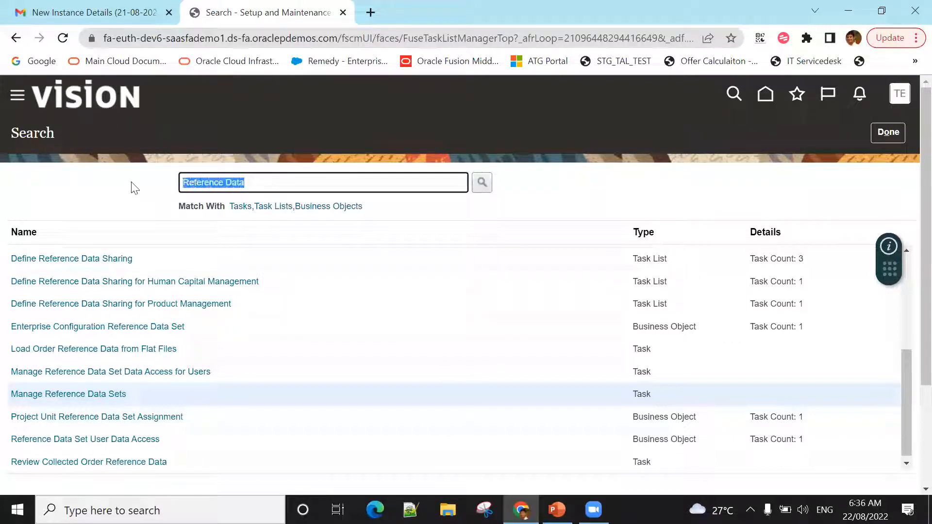
{"action": "type", "text": "Manage Bus"}
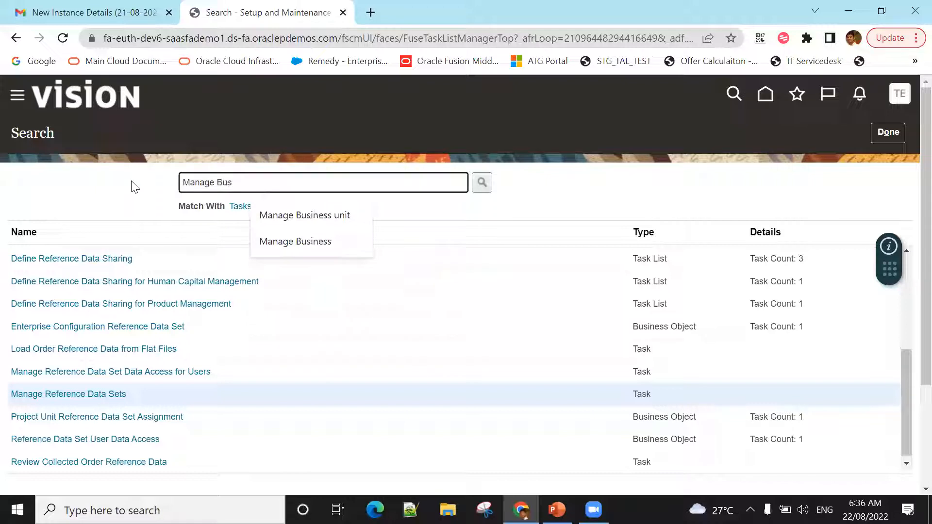
{"action": "key", "text": "Down"}
{"action": "key", "text": "Return"}
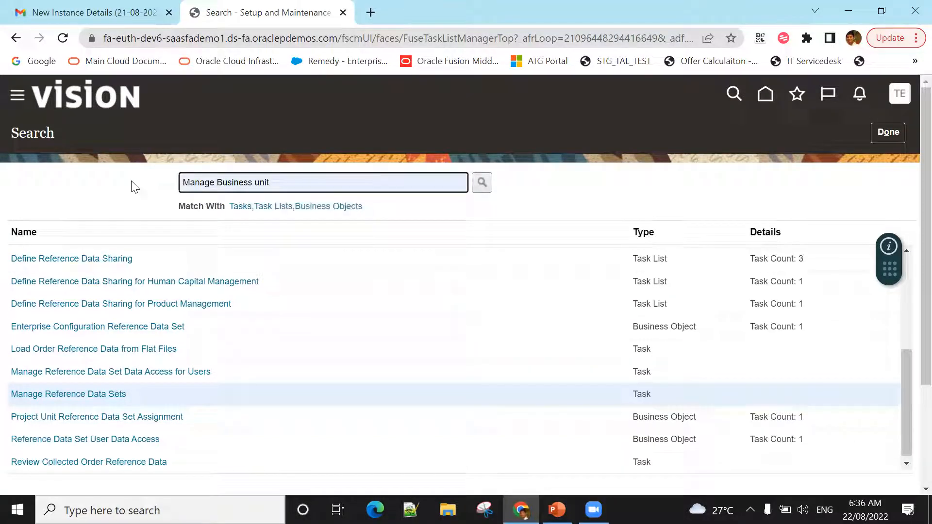
{"action": "left_click", "coordinate": [481, 183]}
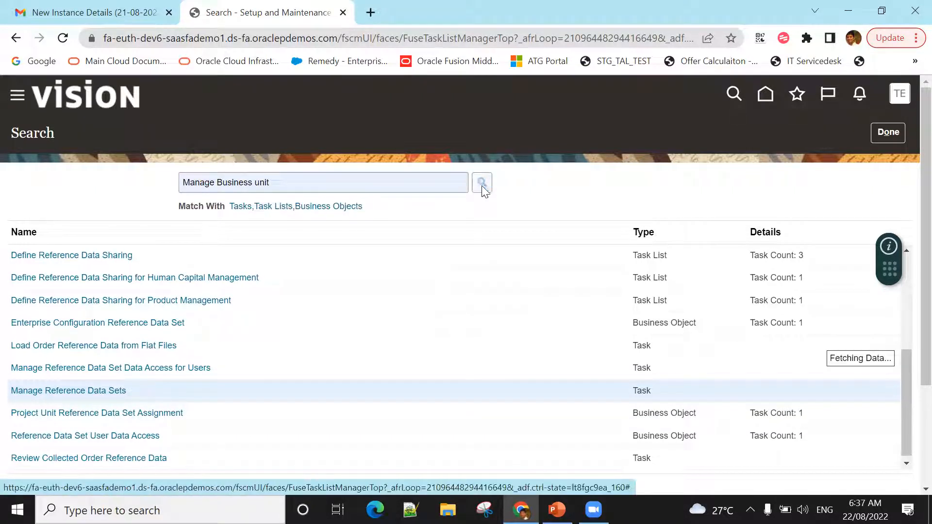
Move the floating help widget away from the search results and up into the page header.
{"action": "scroll", "coordinate": [515, 194], "scroll_direction": "down", "scroll_amount": 1}
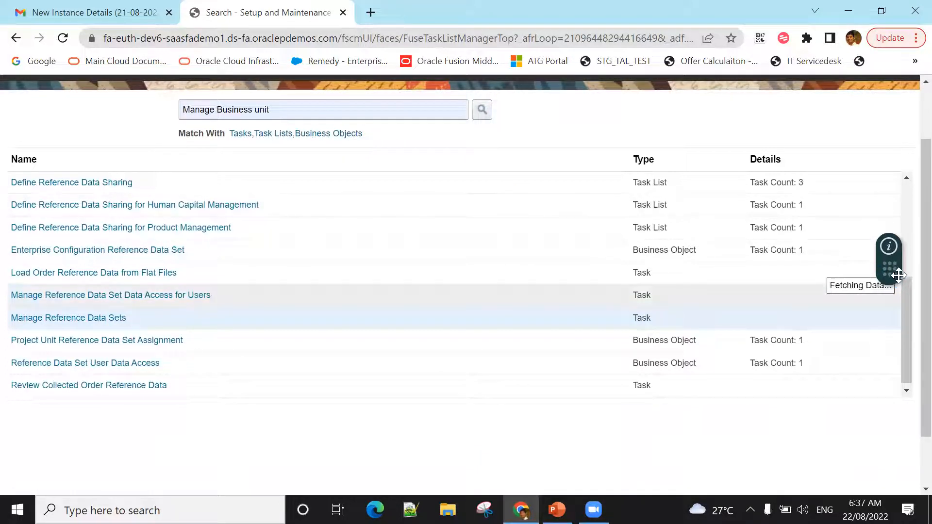
{"action": "left_click_drag", "start_coordinate": [886, 269], "coordinate": [889, 131]}
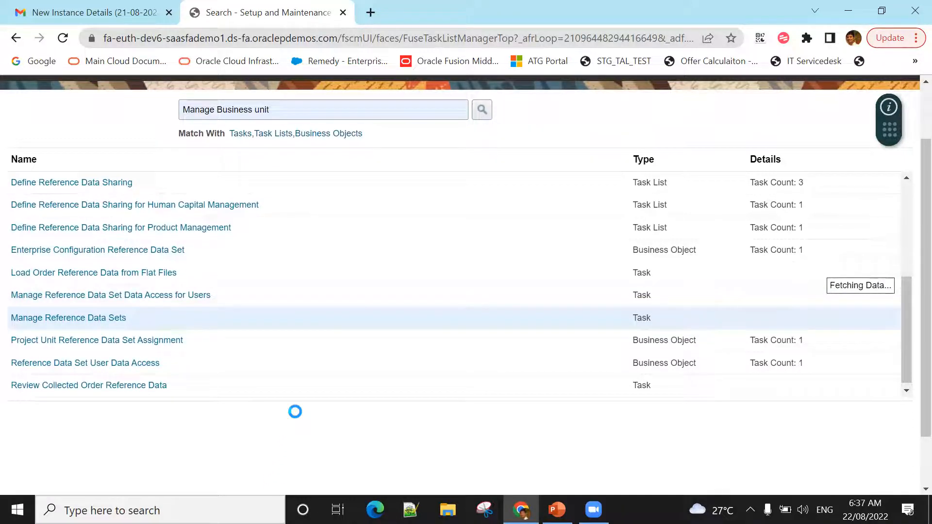
{"action": "scroll", "coordinate": [909, 396], "scroll_direction": "up", "scroll_amount": 2}
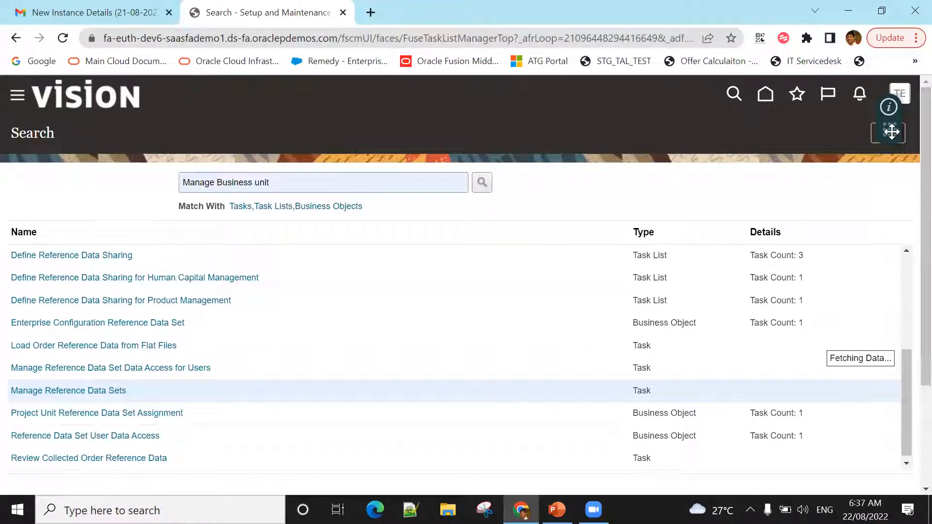
{"action": "left_click_drag", "start_coordinate": [892, 131], "coordinate": [901, 104]}
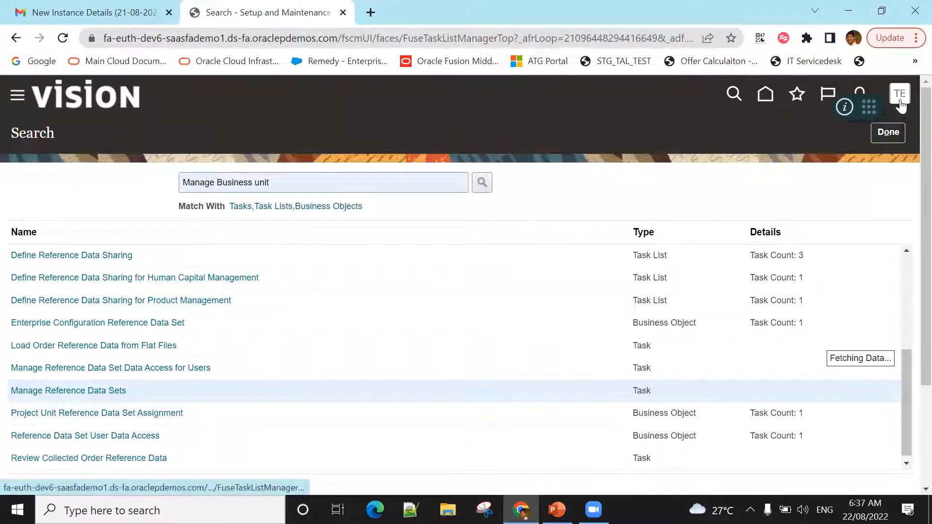
View the About This Application version information and close it.
{"action": "left_click", "coordinate": [900, 105]}
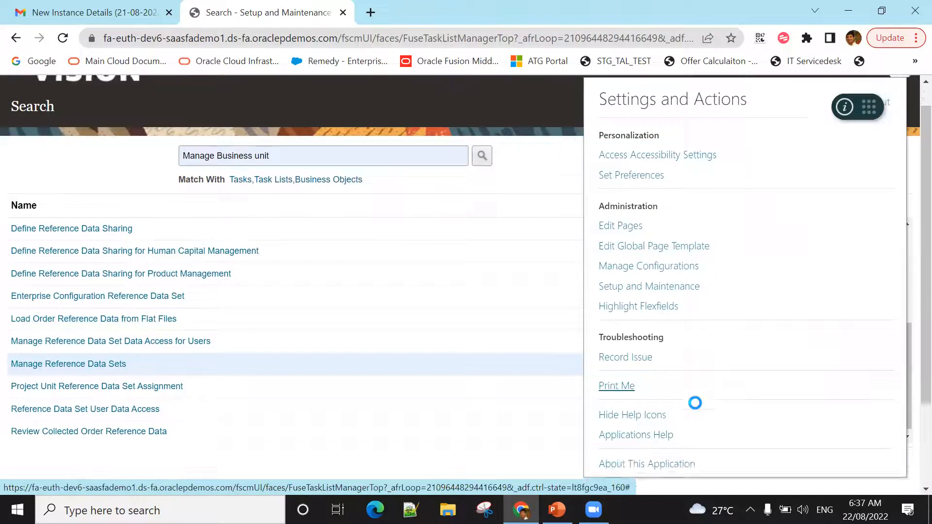
{"action": "left_click", "coordinate": [896, 100]}
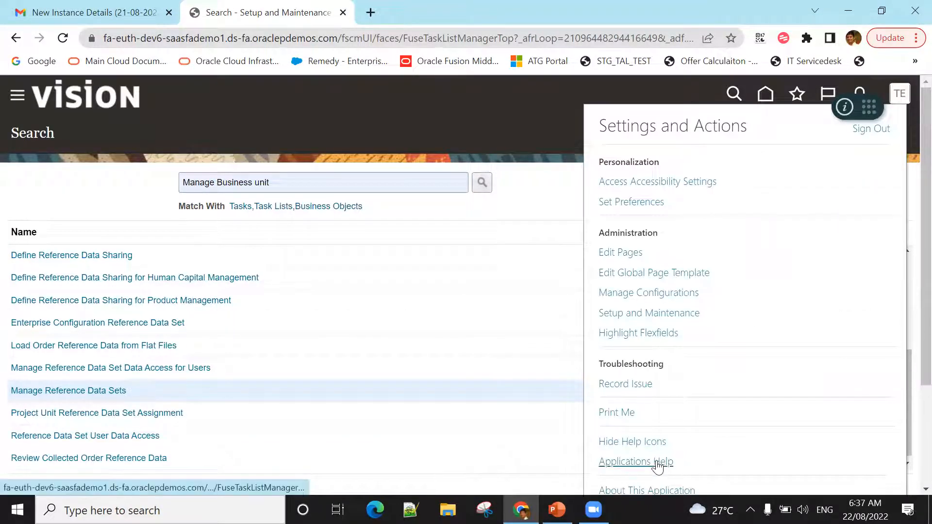
{"action": "left_click", "coordinate": [651, 492]}
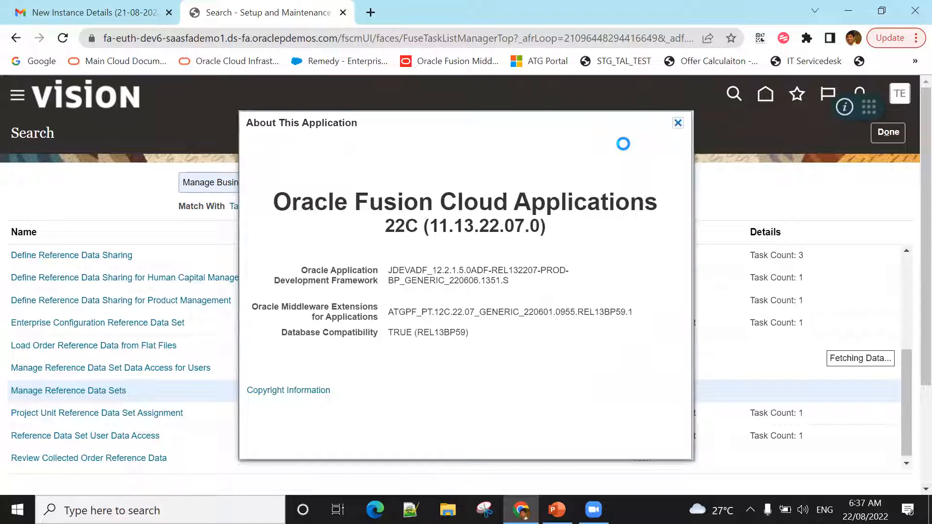
{"action": "left_click", "coordinate": [679, 122]}
{"action": "scroll", "coordinate": [909, 330], "scroll_direction": "down", "scroll_amount": 1}
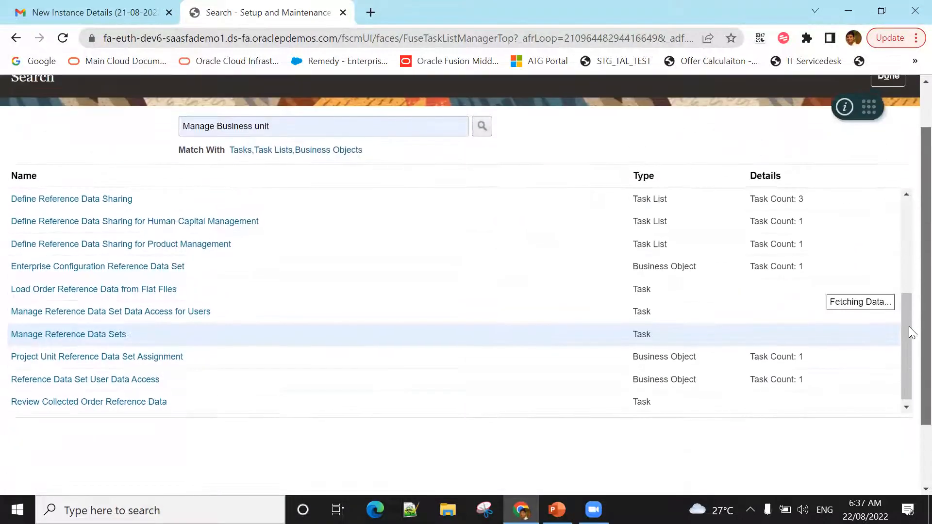
{"action": "scroll", "coordinate": [432, 221], "scroll_direction": "up", "scroll_amount": 1}
{"action": "middle_click", "coordinate": [432, 221]}
{"action": "left_click", "coordinate": [459, 184]}
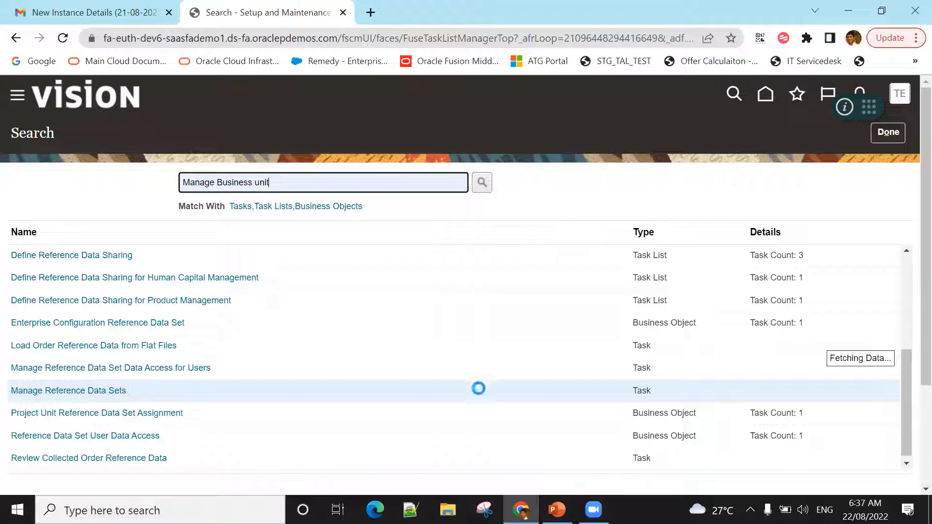
Close the browser tab holding the New Instance Details e-mail.
{"action": "left_click", "coordinate": [168, 12]}
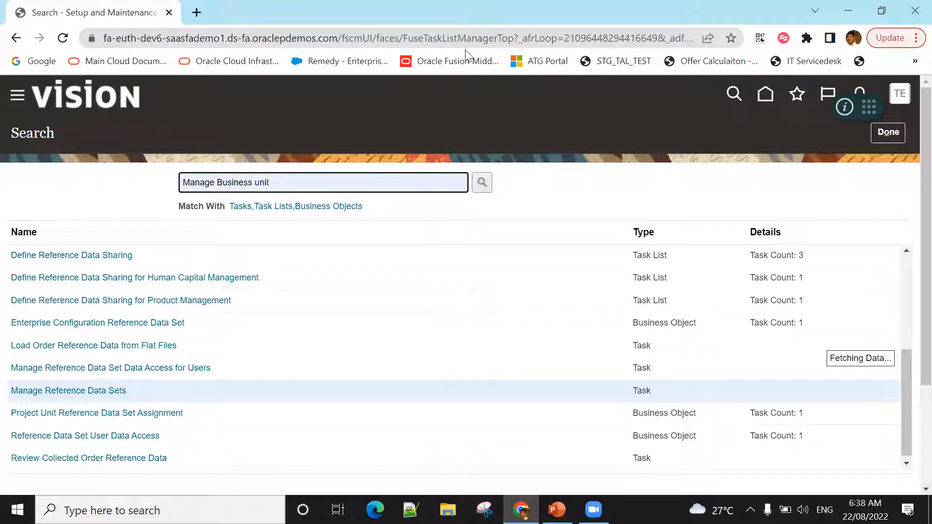
{"action": "key", "text": "super+r"}
{"action": "key", "text": "BackSpace"}
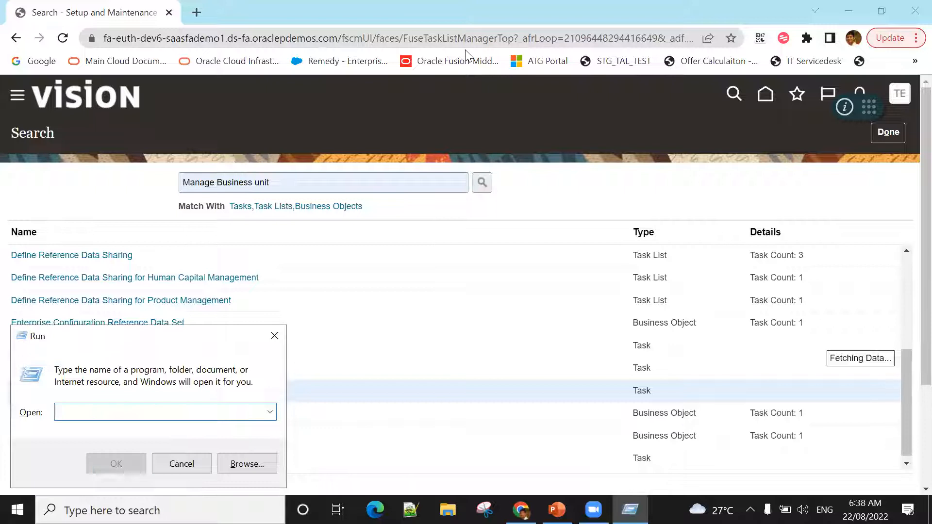
{"action": "key", "text": "Escape"}
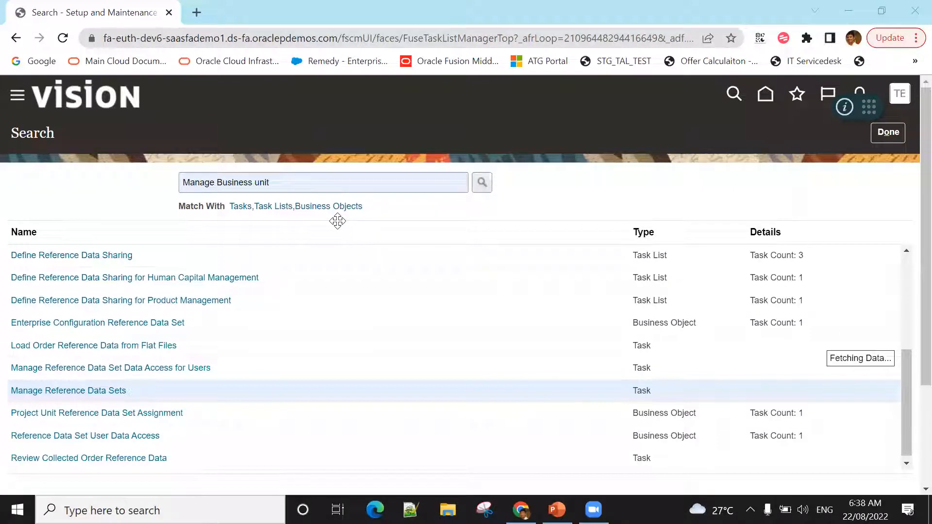
Load eebv-test.login.us2.oraclecloud.com in a new browser tab and go back to the Vision search tab.
{"action": "left_click", "coordinate": [205, 11]}
{"action": "left_click", "coordinate": [204, 11]}
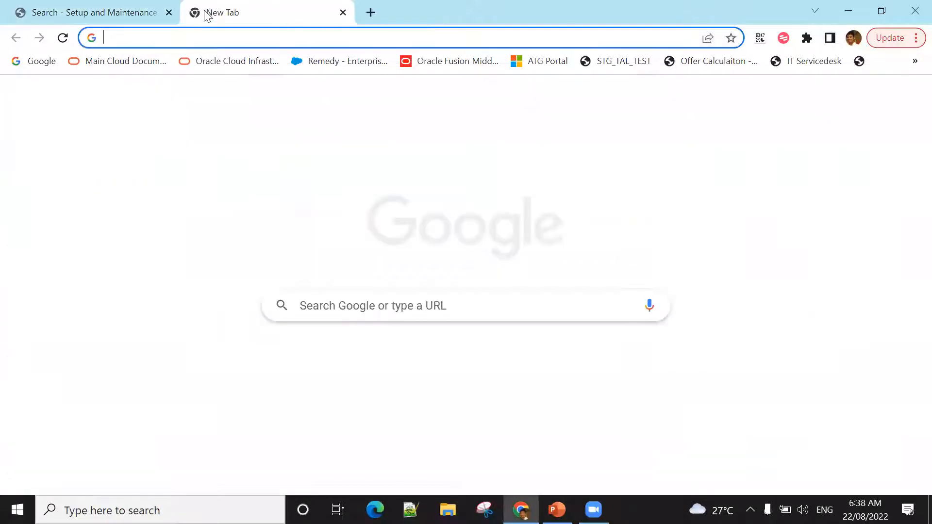
{"action": "type", "text": "ee"}
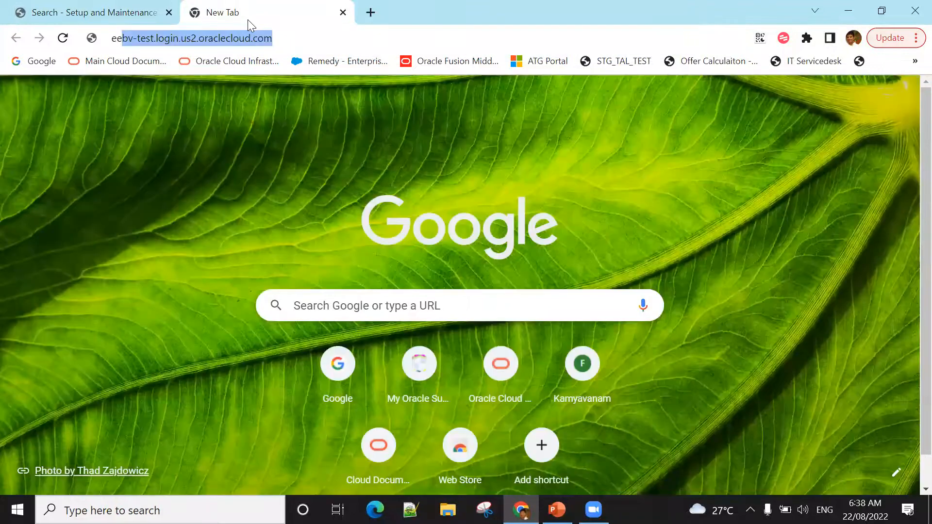
{"action": "key", "text": "Return"}
{"action": "left_click", "coordinate": [83, 11]}
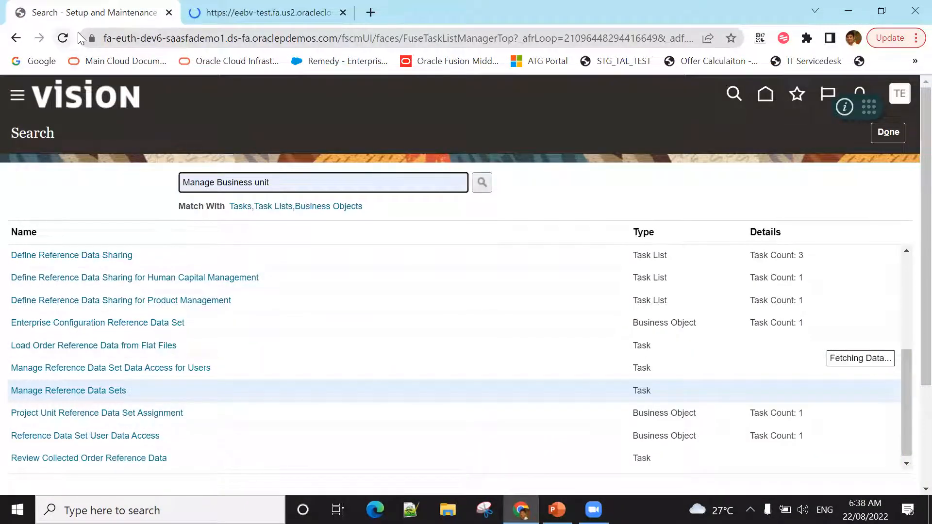
Try to sign in to Oracle Applications Cloud on the eebv-test instance with the prefilled credentials.
{"action": "left_click", "coordinate": [278, 12]}
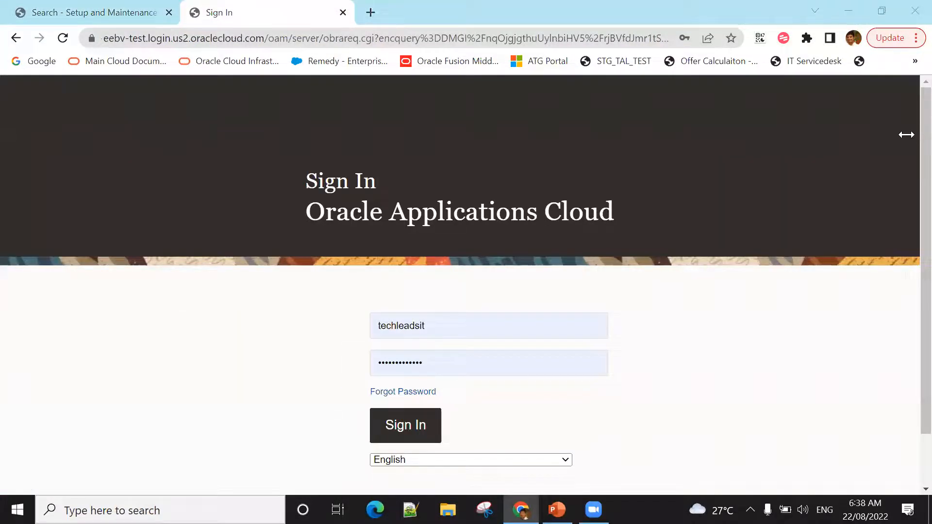
{"action": "left_click", "coordinate": [395, 427]}
{"action": "left_click", "coordinate": [83, 15]}
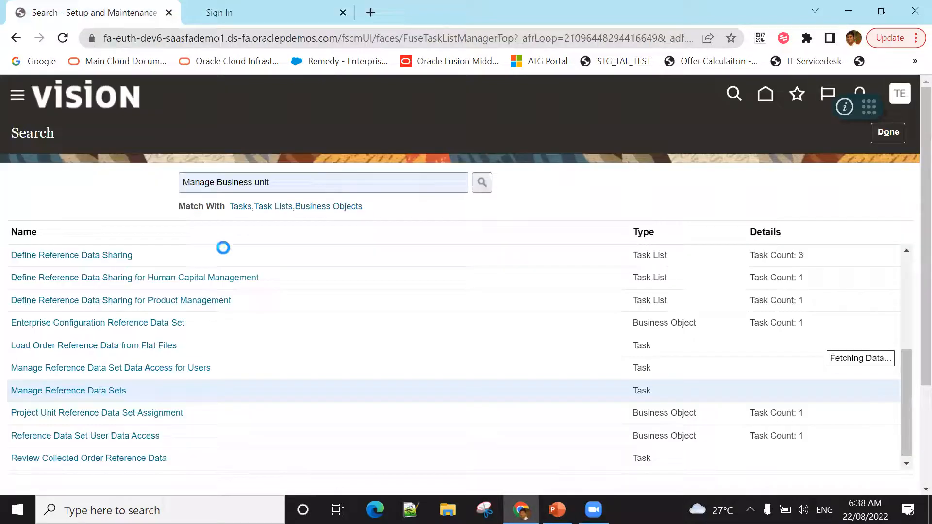
Request the eebv-test instance address again in the second browser tab.
{"action": "left_click", "coordinate": [257, 20]}
{"action": "left_click", "coordinate": [473, 41]}
{"action": "type", "text": "e"}
{"action": "key", "text": "Escape"}
{"action": "left_click", "coordinate": [104, 11]}
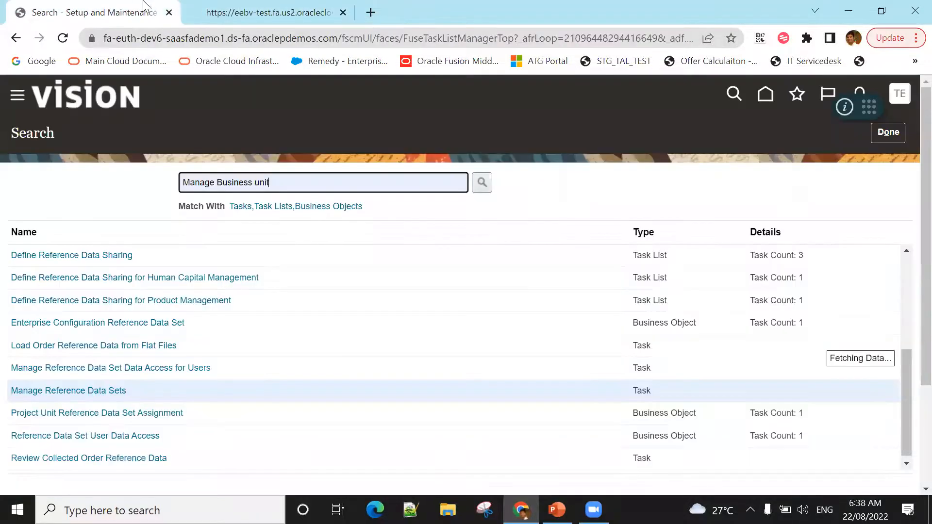
Sign in to the eebv-test instance with the prefilled credentials and stay on its loading home page.
{"action": "left_click", "coordinate": [230, 15]}
{"action": "left_click", "coordinate": [409, 425]}
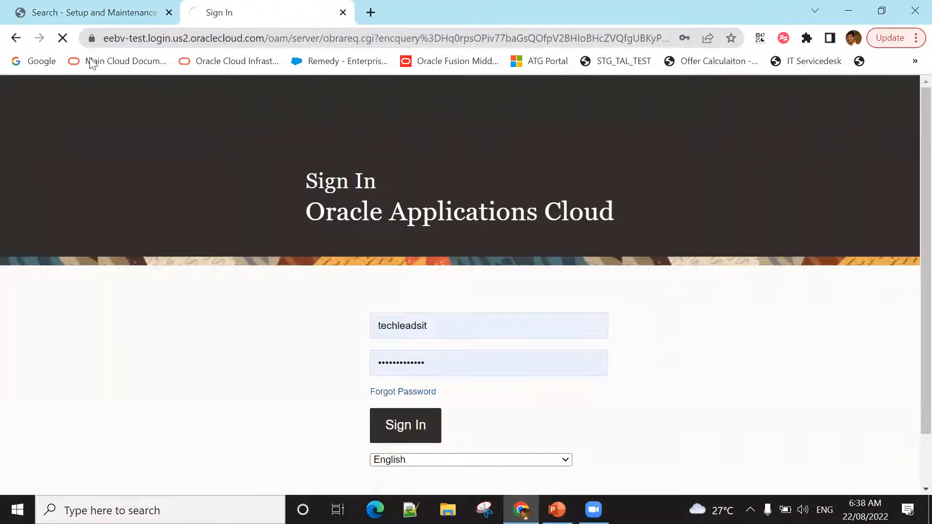
{"action": "left_click", "coordinate": [85, 17]}
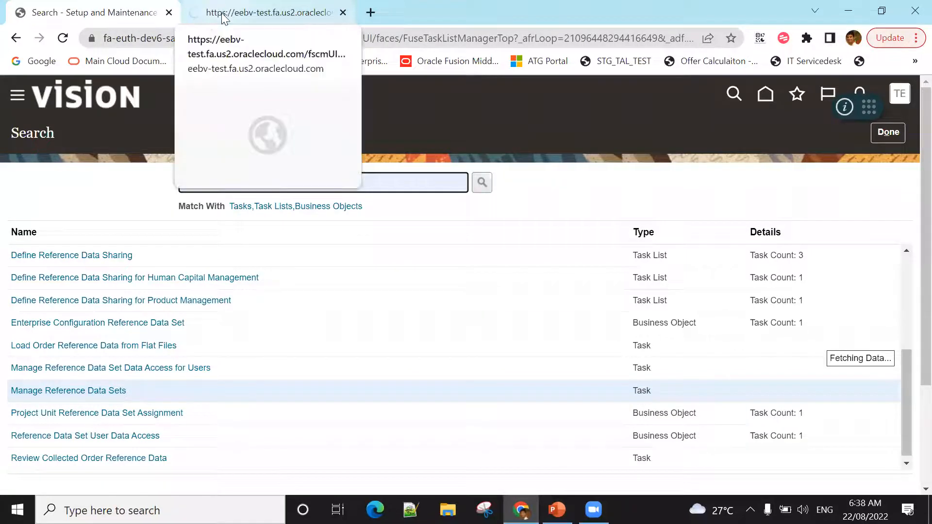
{"action": "left_click", "coordinate": [223, 15]}
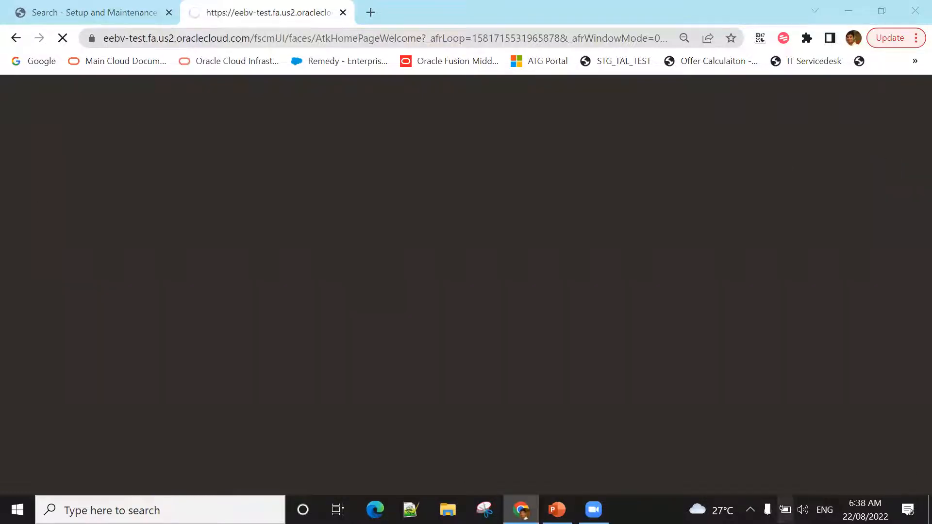
Connect the computer to the greenie5 Wi-Fi network.
{"action": "left_click", "coordinate": [750, 510]}
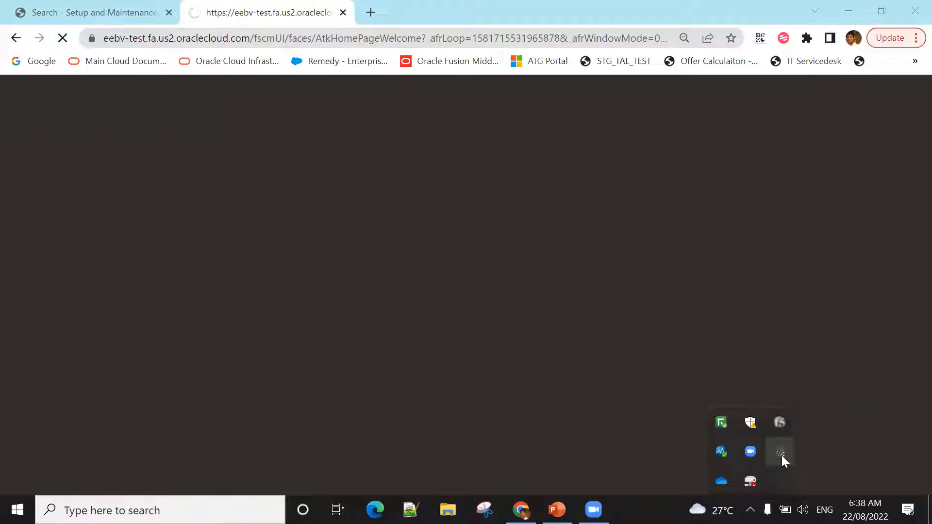
{"action": "left_click", "coordinate": [782, 455]}
{"action": "left_click", "coordinate": [820, 280]}
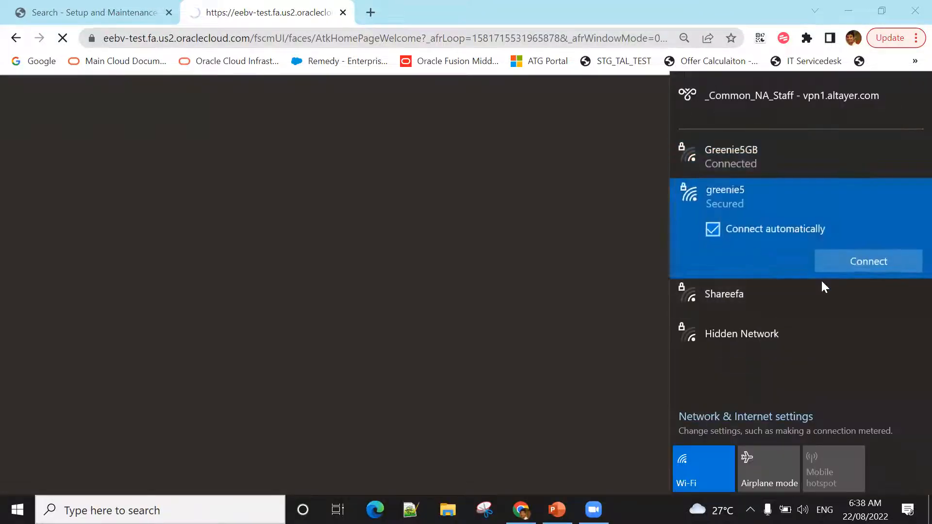
{"action": "left_click", "coordinate": [860, 264]}
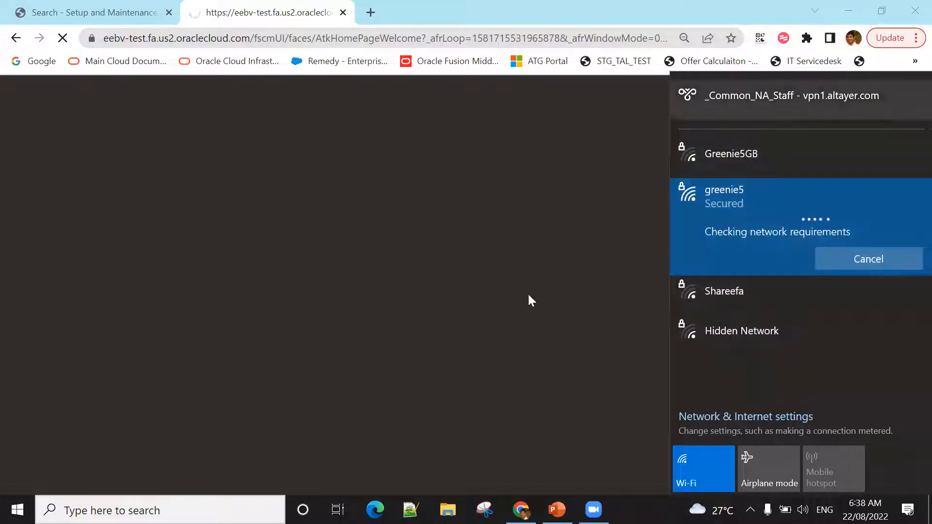
Run the Manage Business unit task search again on the Vision instance.
{"action": "left_click", "coordinate": [21, 19]}
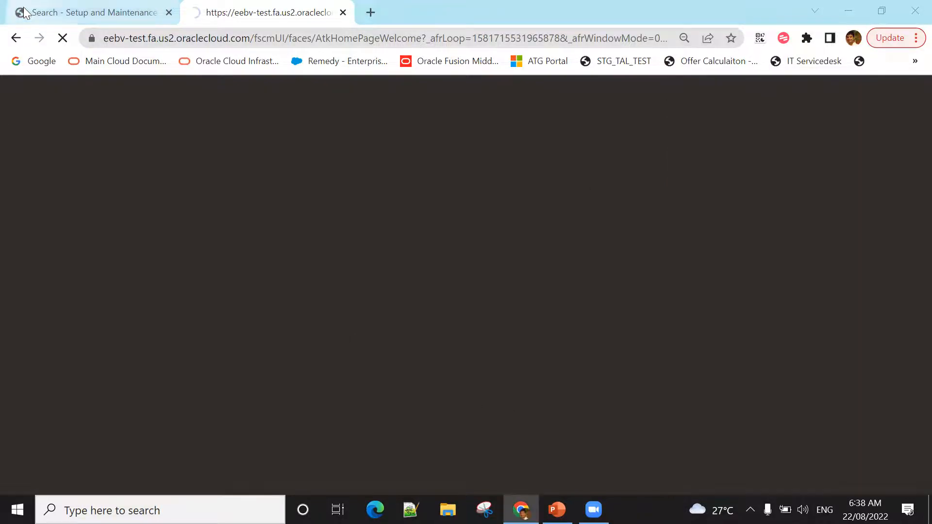
{"action": "left_click", "coordinate": [21, 19]}
{"action": "left_click", "coordinate": [483, 183]}
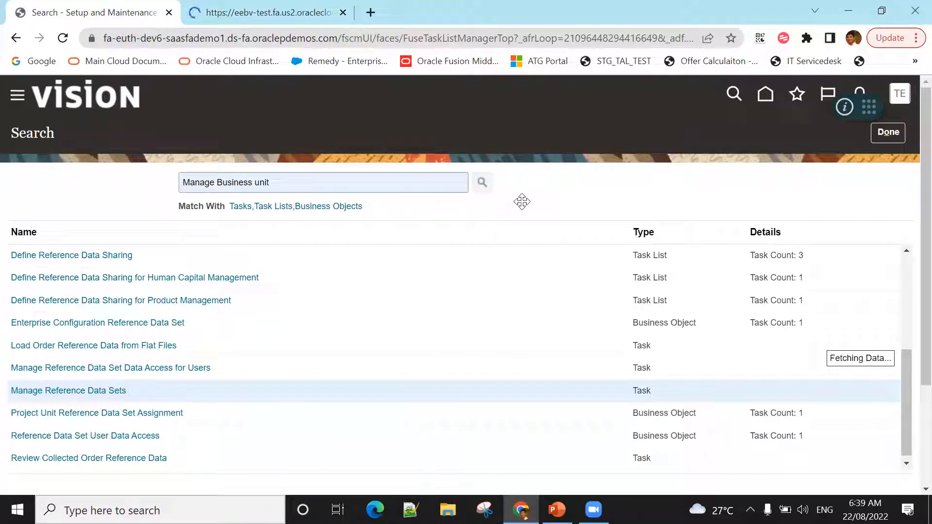
Open Setup and Maintenance on the eebv-test instance.
{"action": "left_click", "coordinate": [316, 7]}
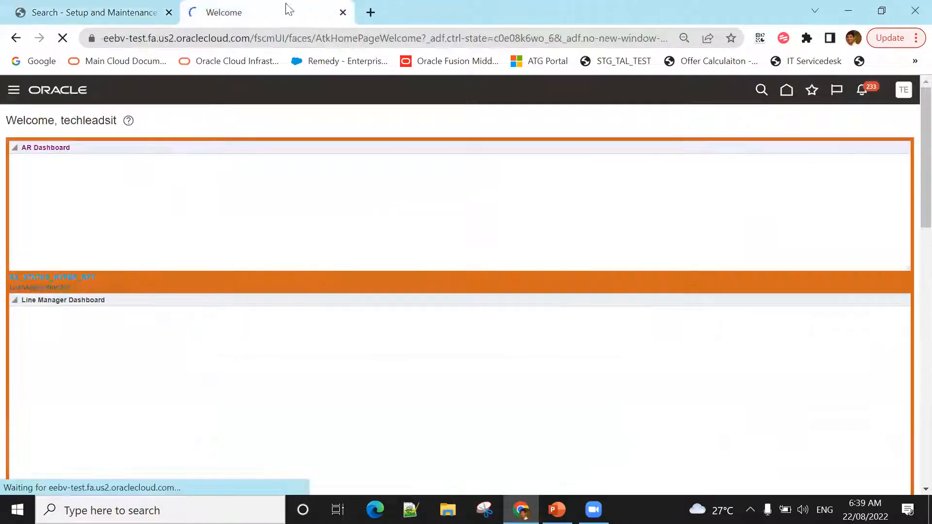
{"action": "left_click", "coordinate": [903, 91]}
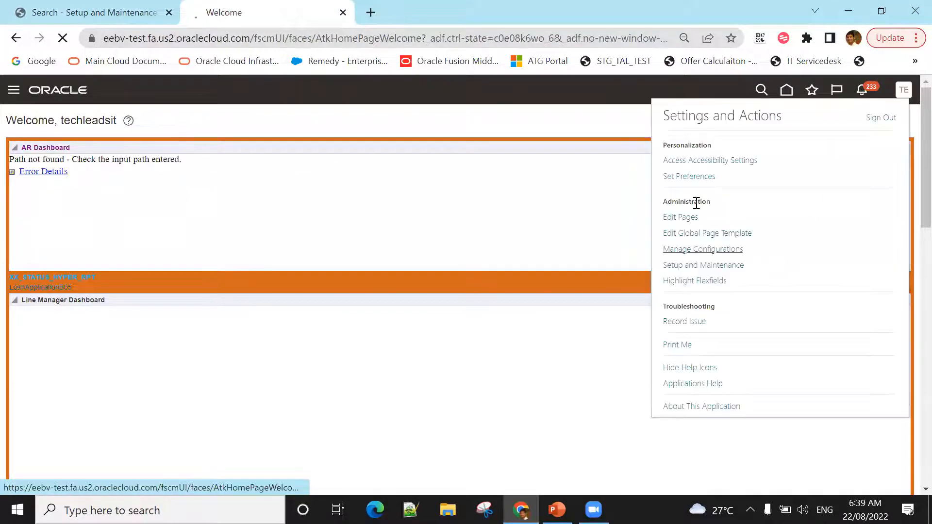
{"action": "left_click", "coordinate": [702, 265]}
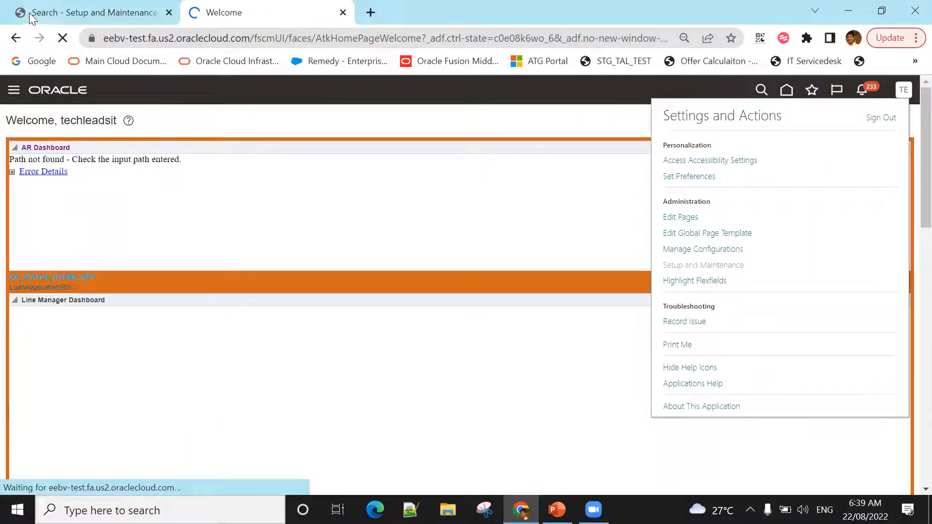
{"action": "left_click", "coordinate": [29, 12]}
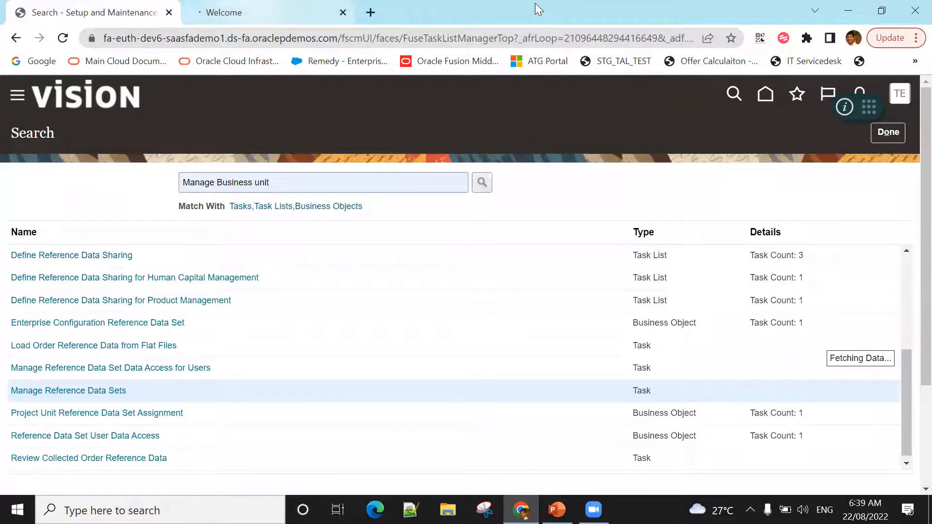
{"action": "key", "text": "ctrl+Tab"}
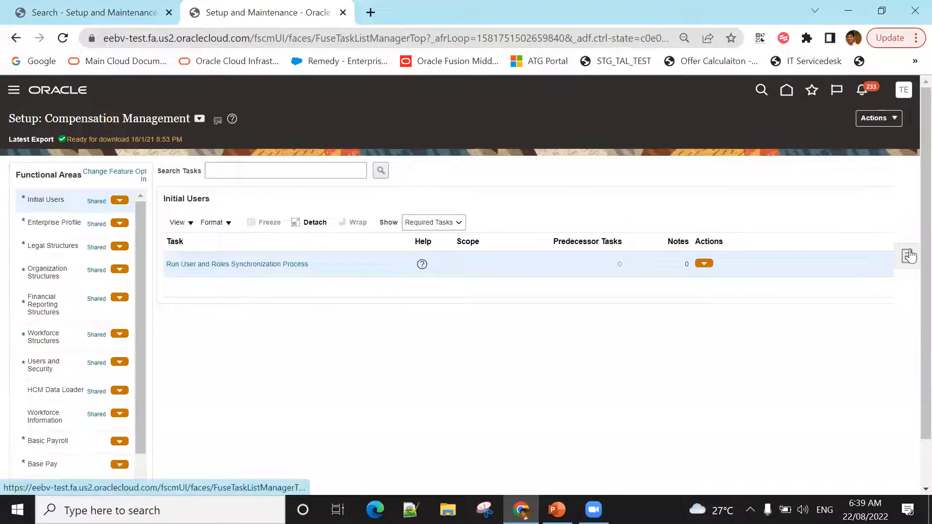
Open the setup task search on the eebv-test instance and search for Reference Data.
{"action": "left_click", "coordinate": [909, 255]}
{"action": "left_click", "coordinate": [799, 260]}
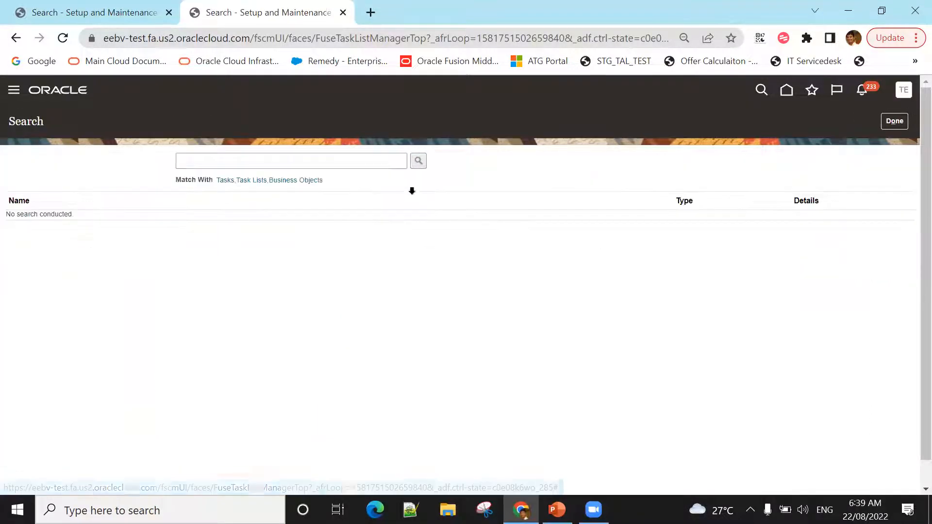
{"action": "left_click", "coordinate": [385, 162]}
{"action": "type", "text": "re"}
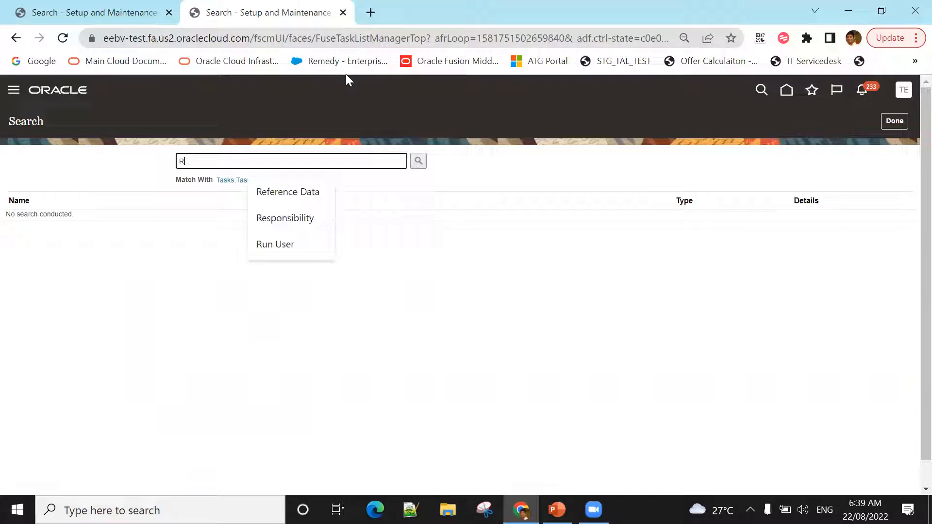
{"action": "key", "text": "Down"}
{"action": "key", "text": "Return"}
{"action": "left_click", "coordinate": [418, 161]}
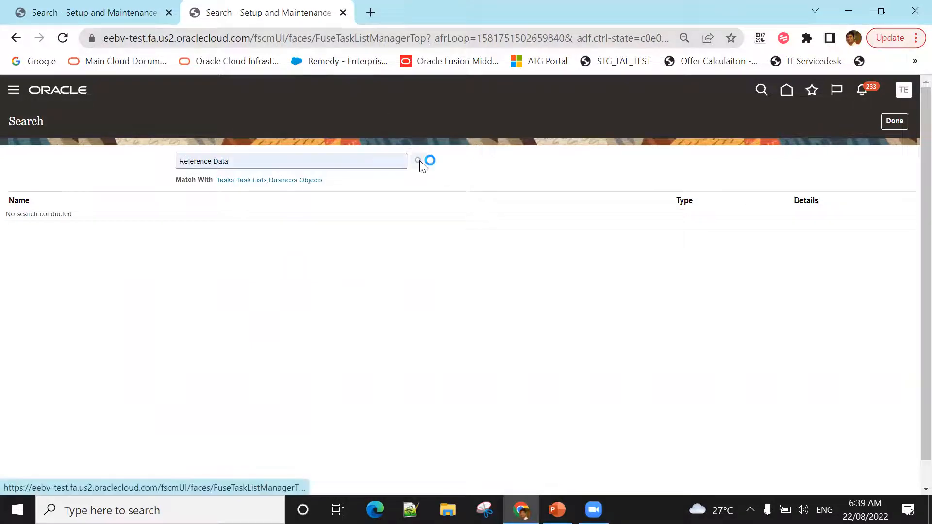
{"action": "left_click", "coordinate": [58, 13]}
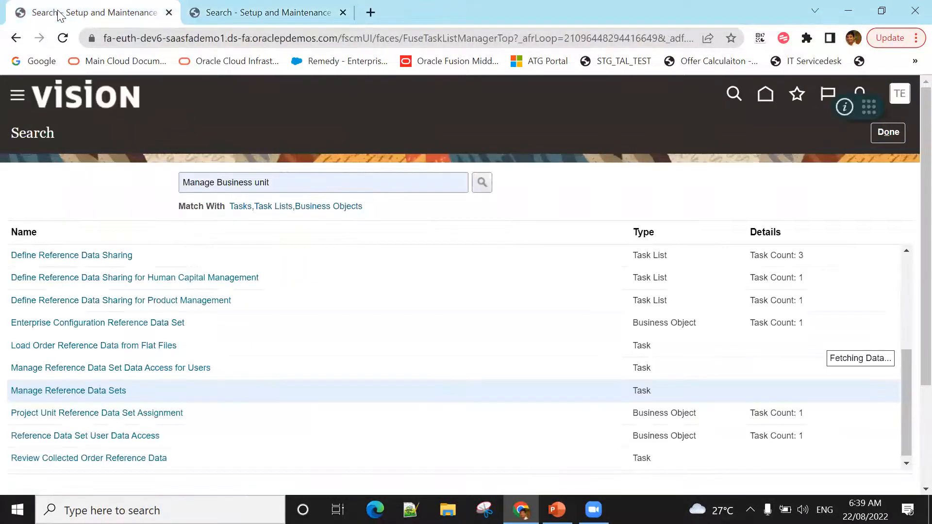
Open the Manage Reference Data Sets task from the eebv-test search results.
{"action": "left_click", "coordinate": [243, 12]}
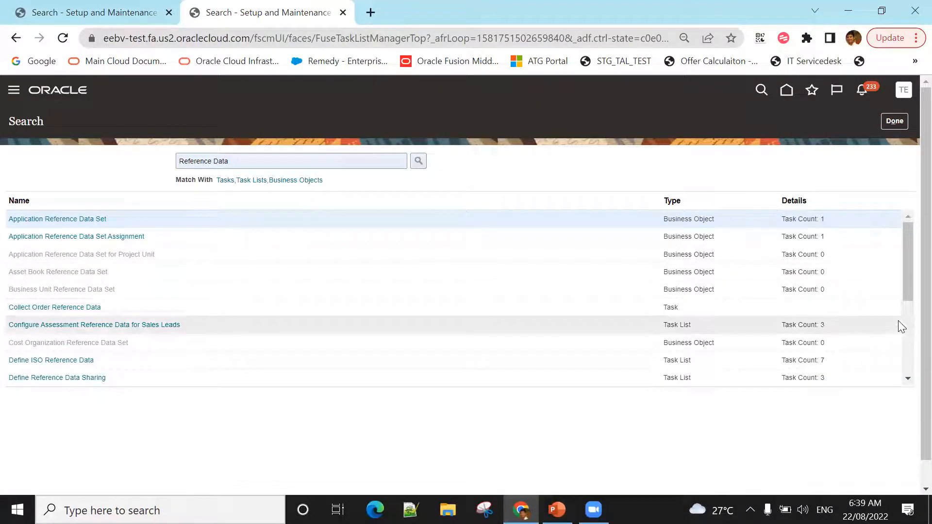
{"action": "left_click", "coordinate": [908, 380]}
{"action": "left_click", "coordinate": [907, 379]}
{"action": "left_click", "coordinate": [907, 380]}
{"action": "left_click", "coordinate": [908, 379]}
{"action": "left_click", "coordinate": [907, 379]}
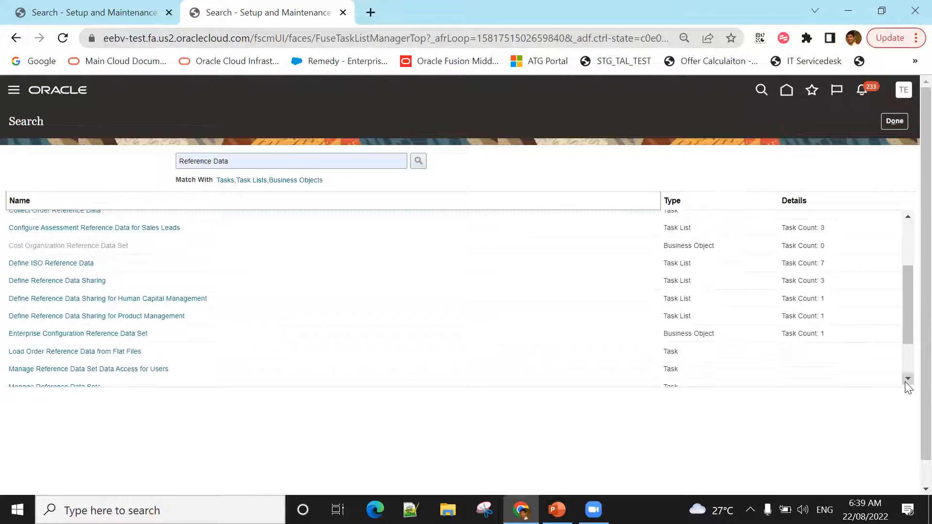
{"action": "left_click", "coordinate": [907, 379]}
{"action": "left_click", "coordinate": [63, 380]}
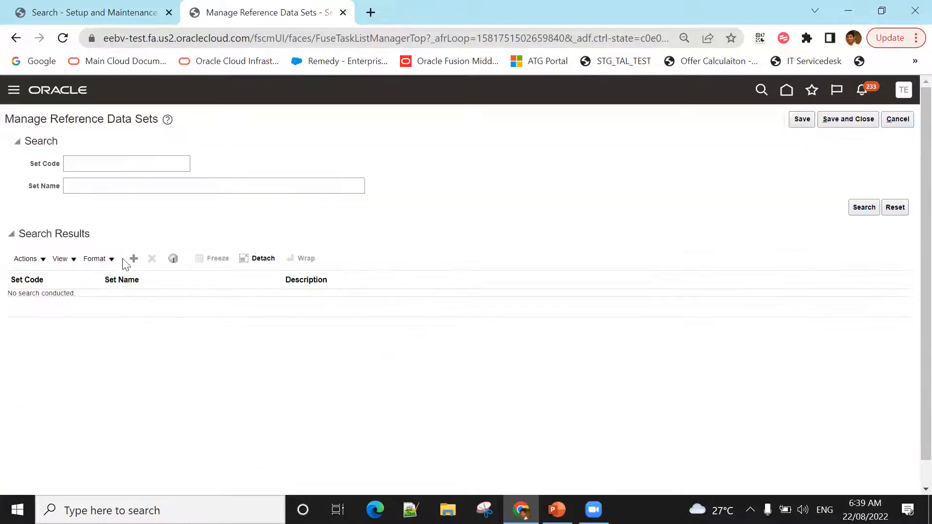
Add a reference data set with set code SG_REF_001 and set name SG Reference Data set 001.
{"action": "left_click", "coordinate": [134, 259]}
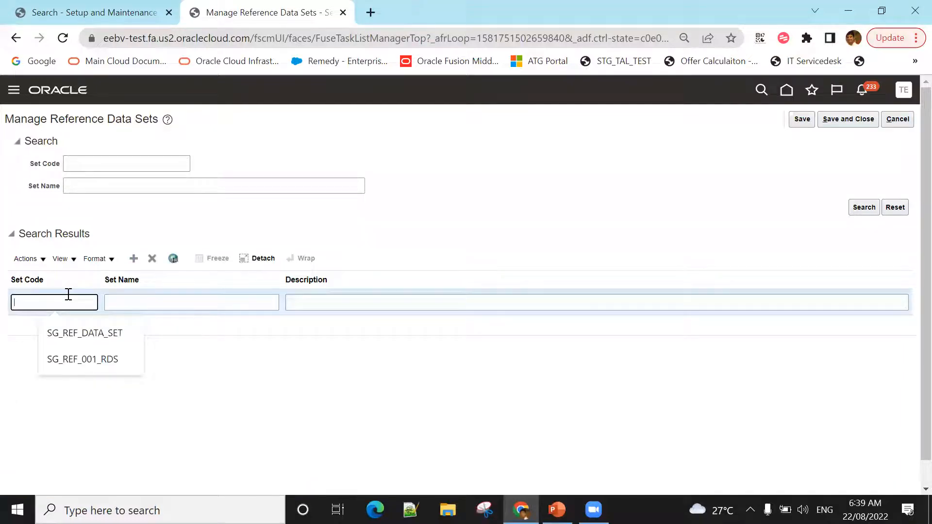
{"action": "type", "text": "SG_R"}
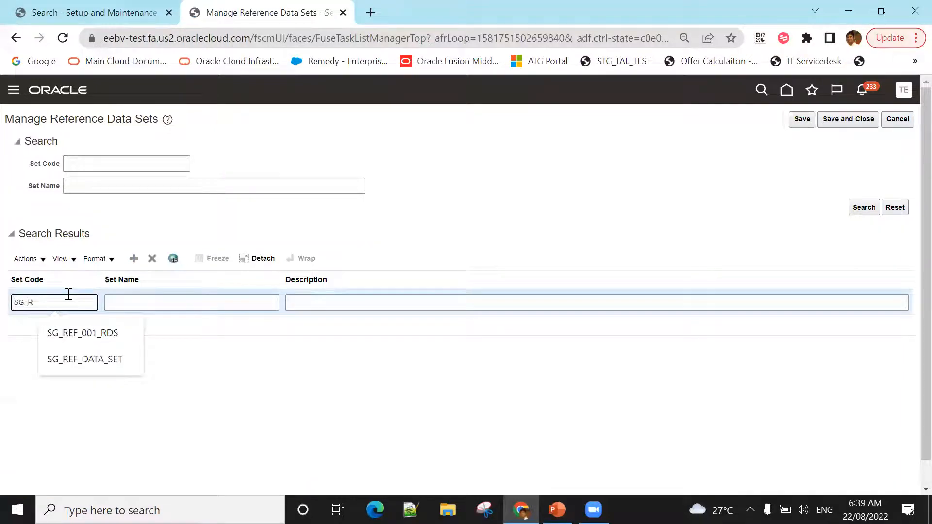
{"action": "type", "text": "EF_00"}
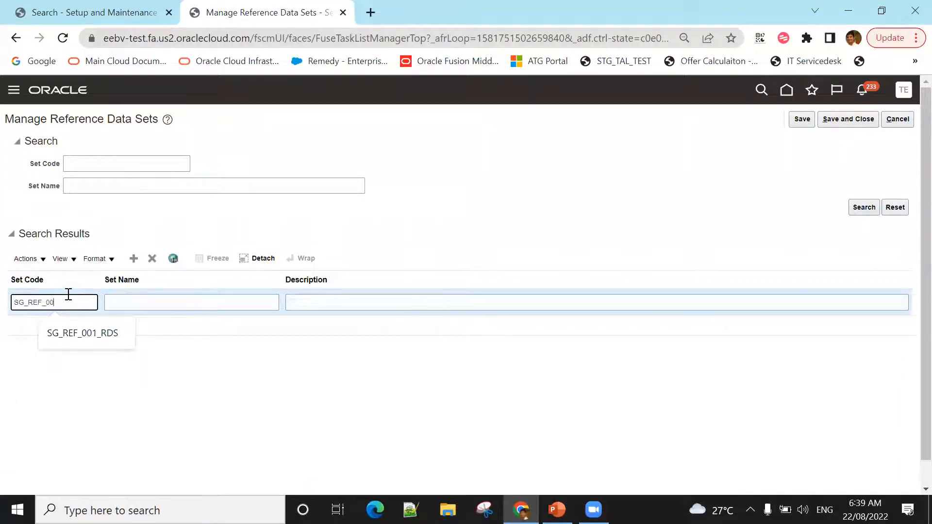
{"action": "type", "text": "1"}
{"action": "key", "text": "Tab"}
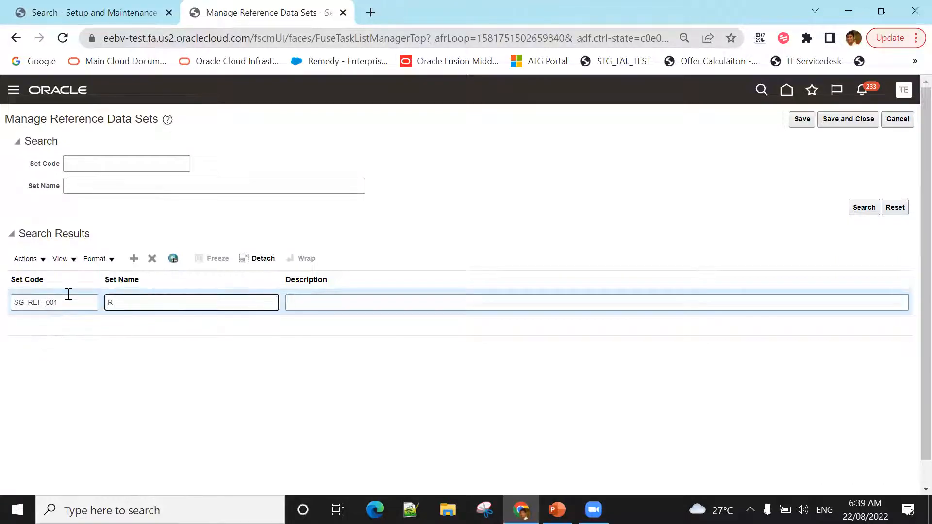
{"action": "type", "text": "SG REF"}
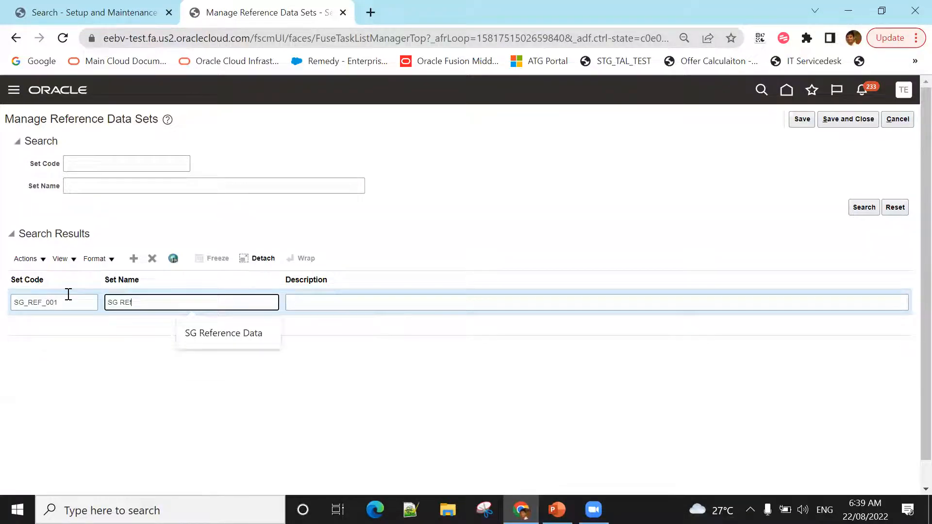
{"action": "type", "text": "erence Data set 001"}
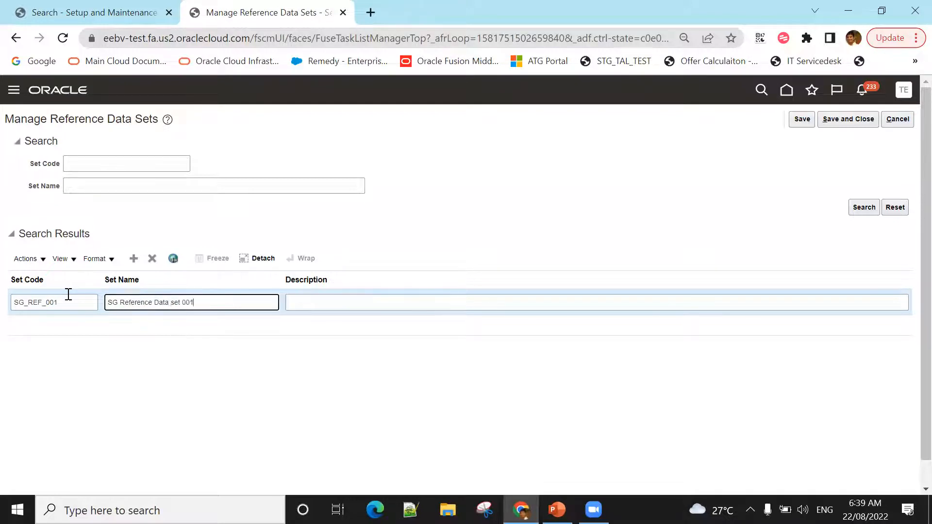
Describe the new reference data set as "For Managing Data for BUs", then save and close the page.
{"action": "key", "text": "Tab"}
{"action": "type", "text": "For M"}
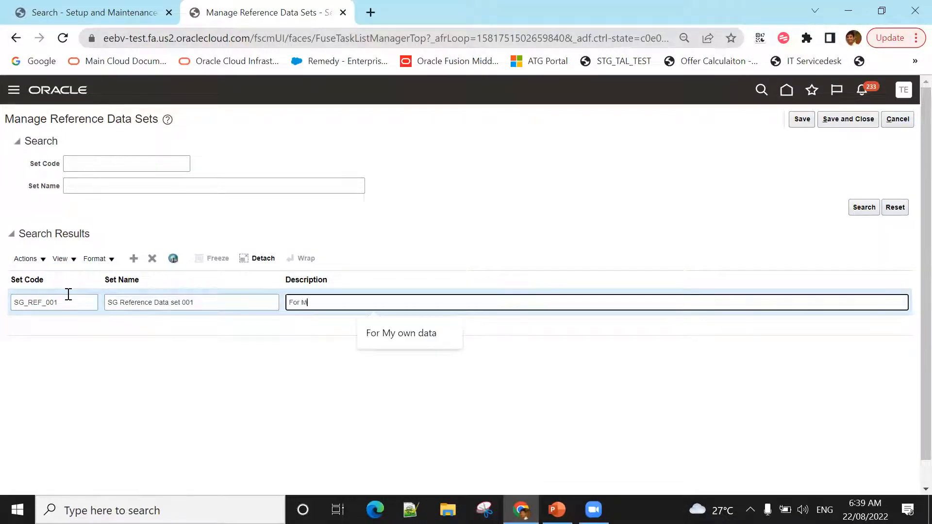
{"action": "type", "text": "anaging"}
{"action": "key", "text": "BackSpace"}
{"action": "key", "text": "BackSpace"}
{"action": "type", "text": "ng Data "}
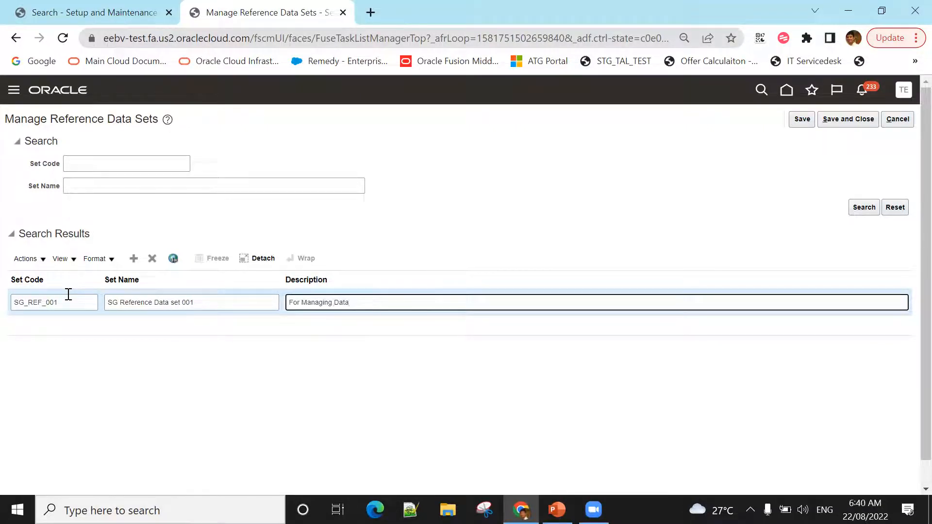
{"action": "type", "text": "for BUs"}
{"action": "left_click", "coordinate": [833, 123]}
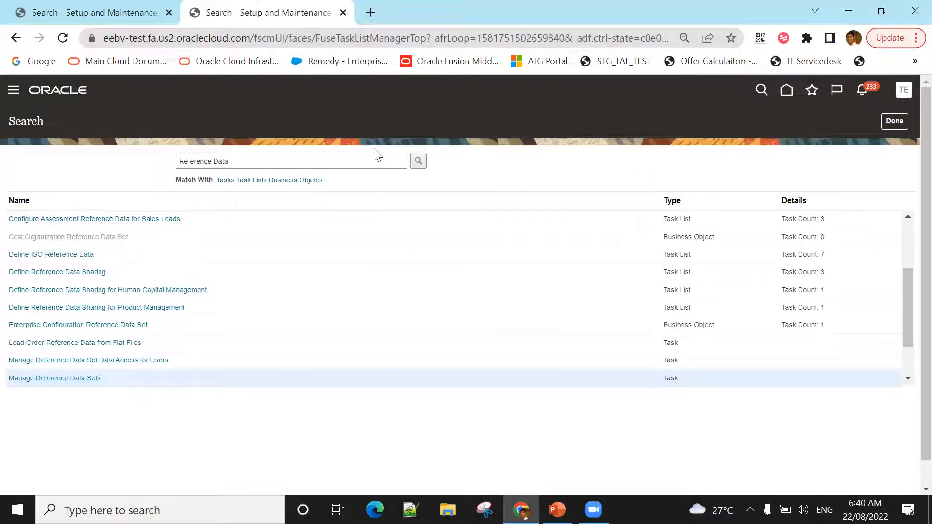
Search the setup tasks for Manage Business unit and open the Manage Business Unit task.
{"action": "triple_click", "coordinate": [373, 159]}
{"action": "type", "text": "Ma"}
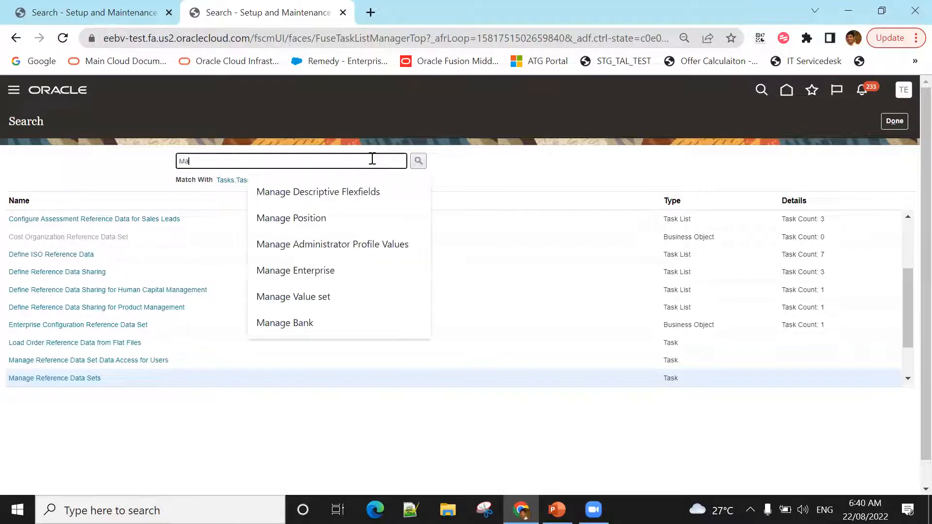
{"action": "type", "text": "nage B"}
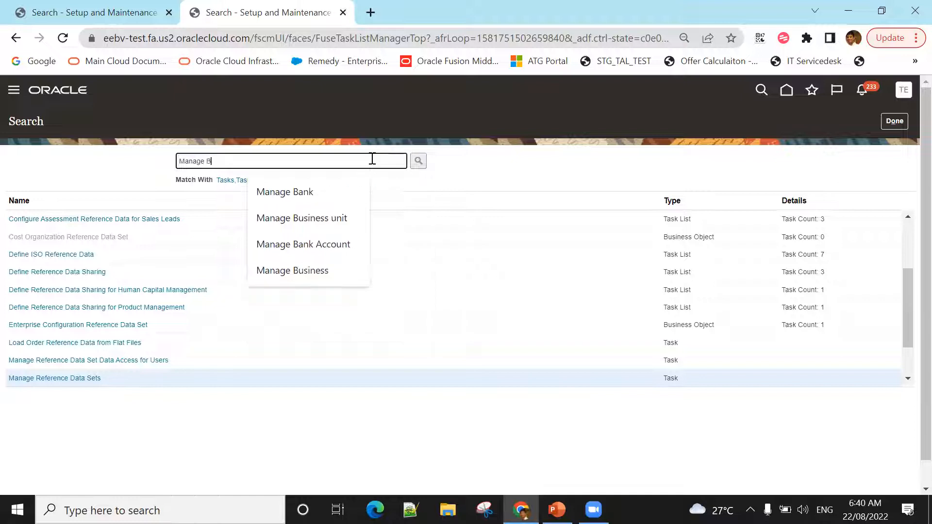
{"action": "key", "text": "Down"}
{"action": "key", "text": "Down"}
{"action": "key", "text": "Return"}
{"action": "left_click", "coordinate": [419, 161]}
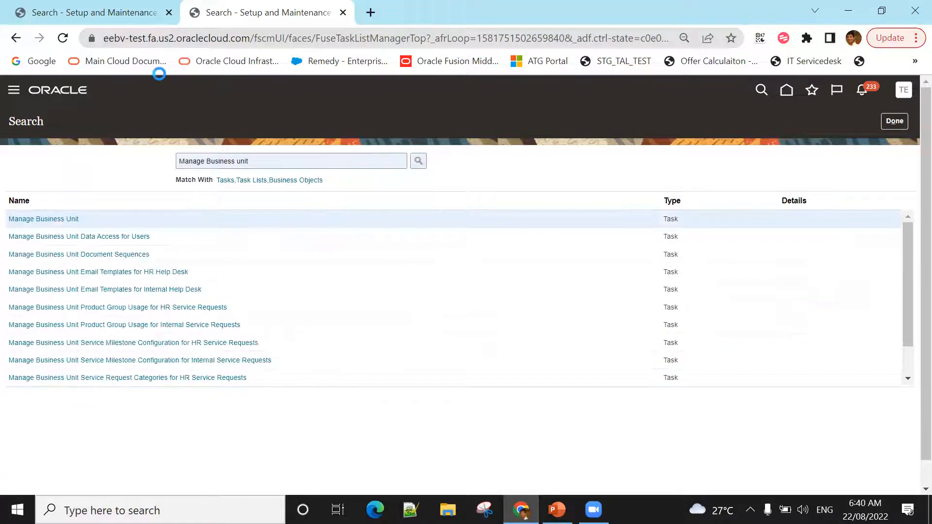
{"action": "left_click", "coordinate": [40, 219]}
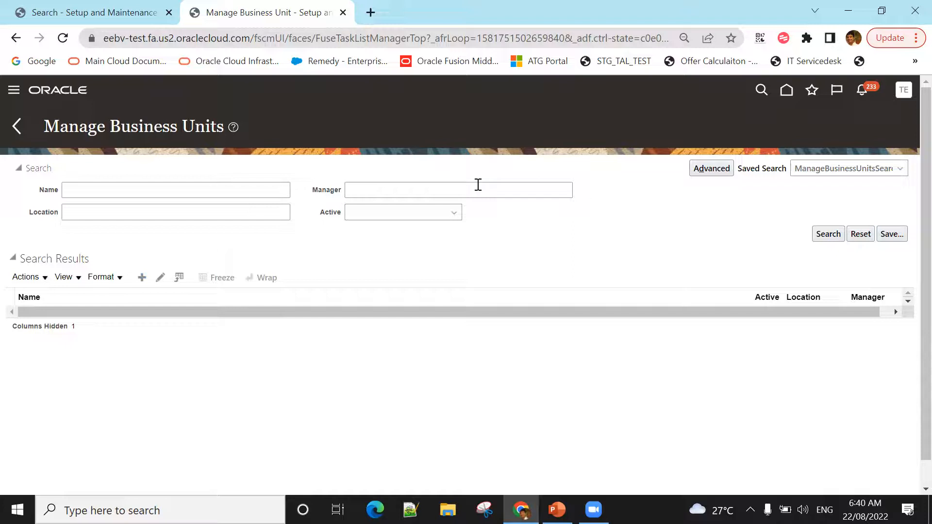
Start creating a new business unit and name it SG Motors Tesla.
{"action": "left_click", "coordinate": [141, 278]}
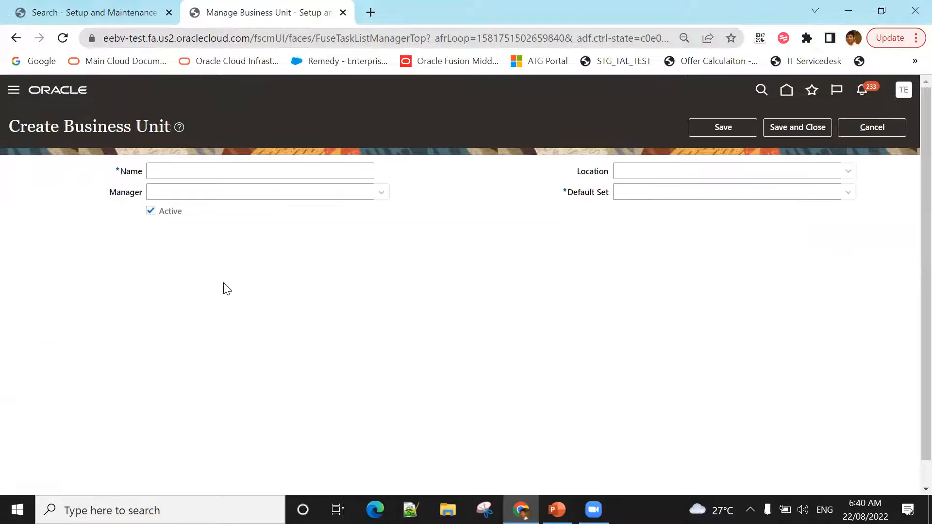
{"action": "left_click", "coordinate": [194, 171]}
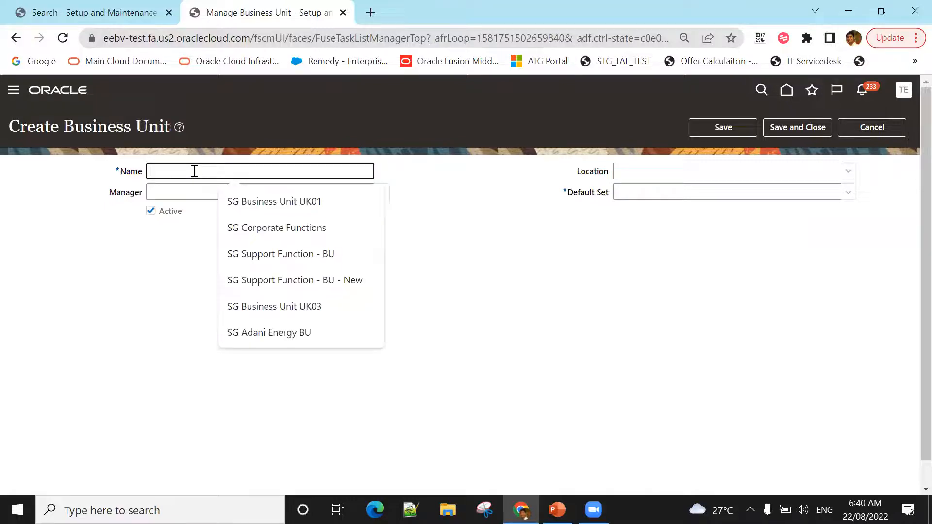
{"action": "type", "text": "SG Luxry"}
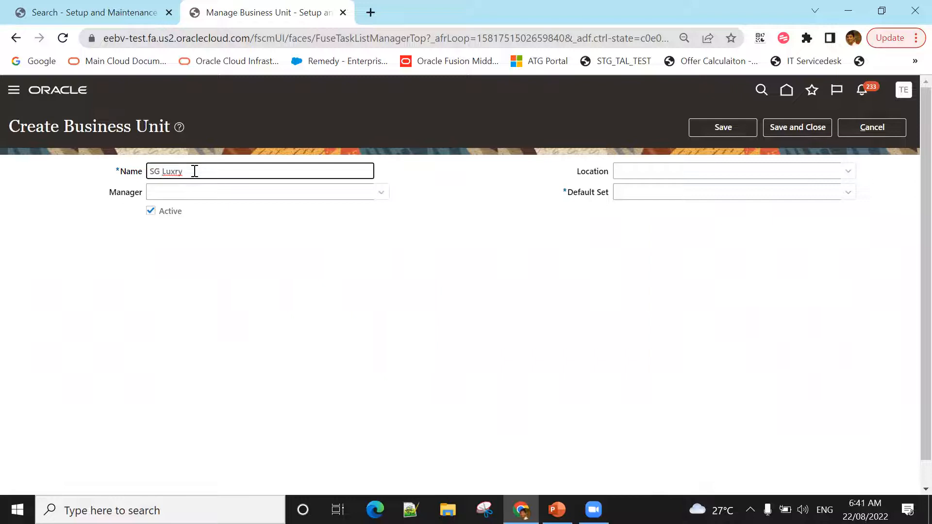
{"action": "key", "text": "BackSpace"}
{"action": "key", "text": "BackSpace"}
{"action": "key", "text": "BackSpace"}
{"action": "key", "text": "BackSpace"}
{"action": "type", "text": "Mot"}
{"action": "type", "text": "rs"}
{"action": "type", "text": " Test"}
{"action": "key", "text": "BackSpace"}
{"action": "type", "text": "la"}
{"action": "key", "text": "Tab"}
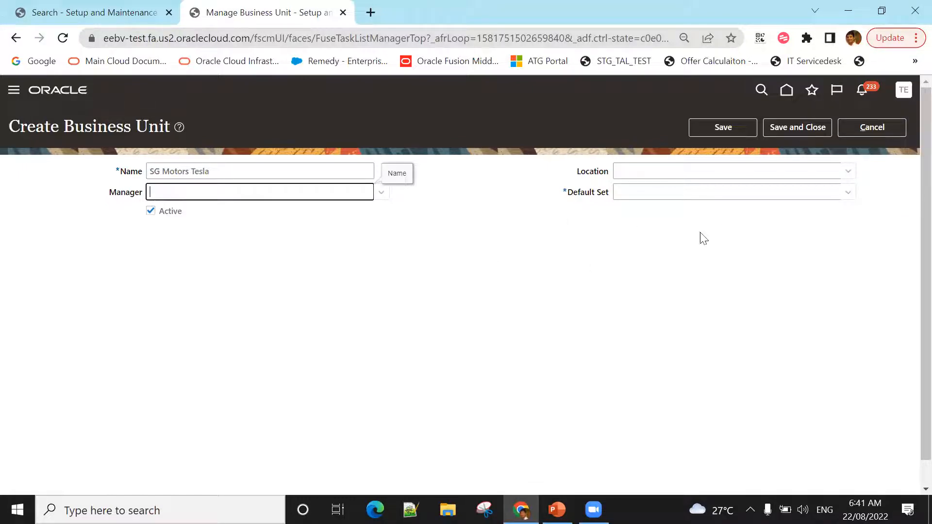
Look up default sets with code SG%, assign SG_REF_001 to the business unit, then save and close it.
{"action": "left_click", "coordinate": [848, 194]}
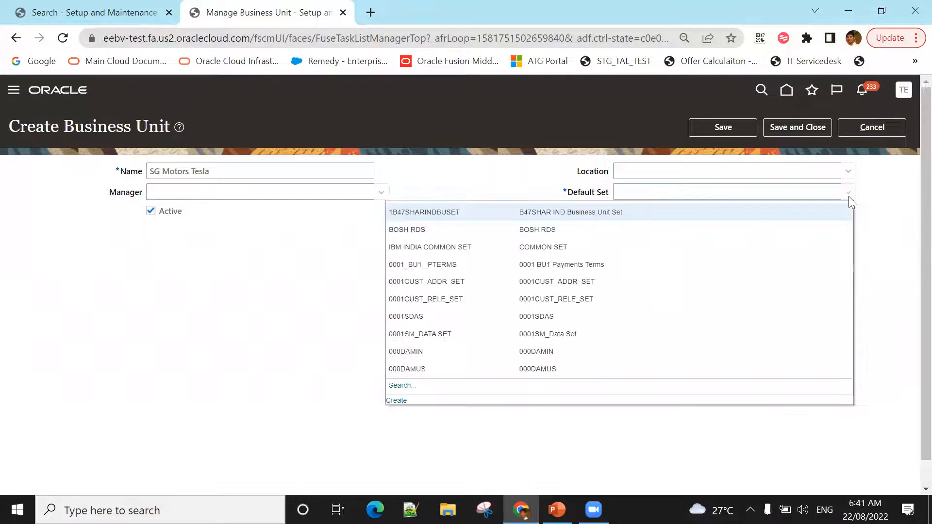
{"action": "left_click", "coordinate": [406, 387]}
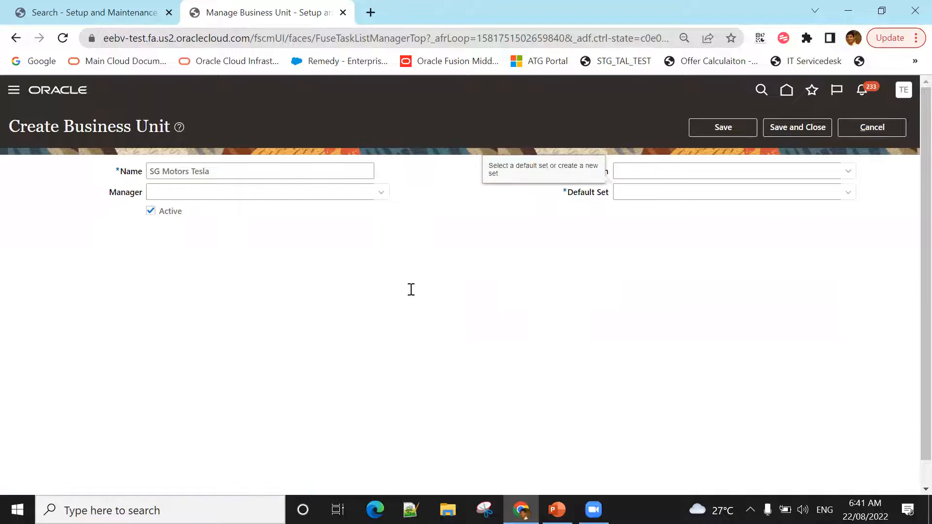
{"action": "left_click", "coordinate": [404, 245]}
{"action": "type", "text": "SG%"}
{"action": "key", "text": "Return"}
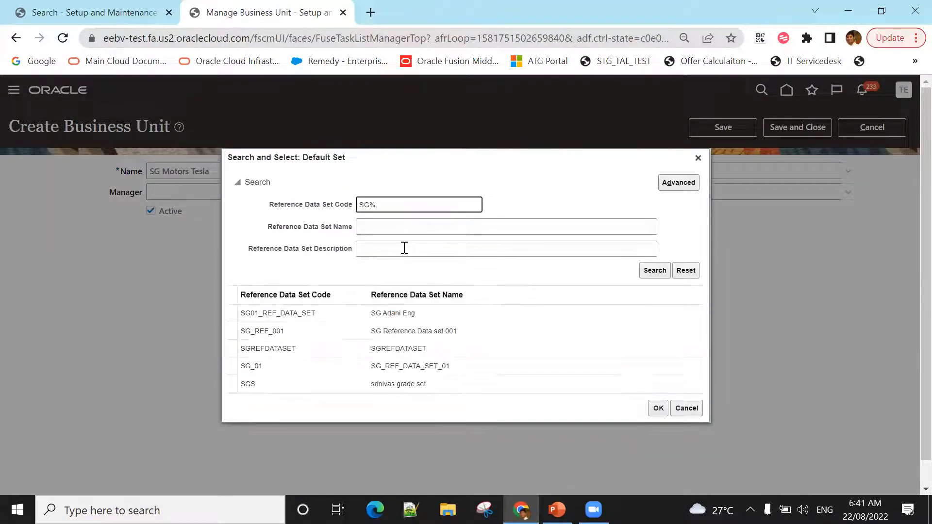
{"action": "left_click", "coordinate": [416, 331]}
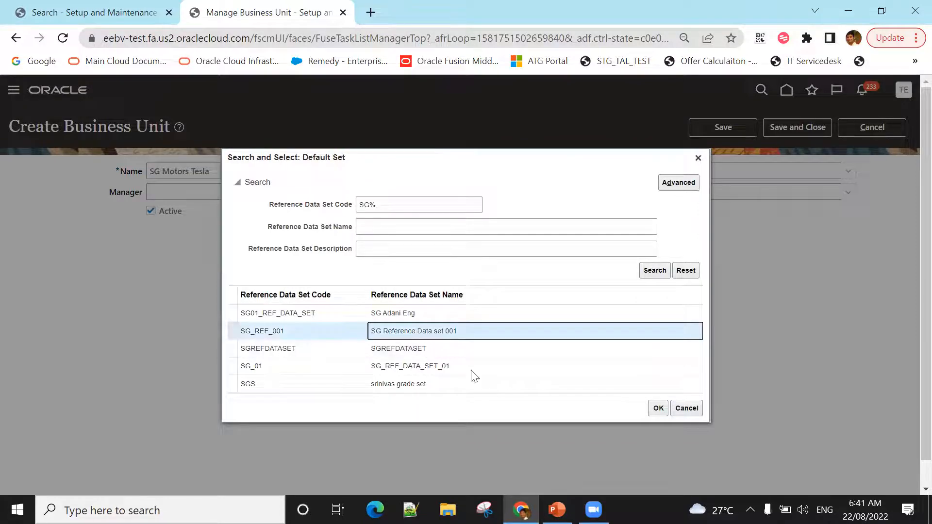
{"action": "left_click", "coordinate": [658, 409]}
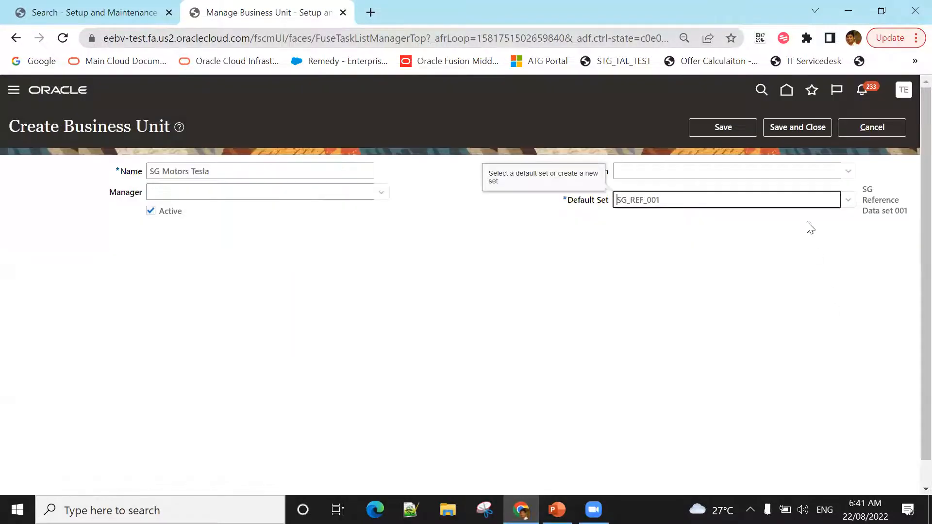
{"action": "left_click", "coordinate": [796, 127]}
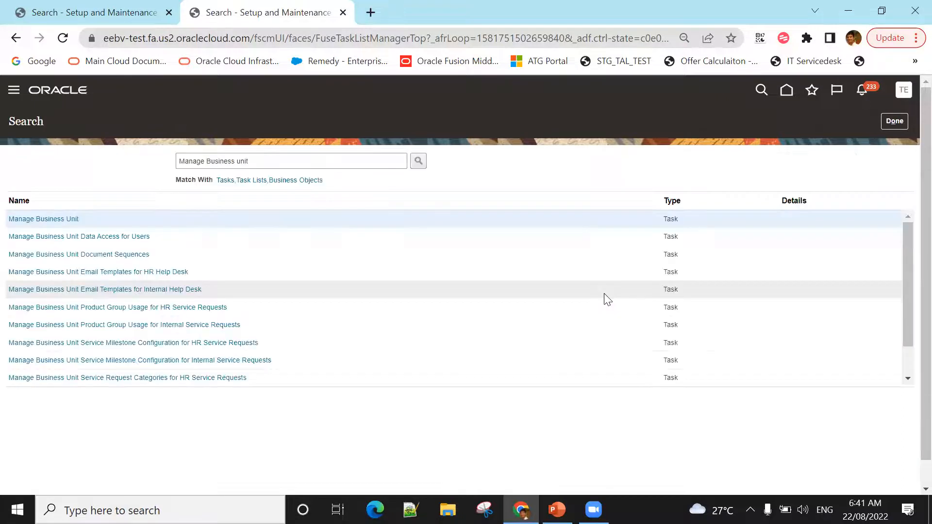
Reopen the Manage Business Unit task, search for names matching SG Mot%, and select SG Motors Tesla.
{"action": "left_click", "coordinate": [32, 220]}
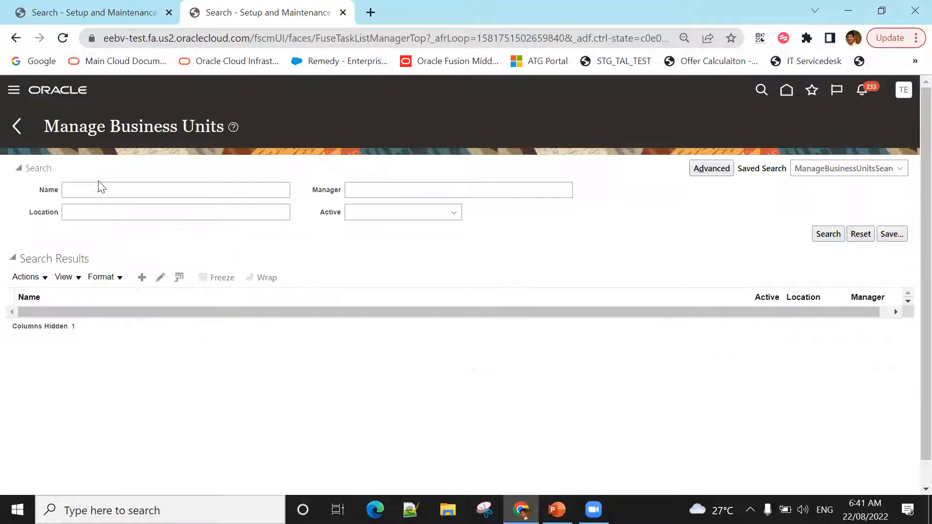
{"action": "left_click", "coordinate": [104, 186]}
{"action": "type", "text": "SG Mo"}
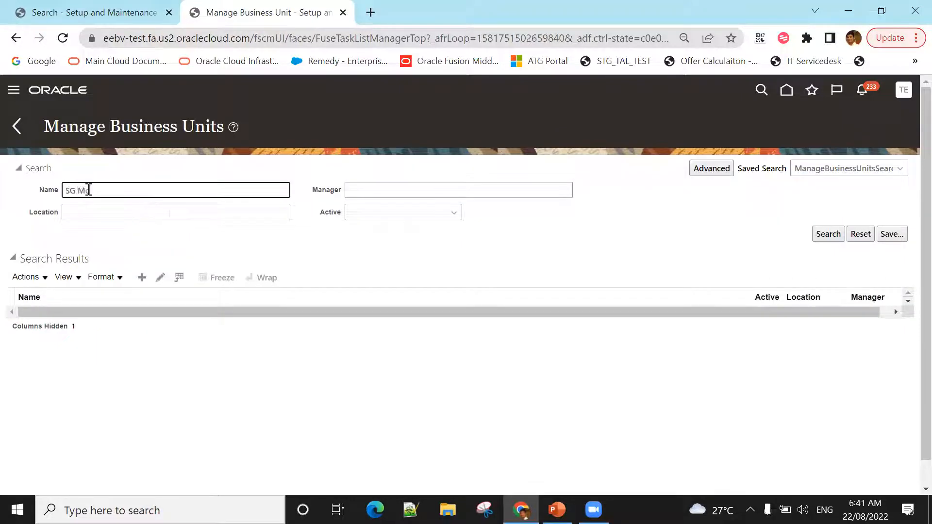
{"action": "type", "text": "t%"}
{"action": "left_click", "coordinate": [242, 320]}
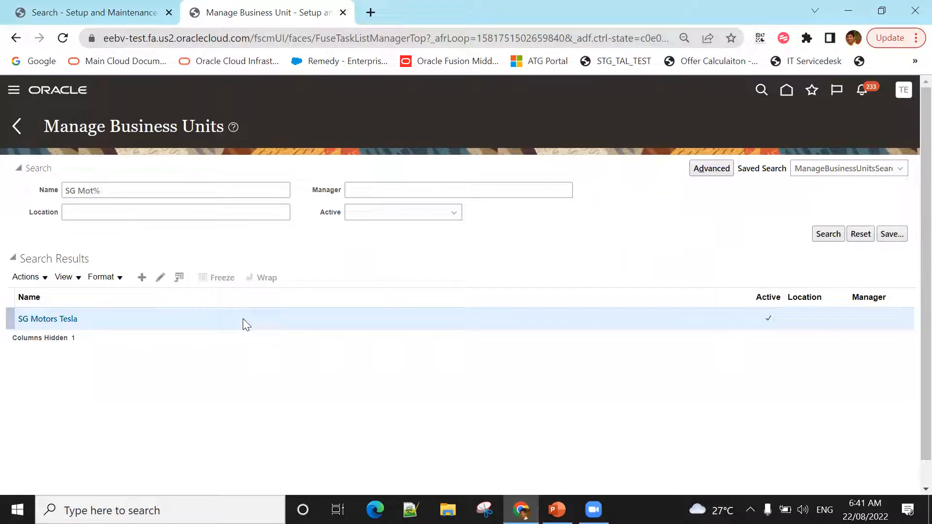
Open Manage Set Assignments for SG Motors Tesla and examine the set codes assigned to Departments and Grades.
{"action": "left_click", "coordinate": [49, 280]}
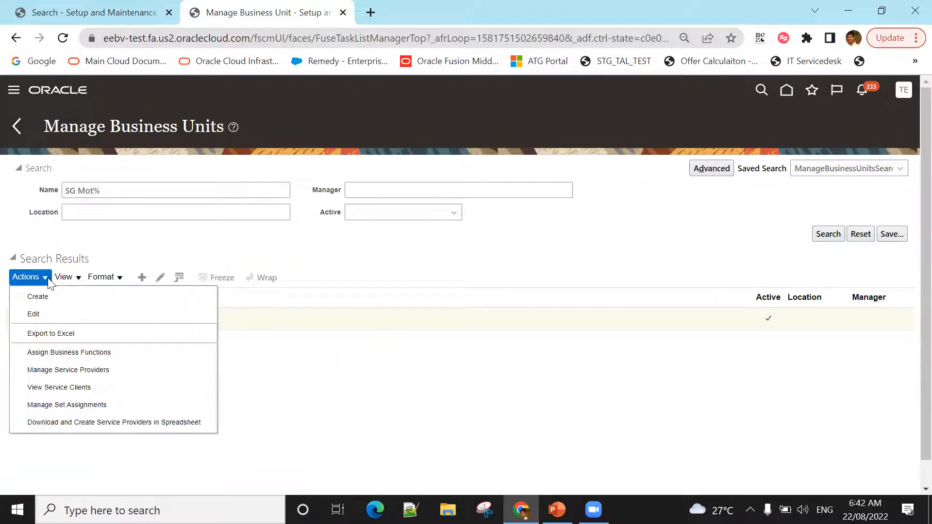
{"action": "left_click", "coordinate": [71, 405]}
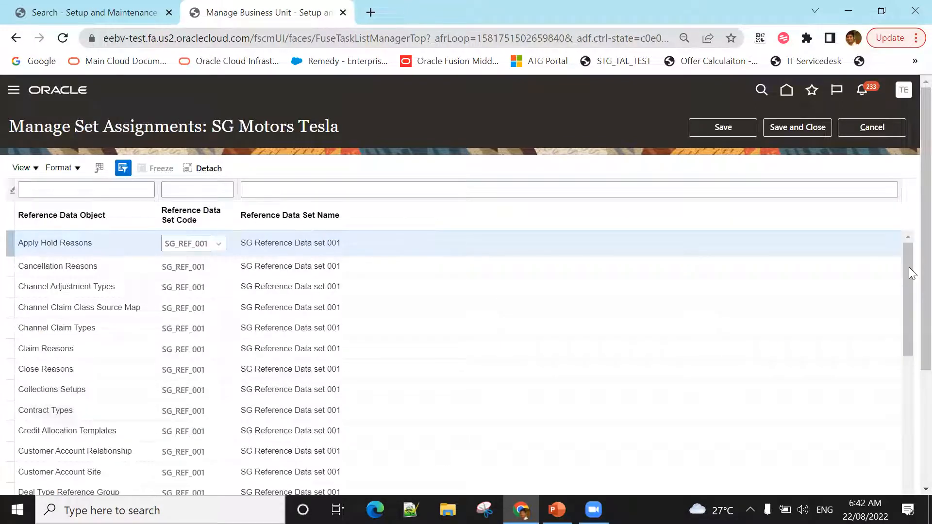
{"action": "left_click_drag", "start_coordinate": [909, 266], "coordinate": [908, 286]}
{"action": "scroll", "coordinate": [909, 269], "scroll_direction": "down", "scroll_amount": 3}
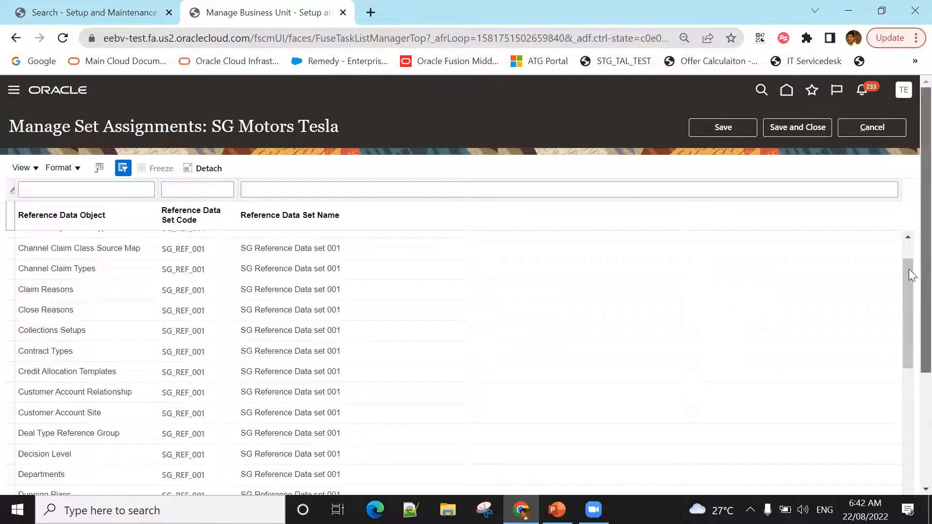
{"action": "scroll", "coordinate": [909, 316], "scroll_direction": "down", "scroll_amount": 2}
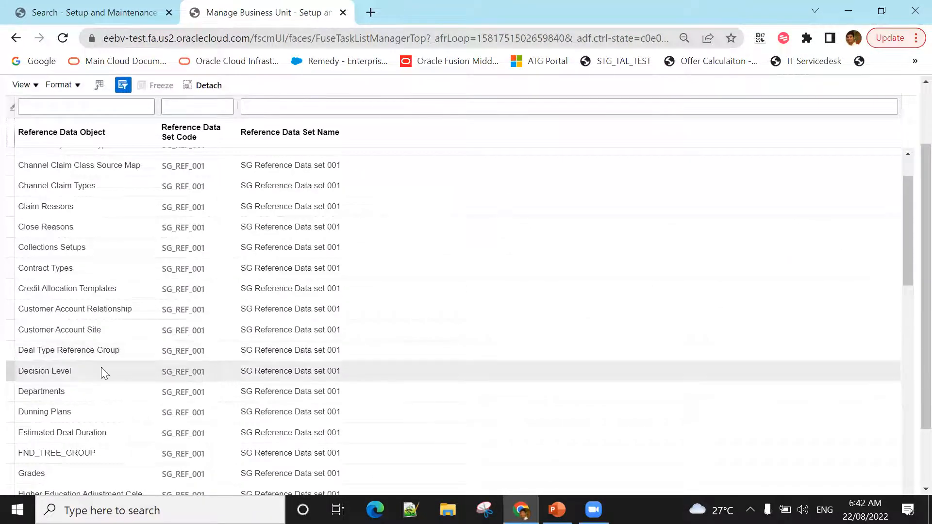
{"action": "left_click", "coordinate": [100, 387]}
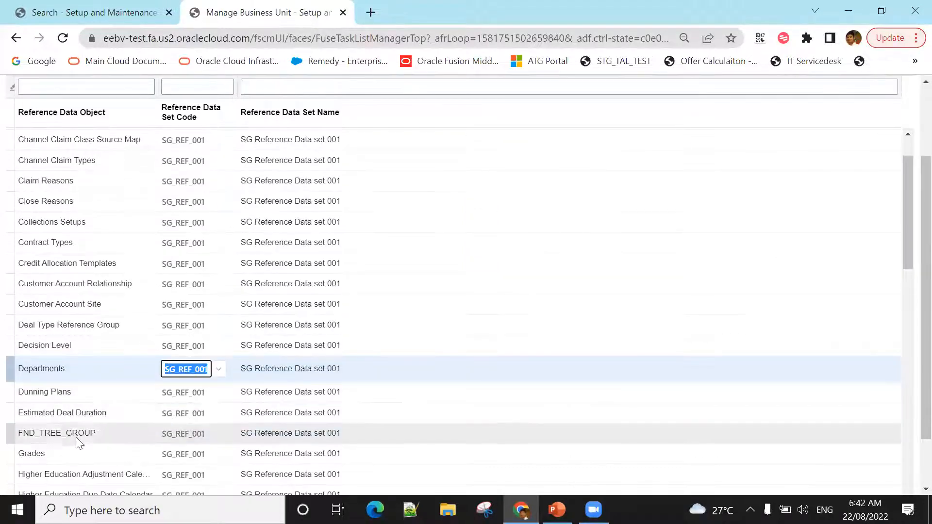
{"action": "left_click", "coordinate": [76, 459]}
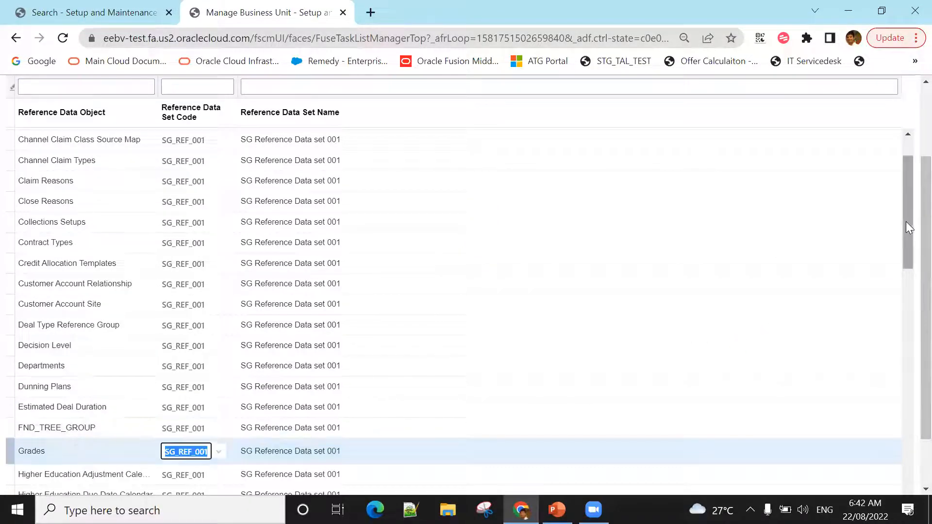
{"action": "left_click_drag", "start_coordinate": [909, 240], "coordinate": [909, 290]}
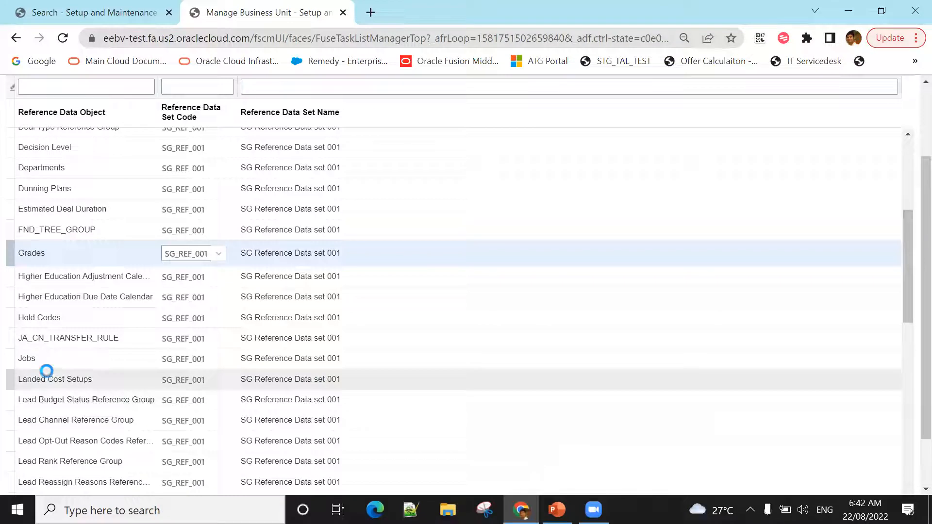
Search for the Common reference data set and assign COMMON to the Jobs reference data object.
{"action": "left_click", "coordinate": [61, 359]}
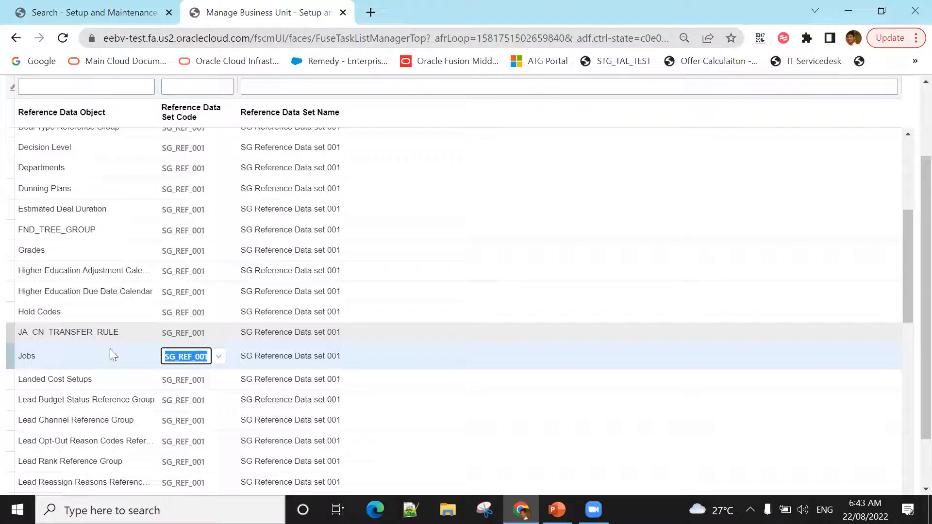
{"action": "left_click", "coordinate": [220, 358]}
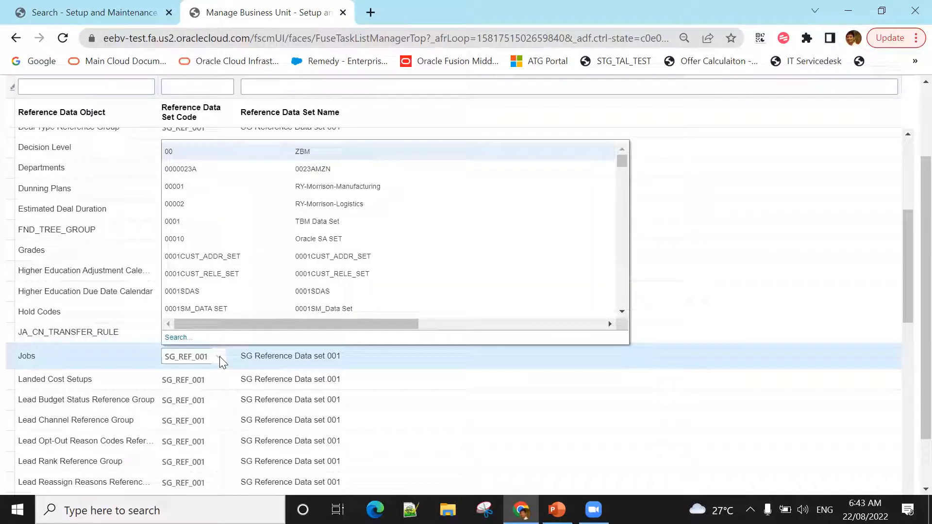
{"action": "left_click", "coordinate": [172, 337]}
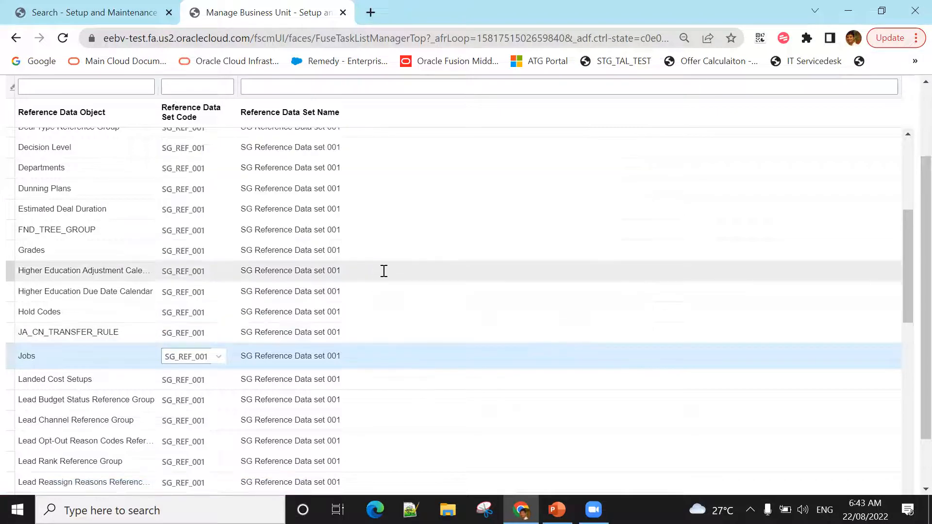
{"action": "double_click", "coordinate": [321, 240]}
{"action": "type", "text": "Common"}
{"action": "left_click", "coordinate": [776, 313]}
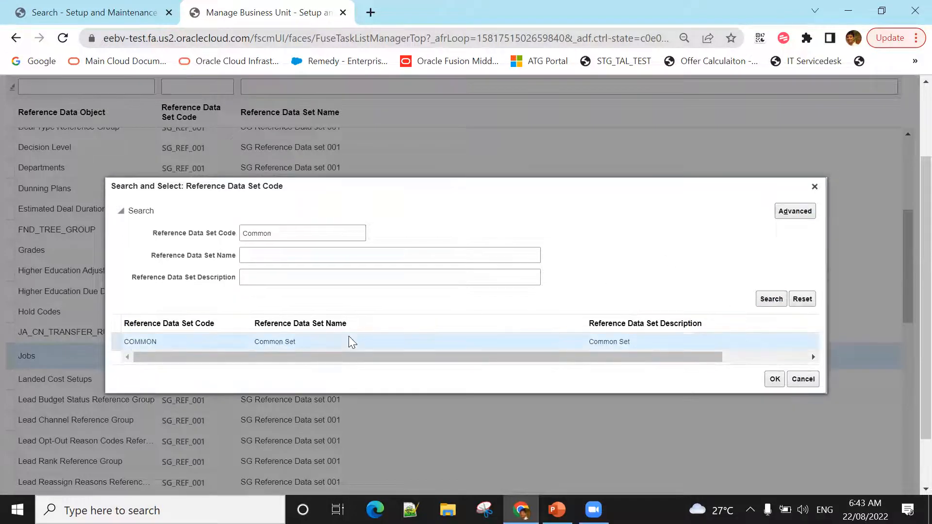
{"action": "left_click", "coordinate": [775, 379]}
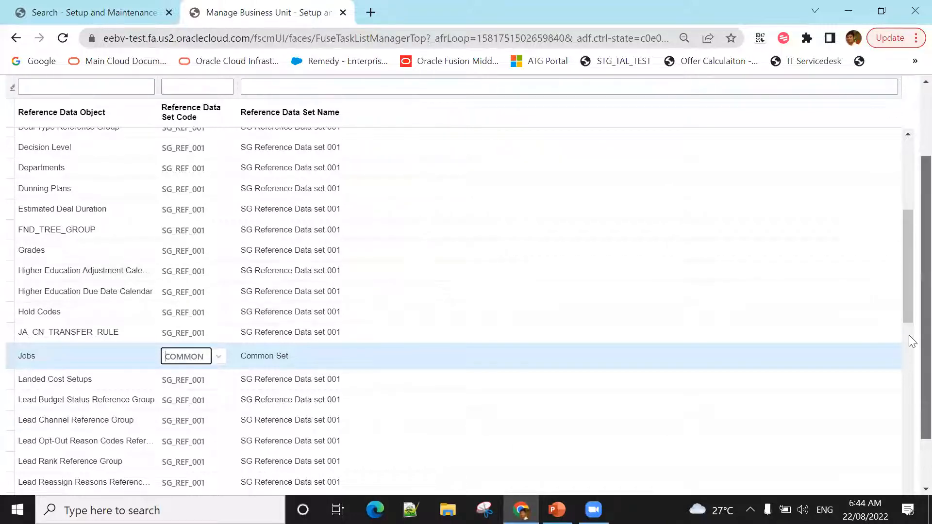
Save the set assignments of SG Motors Tesla and close the page.
{"action": "scroll", "coordinate": [912, 341], "scroll_direction": "down", "scroll_amount": 1}
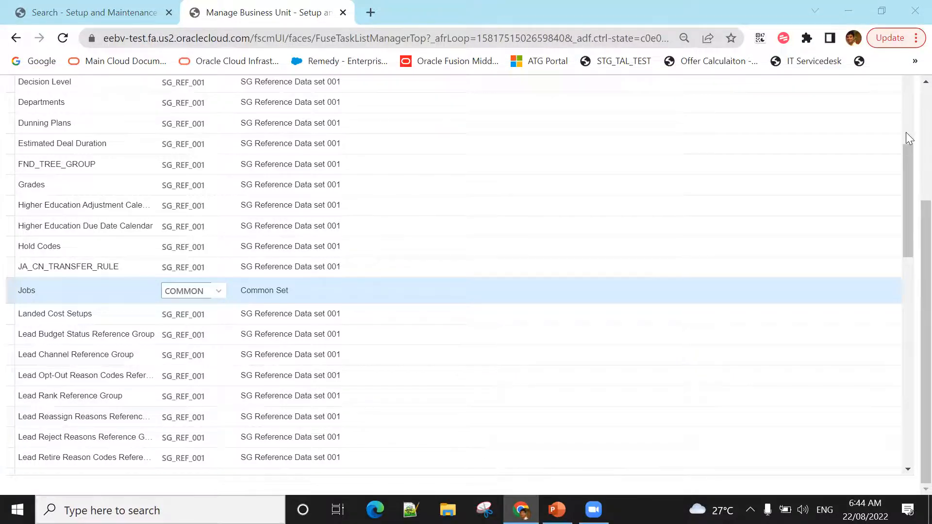
{"action": "scroll", "coordinate": [910, 233], "scroll_direction": "up", "scroll_amount": 4}
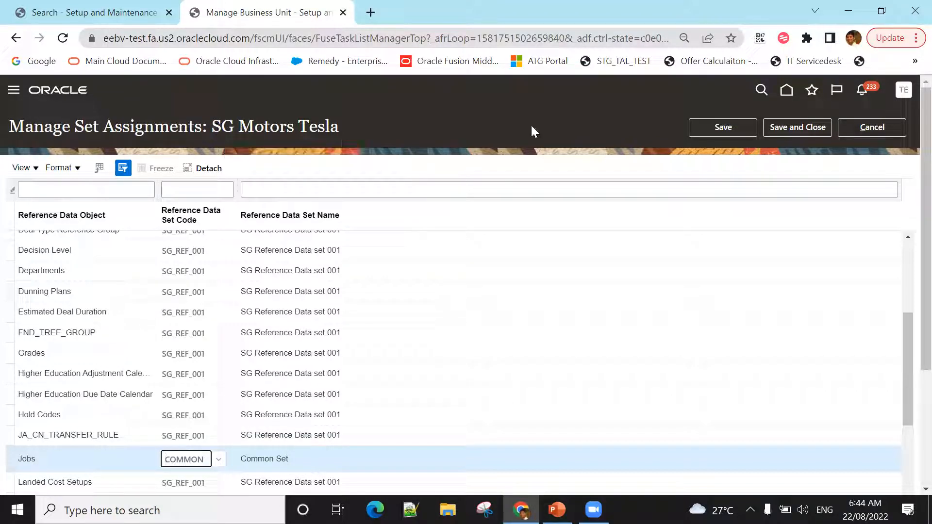
{"action": "left_click", "coordinate": [751, 124]}
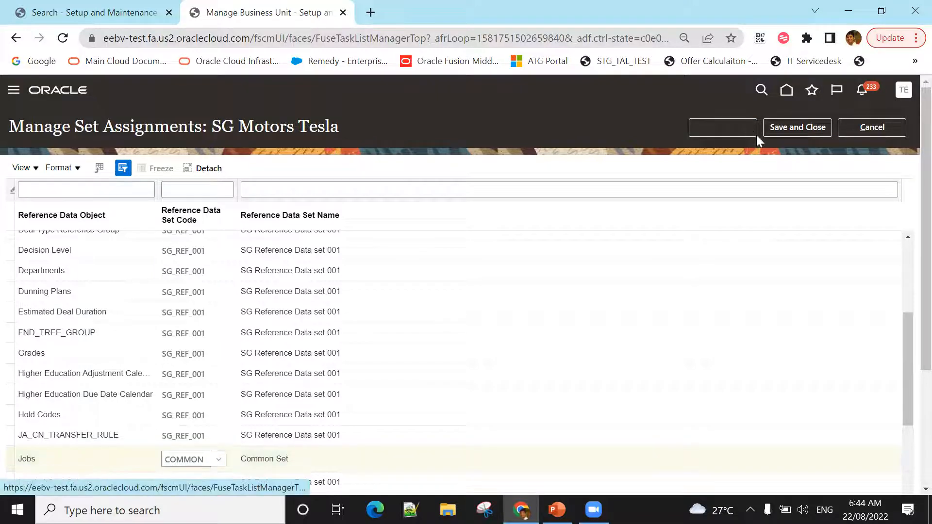
{"action": "left_click", "coordinate": [780, 126]}
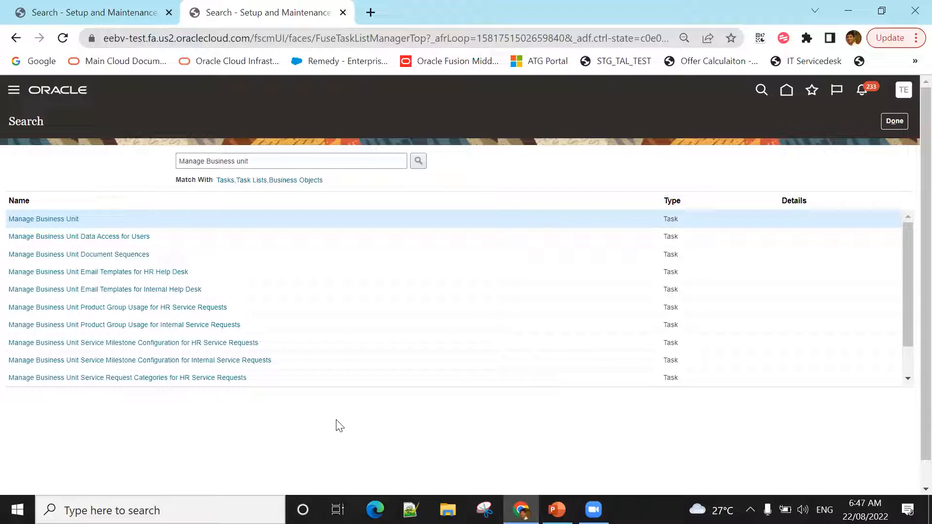
Switch to the PowerPoint presentation and start the slide show from the Key Take Away slide.
{"action": "left_click", "coordinate": [558, 509]}
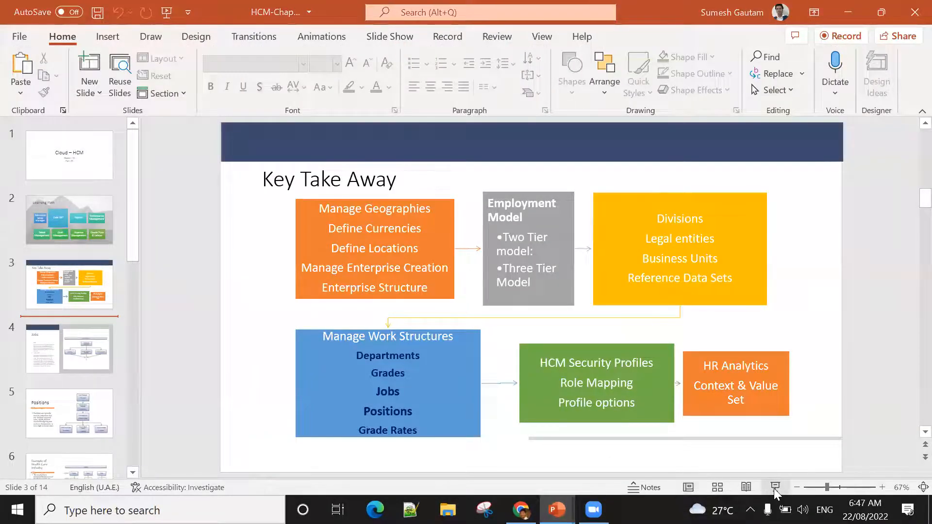
{"action": "left_click", "coordinate": [776, 488]}
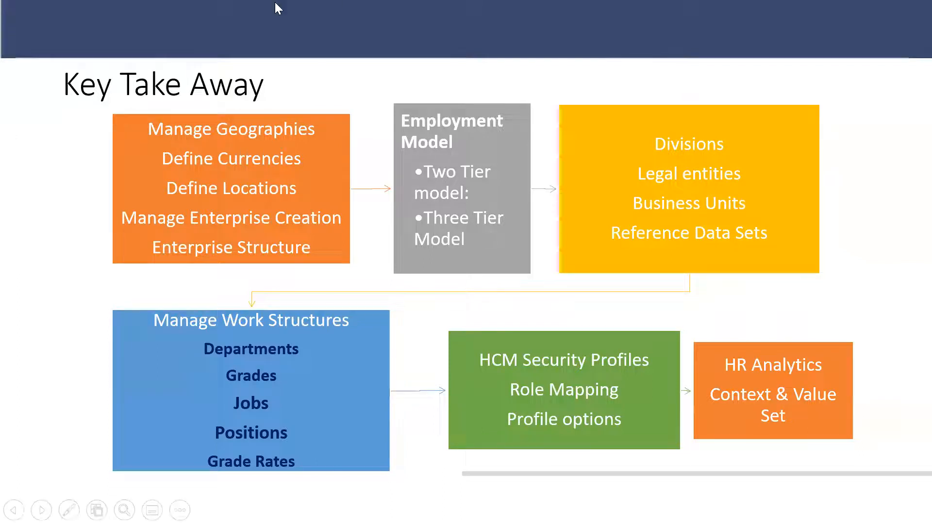
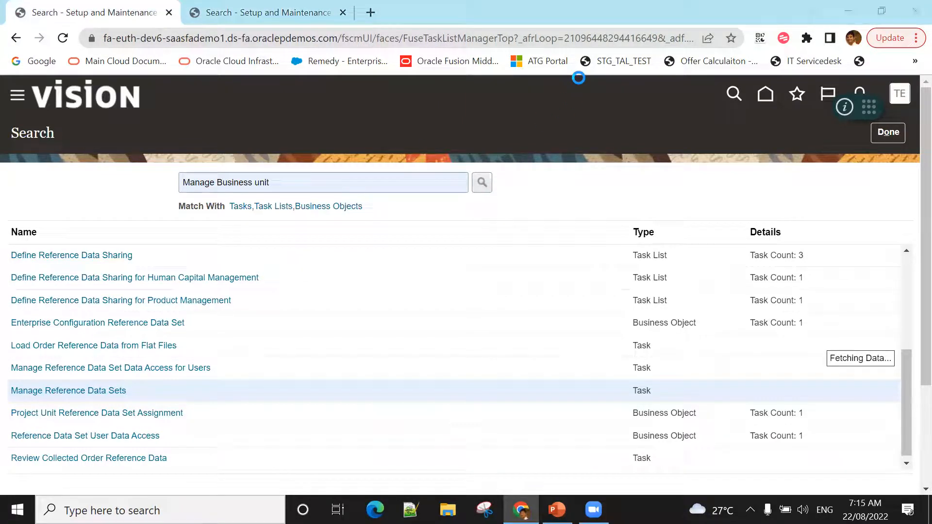
Switch to the second Oracle environment in the browser and open the Workforce Structures work area for client groups.
{"action": "left_click", "coordinate": [277, 12]}
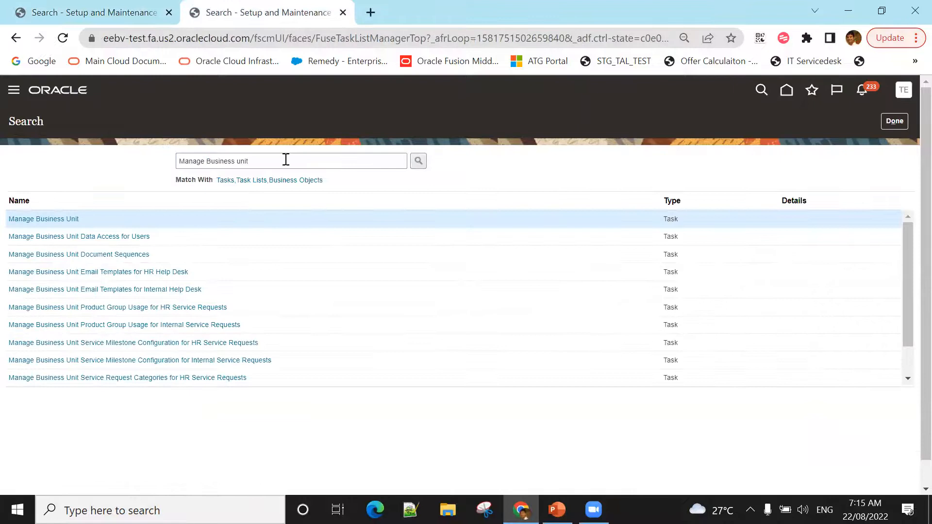
{"action": "left_click", "coordinate": [787, 90]}
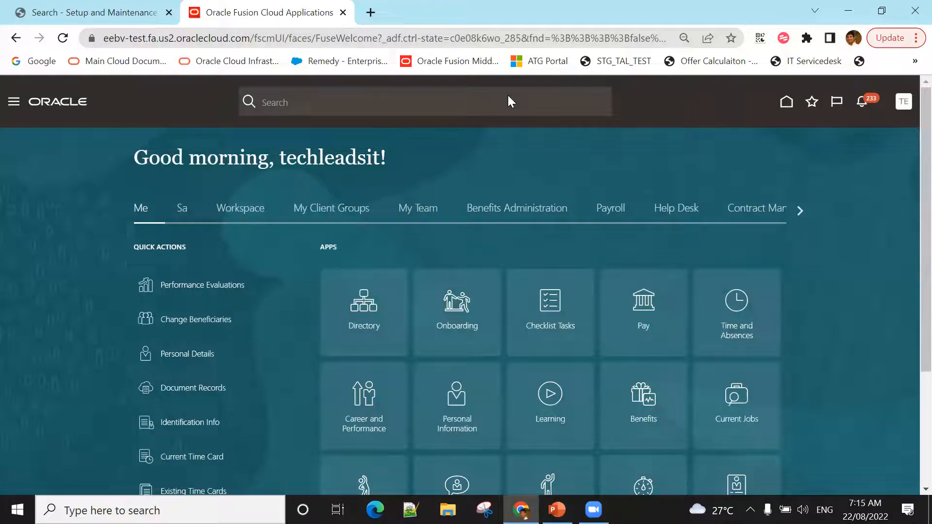
{"action": "left_click", "coordinate": [339, 211]}
{"action": "scroll", "coordinate": [839, 277], "scroll_direction": "down", "scroll_amount": 2}
{"action": "scroll", "coordinate": [838, 277], "scroll_direction": "down", "scroll_amount": 1}
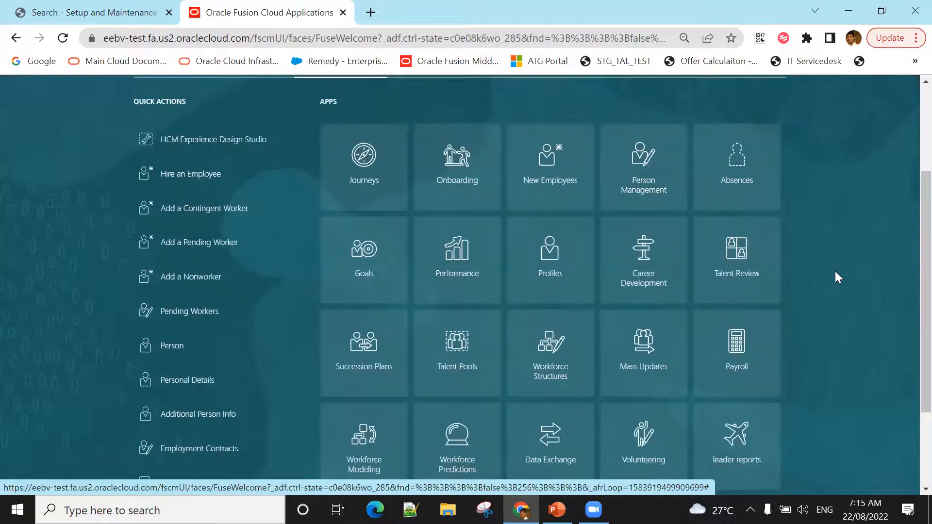
{"action": "left_click", "coordinate": [547, 373]}
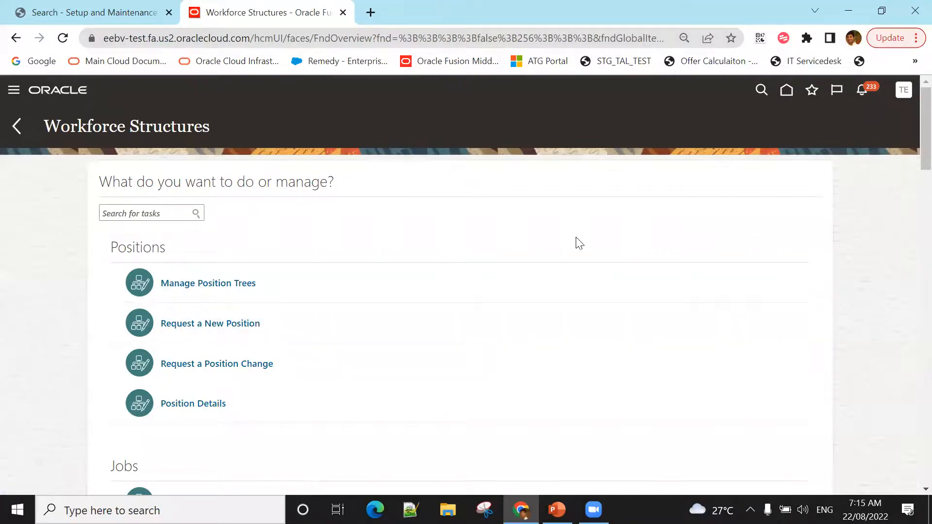
Look through the Workforce Structures tasks for positions, jobs, legislative data groups, grades and organizations.
{"action": "scroll", "coordinate": [311, 243], "scroll_direction": "down", "scroll_amount": 1}
{"action": "left_click_drag", "start_coordinate": [112, 171], "coordinate": [233, 175]}
{"action": "left_click", "coordinate": [3, 247]}
{"action": "scroll", "coordinate": [31, 272], "scroll_direction": "down", "scroll_amount": 1}
{"action": "scroll", "coordinate": [31, 272], "scroll_direction": "down", "scroll_amount": 4}
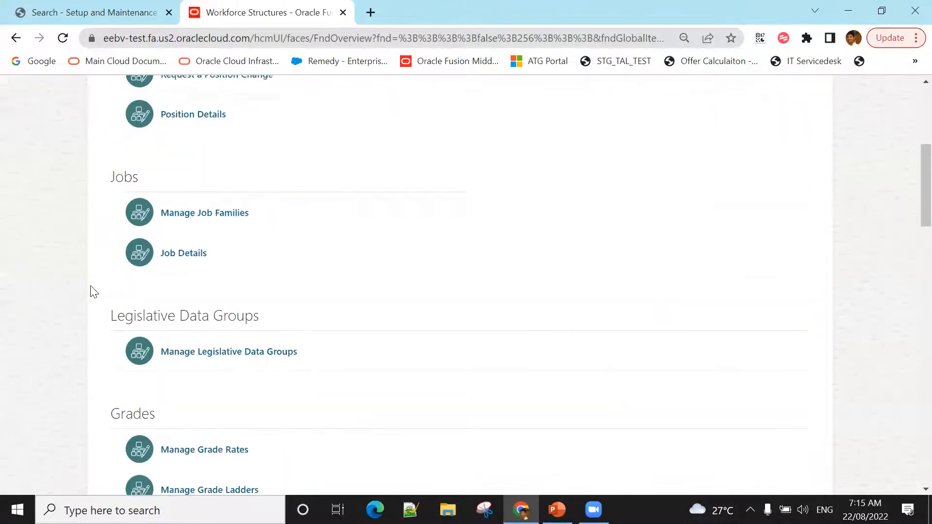
{"action": "left_click_drag", "start_coordinate": [112, 316], "coordinate": [273, 322]}
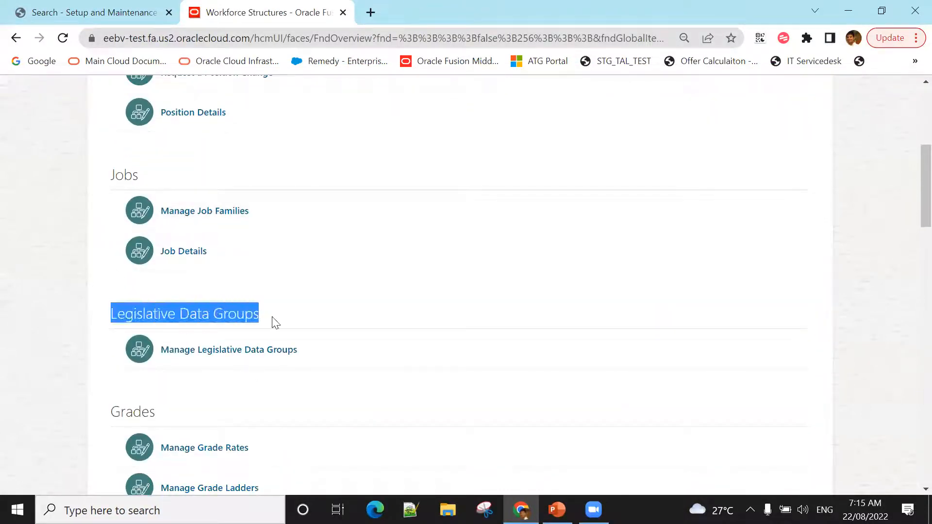
{"action": "scroll", "coordinate": [76, 365], "scroll_direction": "down", "scroll_amount": 5}
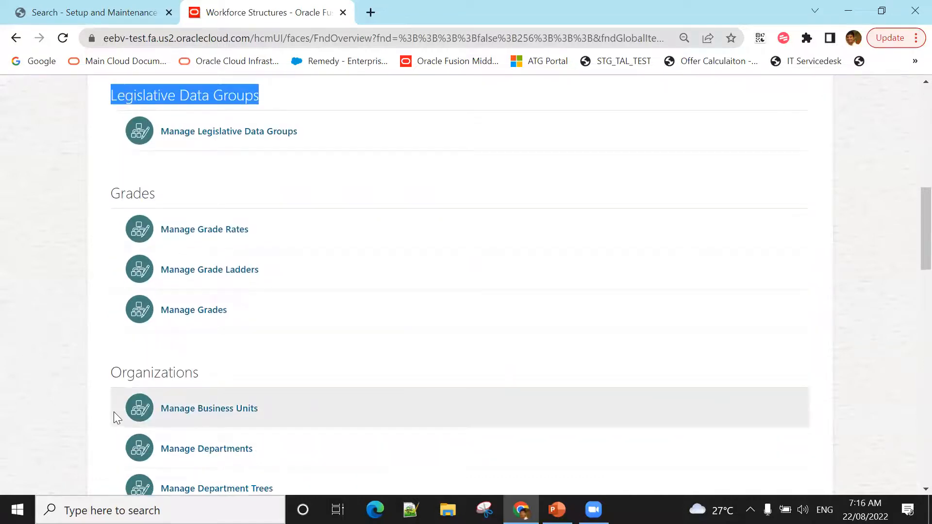
{"action": "scroll", "coordinate": [75, 398], "scroll_direction": "down", "scroll_amount": 3}
{"action": "scroll", "coordinate": [74, 405], "scroll_direction": "down", "scroll_amount": 3}
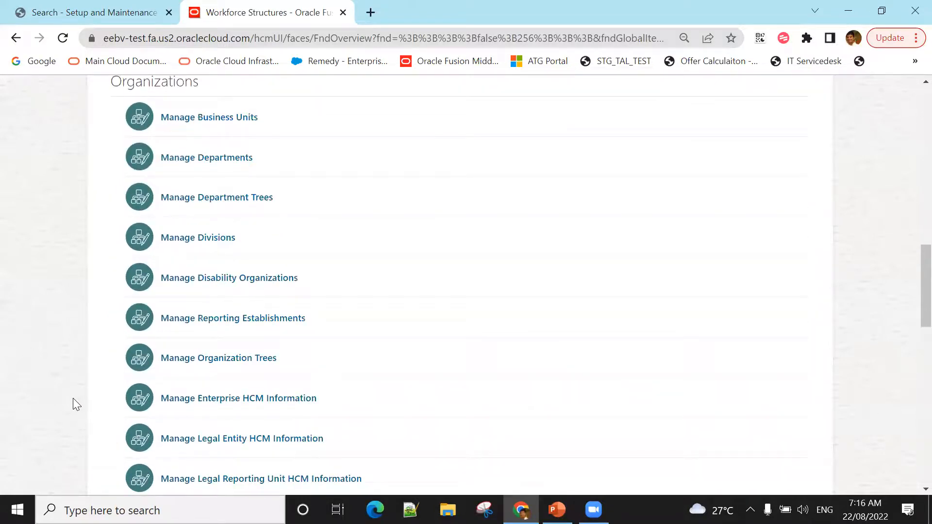
{"action": "scroll", "coordinate": [73, 398], "scroll_direction": "up", "scroll_amount": 3}
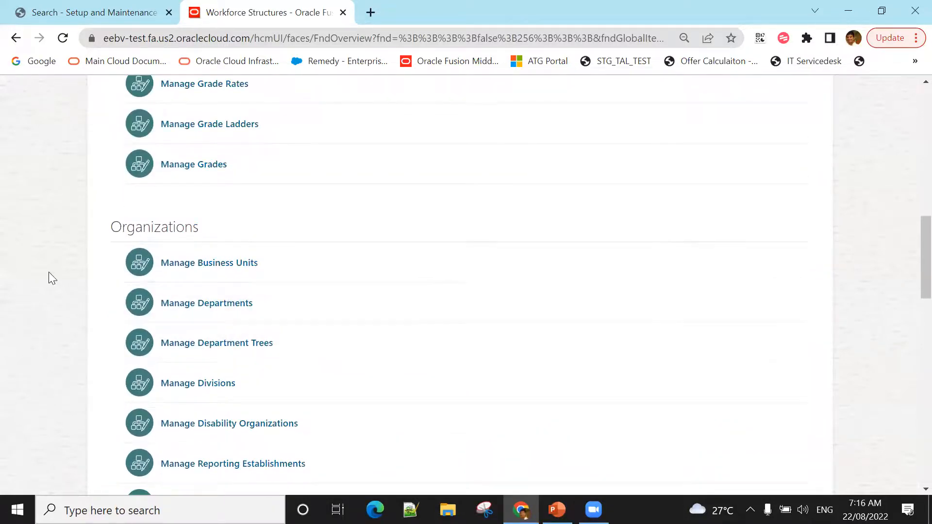
Start a new department in Manage Departments and set its department set to SG Reference Data set 001.
{"action": "left_click", "coordinate": [216, 304]}
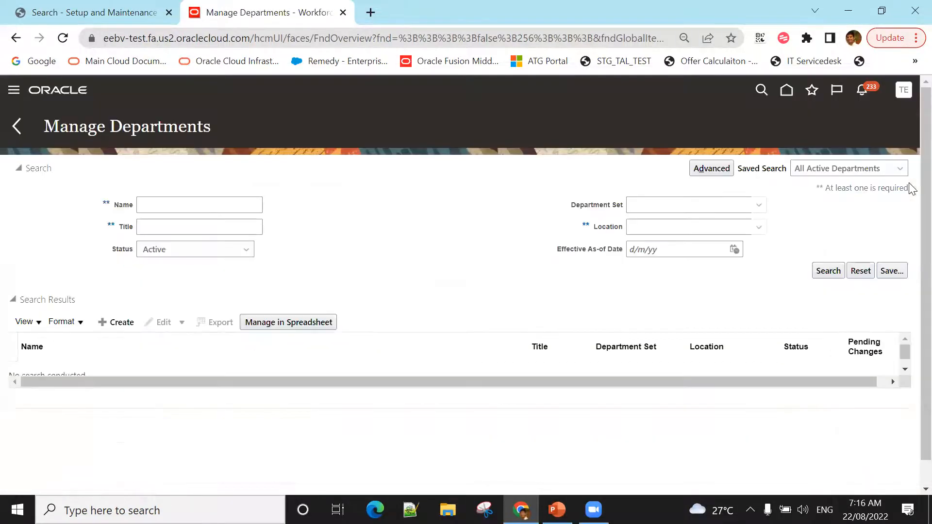
{"action": "left_click", "coordinate": [115, 322]}
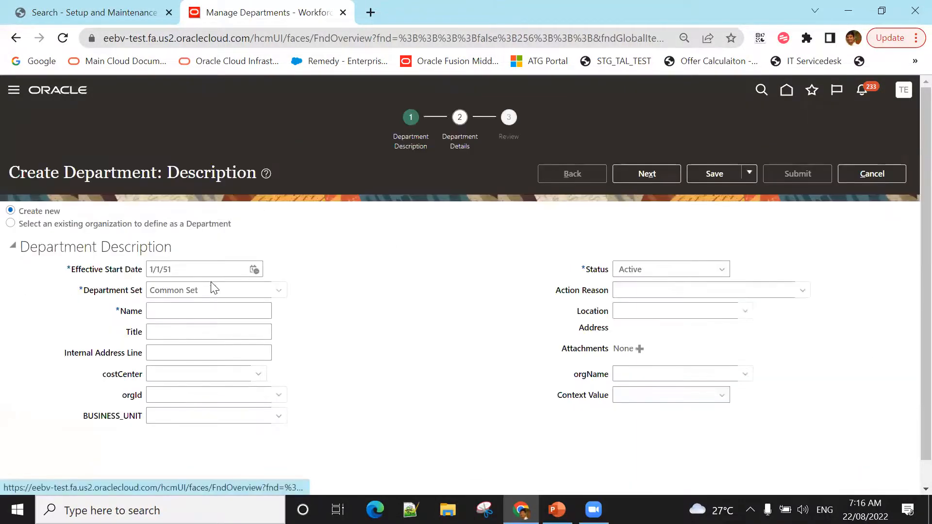
{"action": "left_click", "coordinate": [201, 293]}
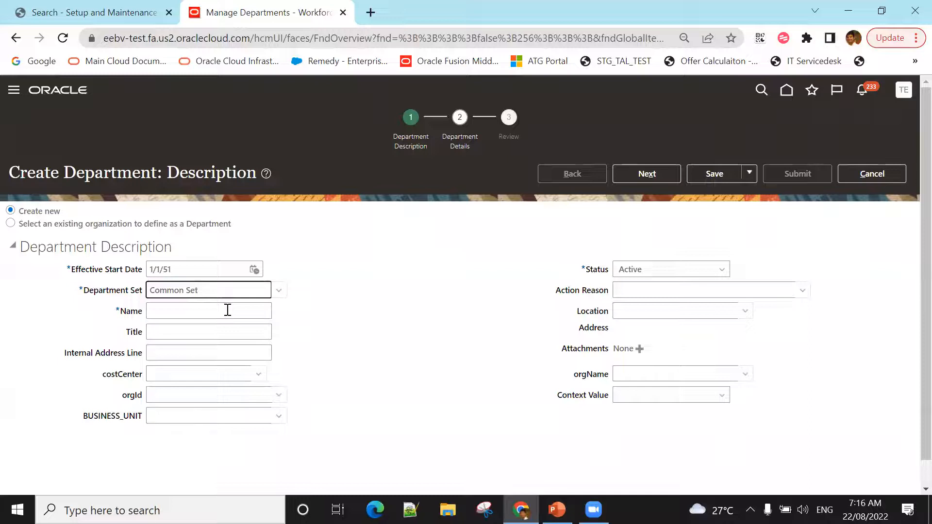
{"action": "left_click_drag", "start_coordinate": [249, 294], "coordinate": [48, 304]}
{"action": "type", "text": "SG"}
{"action": "key", "text": "Tab"}
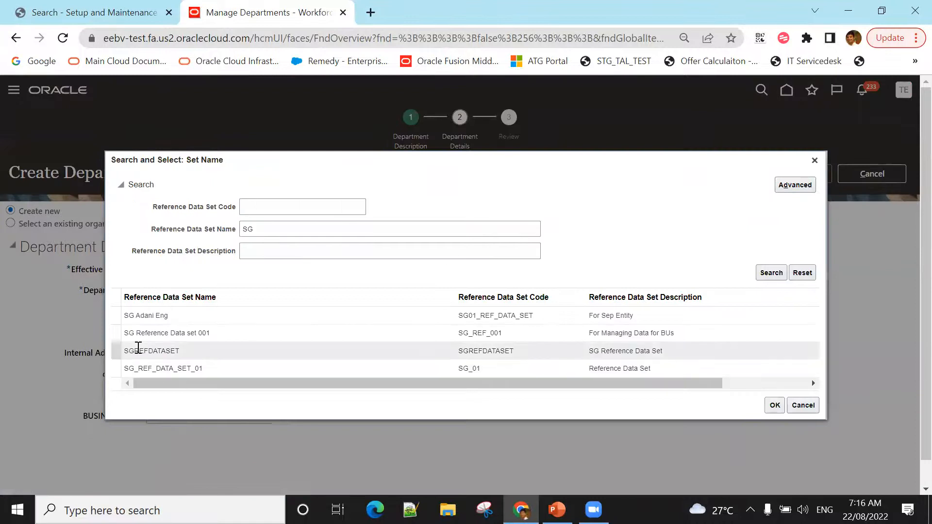
{"action": "left_click", "coordinate": [142, 339]}
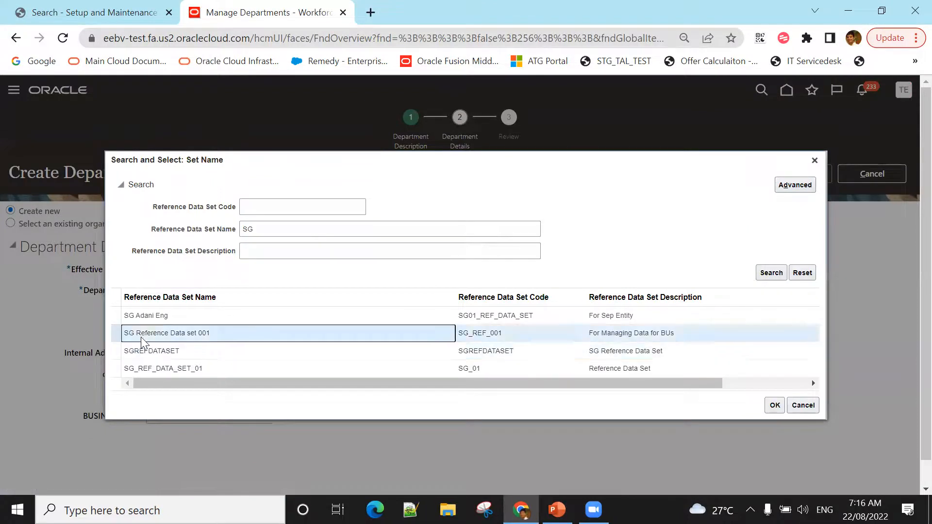
{"action": "left_click", "coordinate": [775, 405]}
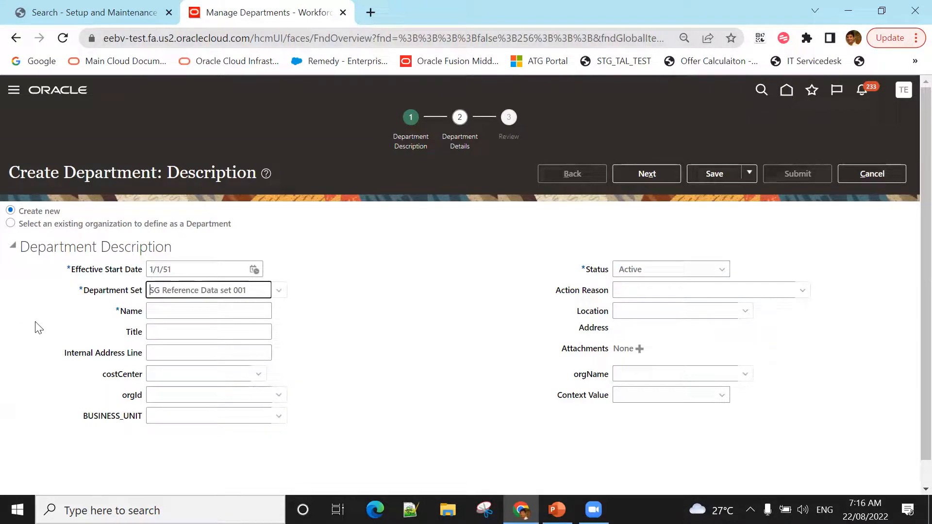
Enter SG Tesla - Post Service as both the name and the title of the department.
{"action": "left_click", "coordinate": [163, 314]}
{"action": "type", "text": "SG Tesla - Post Service"}
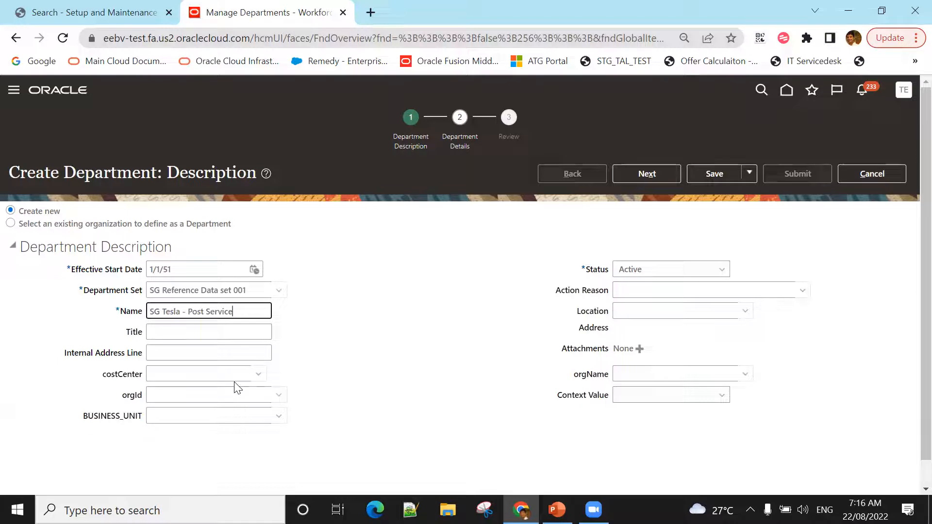
{"action": "key", "text": "Tab"}
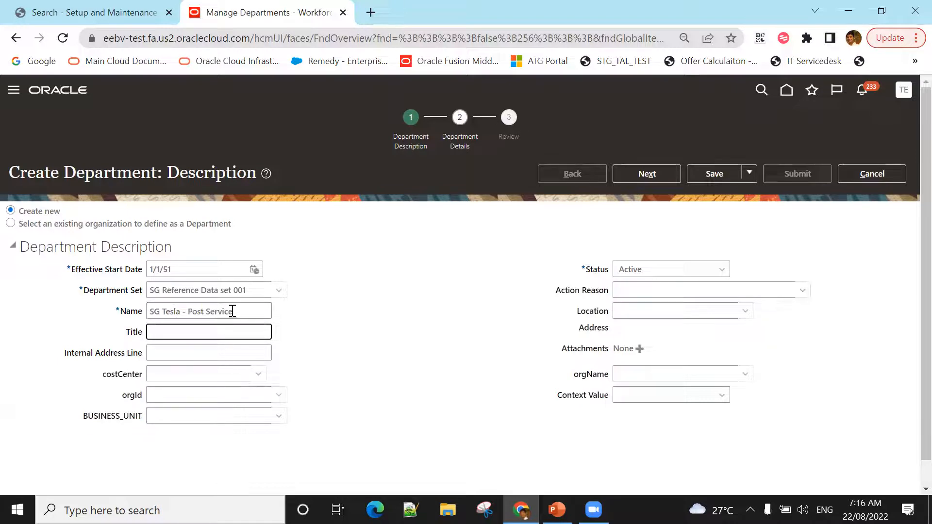
{"action": "triple_click", "coordinate": [232, 311]}
{"action": "key", "text": "ctrl+c"}
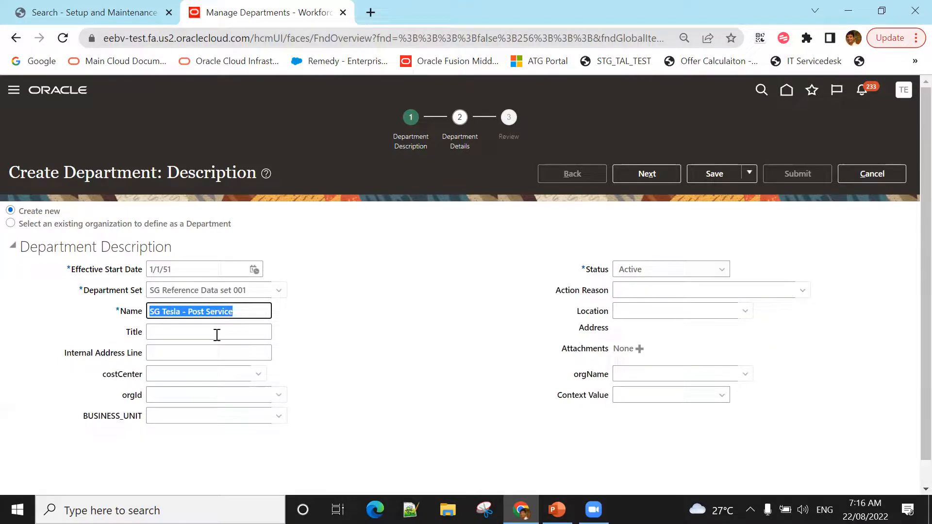
{"action": "left_click", "coordinate": [217, 335]}
{"action": "key", "text": "ctrl+v"}
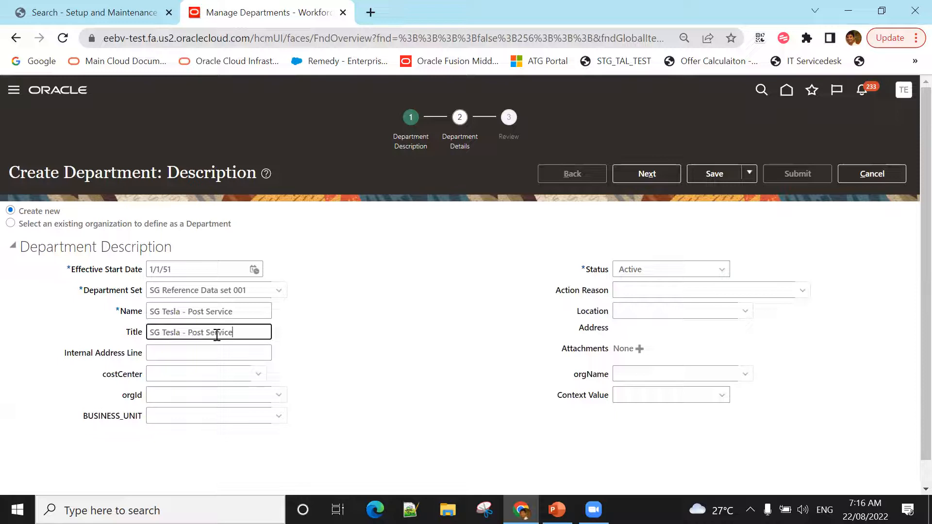
{"action": "left_click", "coordinate": [406, 340]}
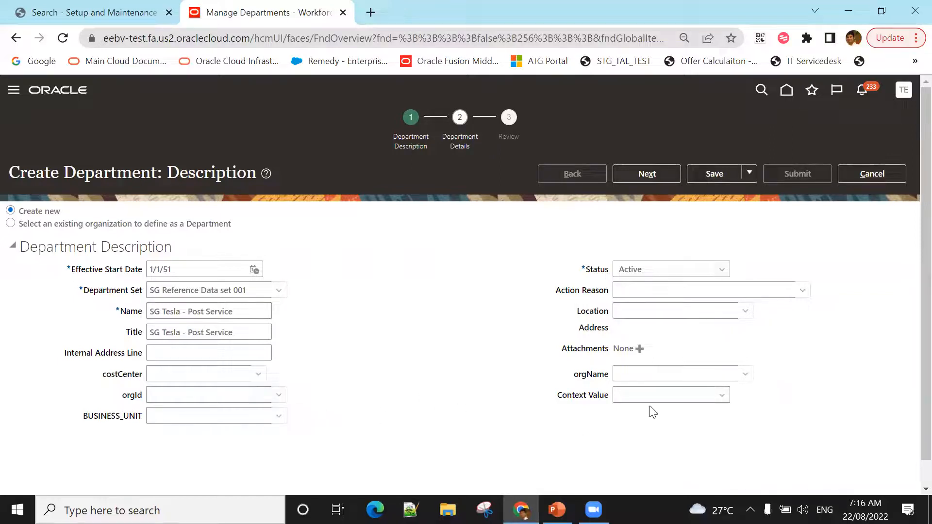
Examine the additional department attributes Context Value, costCenter, orgId, BUSINESS_UNIT and orgName.
{"action": "triple_click", "coordinate": [572, 395]}
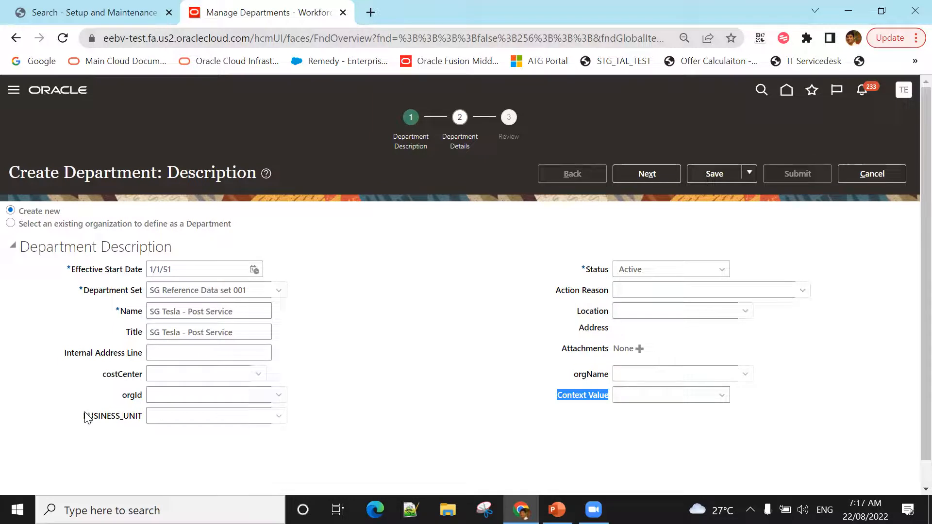
{"action": "left_click_drag", "start_coordinate": [127, 396], "coordinate": [136, 396]}
{"action": "left_click", "coordinate": [476, 405]}
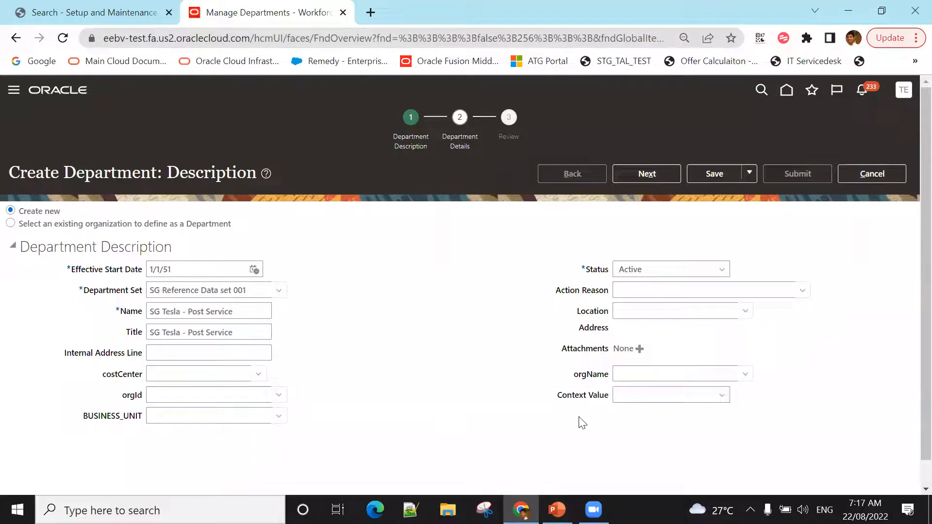
{"action": "left_click_drag", "start_coordinate": [558, 395], "coordinate": [611, 398]}
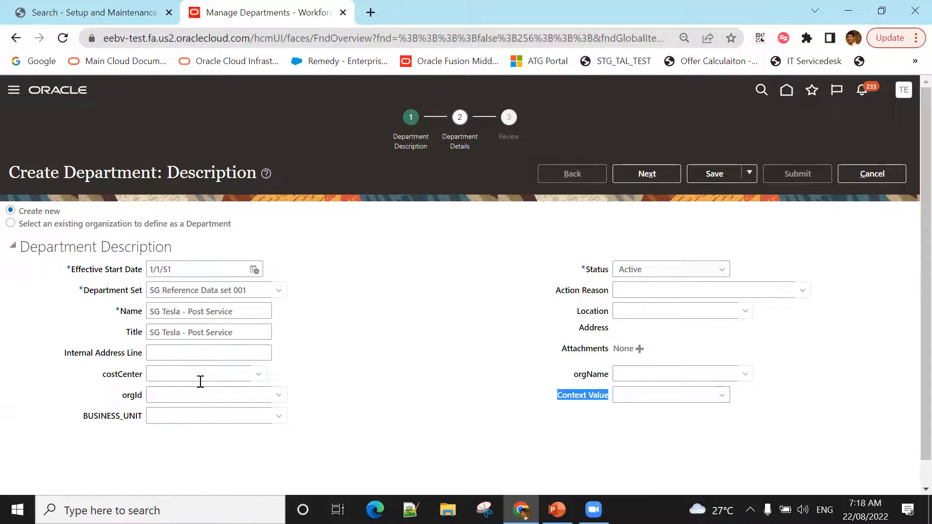
{"action": "double_click", "coordinate": [129, 377]}
{"action": "left_click", "coordinate": [130, 396]}
{"action": "double_click", "coordinate": [131, 396]}
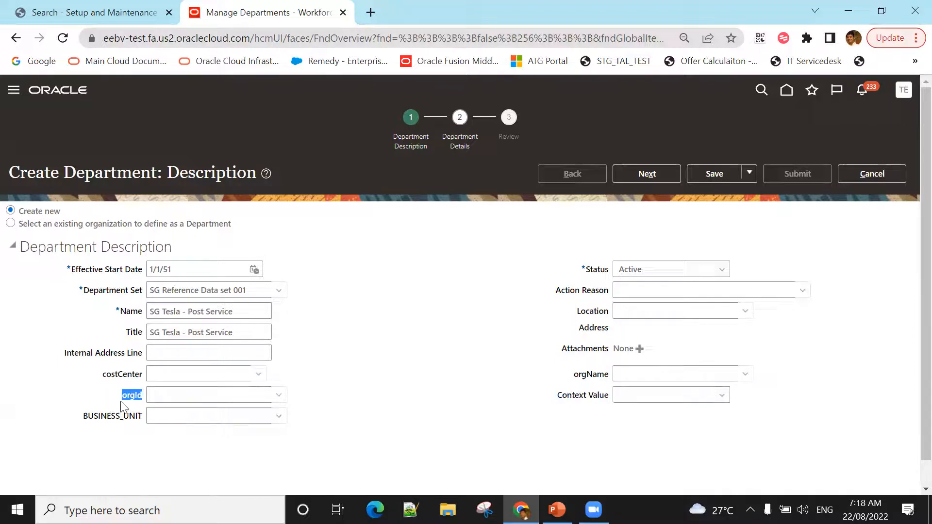
{"action": "double_click", "coordinate": [116, 416]}
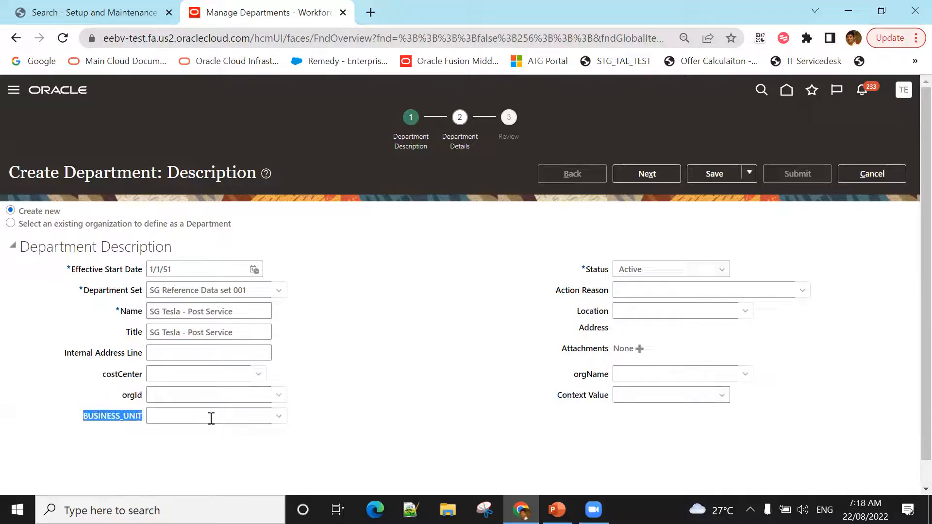
{"action": "double_click", "coordinate": [591, 376]}
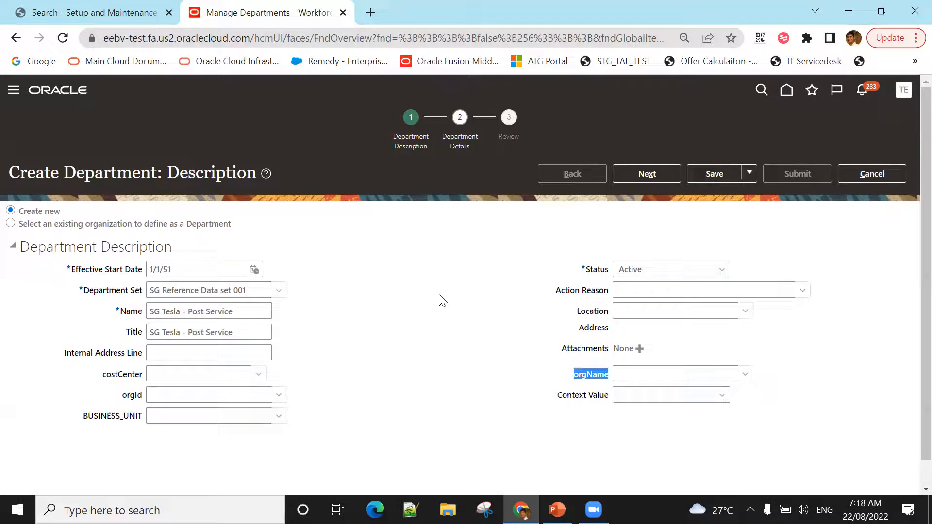
Continue to the Department Details stage and review the organization manager and GL Cost Center Information sections.
{"action": "left_click", "coordinate": [637, 174]}
{"action": "scroll", "coordinate": [439, 259], "scroll_direction": "down", "scroll_amount": 3}
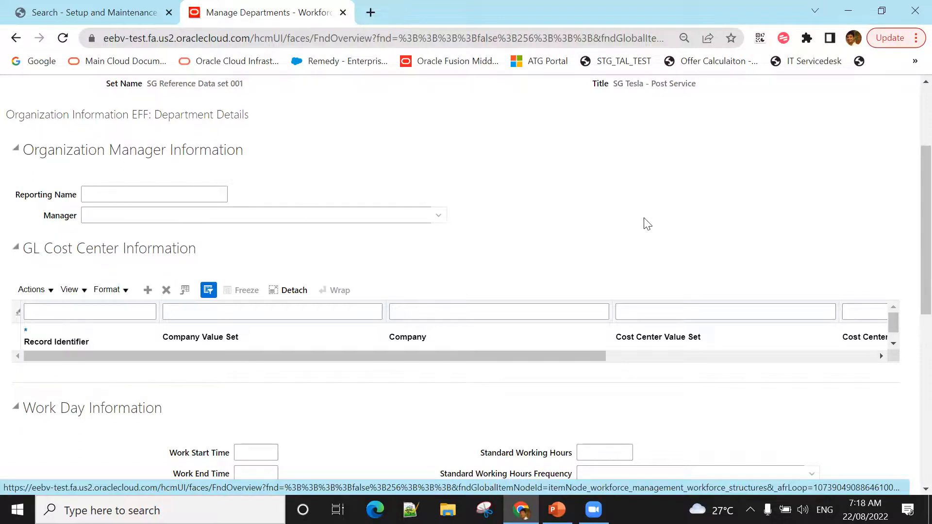
{"action": "scroll", "coordinate": [646, 222], "scroll_direction": "down", "scroll_amount": 1}
{"action": "left_click_drag", "start_coordinate": [24, 176], "coordinate": [214, 179]}
{"action": "left_click", "coordinate": [519, 199]}
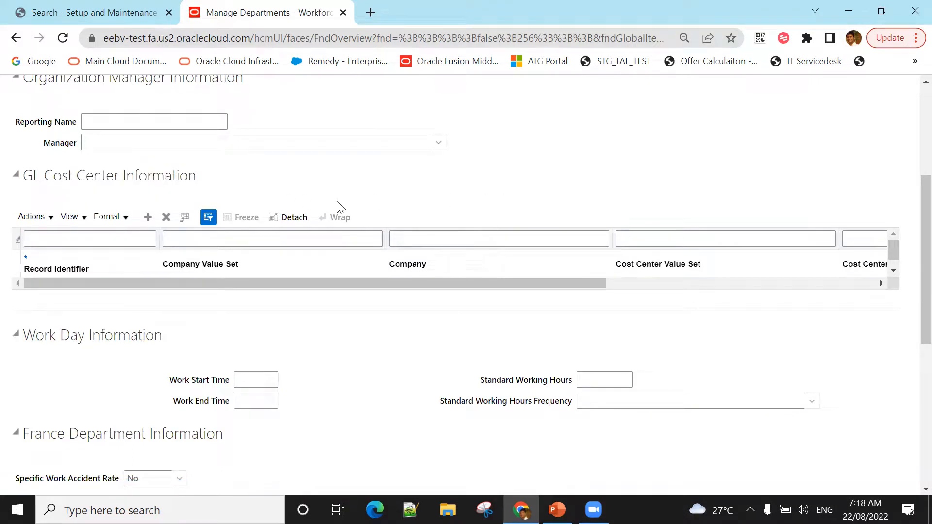
{"action": "left_click_drag", "start_coordinate": [26, 175], "coordinate": [209, 177]}
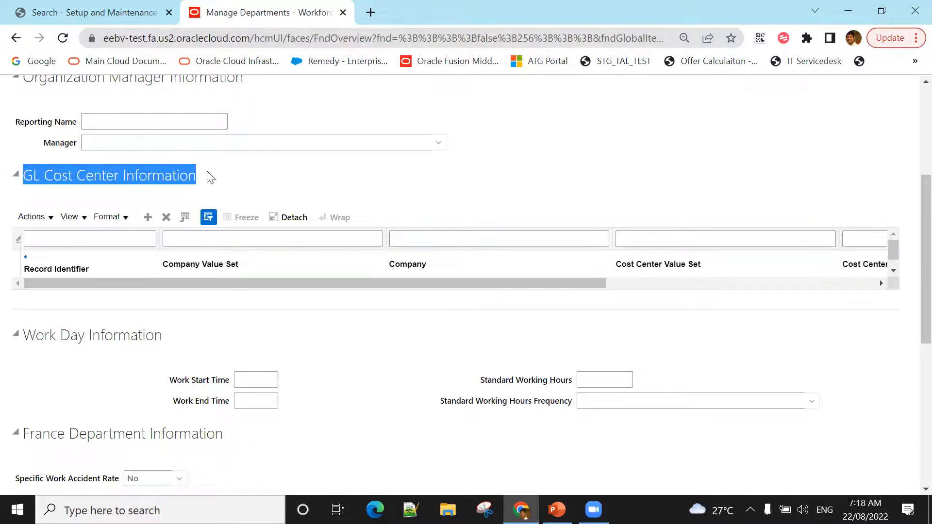
Examine the Work Day Information fields and the France and Canada department information sections.
{"action": "scroll", "coordinate": [427, 202], "scroll_direction": "down", "scroll_amount": 1}
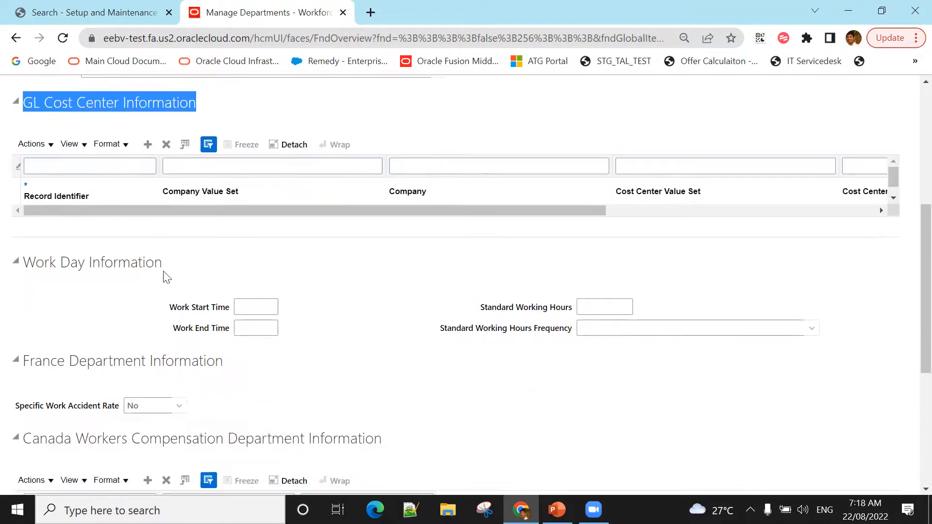
{"action": "left_click_drag", "start_coordinate": [26, 262], "coordinate": [173, 267]}
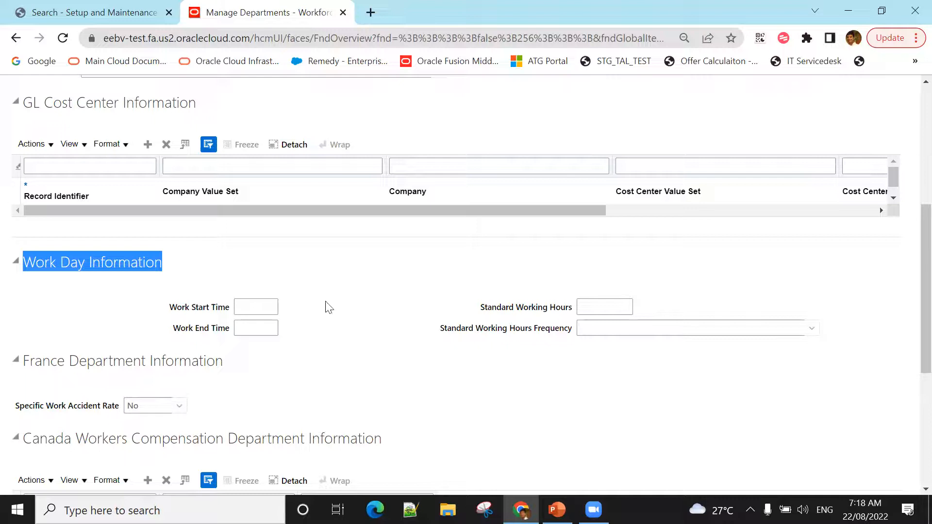
{"action": "left_click", "coordinate": [270, 307]}
{"action": "key", "text": "Tab"}
{"action": "left_click", "coordinate": [357, 281]}
{"action": "scroll", "coordinate": [443, 312], "scroll_direction": "down", "scroll_amount": 5}
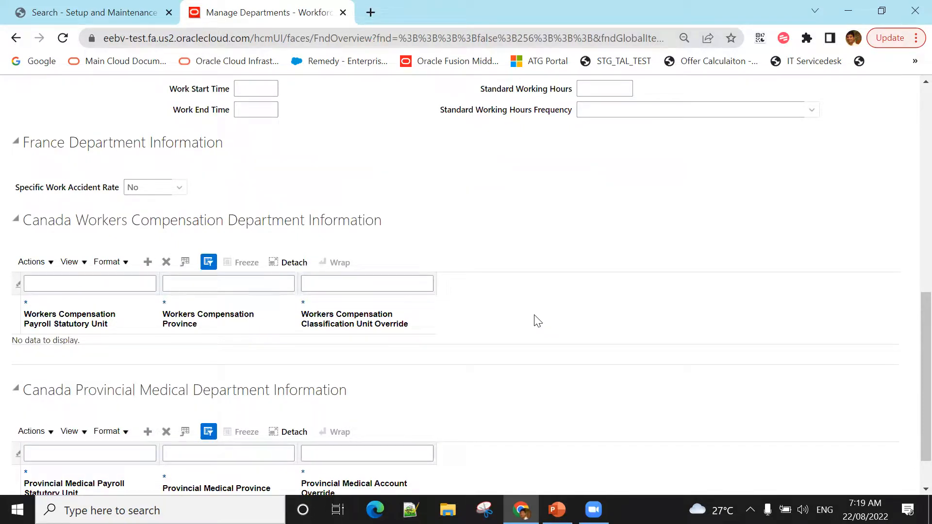
{"action": "scroll", "coordinate": [472, 294], "scroll_direction": "down", "scroll_amount": 1}
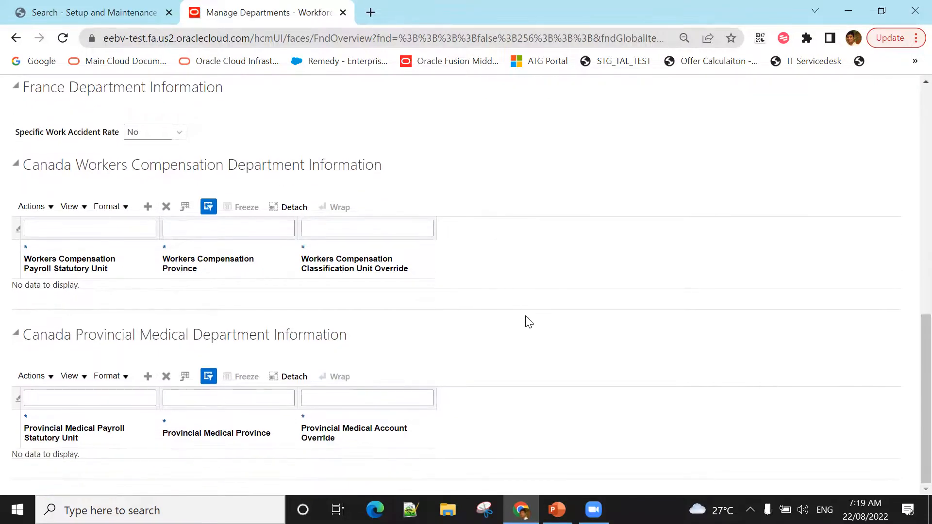
{"action": "scroll", "coordinate": [529, 323], "scroll_direction": "up", "scroll_amount": 3}
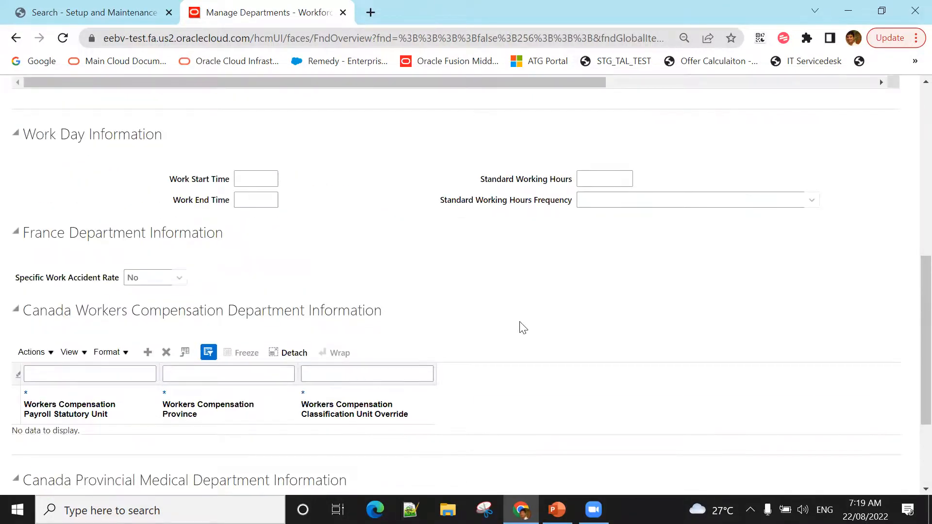
Continue to the Review stage of the department creation and review the description, manager, cost center and work day sections.
{"action": "scroll", "coordinate": [523, 328], "scroll_direction": "down", "scroll_amount": 3}
{"action": "scroll", "coordinate": [520, 334], "scroll_direction": "up", "scroll_amount": 10}
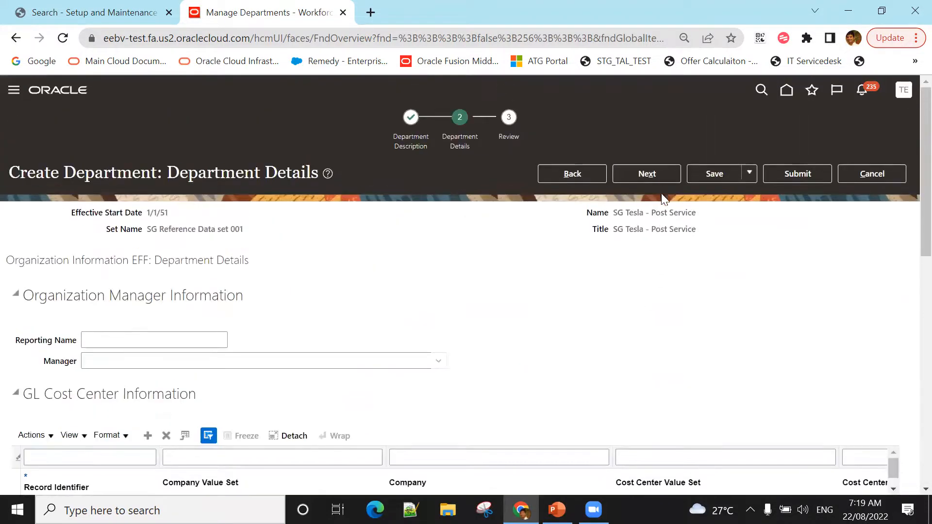
{"action": "left_click", "coordinate": [661, 176]}
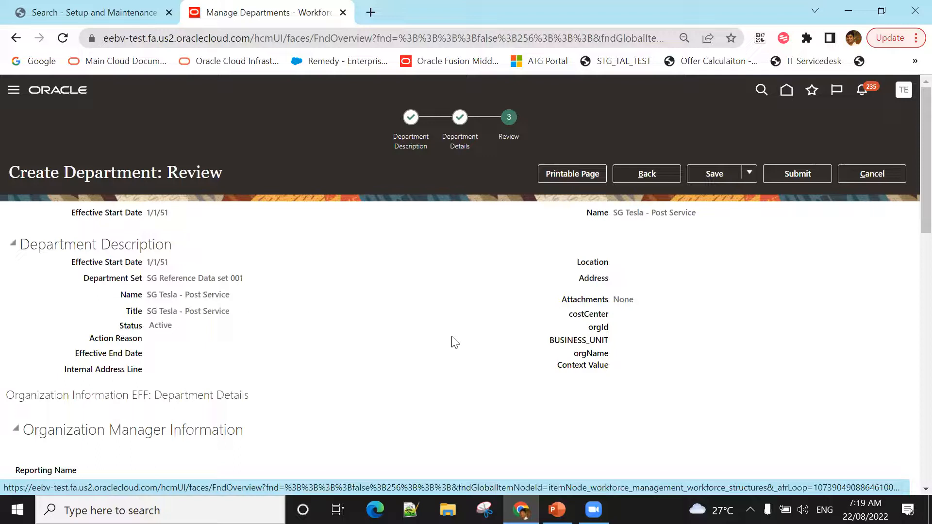
{"action": "scroll", "coordinate": [454, 342], "scroll_direction": "down", "scroll_amount": 1}
{"action": "scroll", "coordinate": [454, 349], "scroll_direction": "down", "scroll_amount": 5}
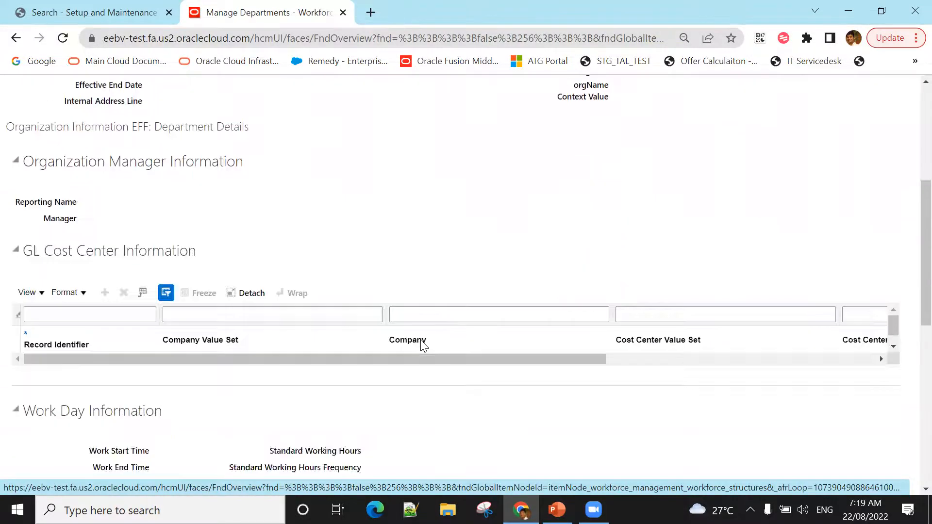
{"action": "scroll", "coordinate": [422, 345], "scroll_direction": "up", "scroll_amount": 7}
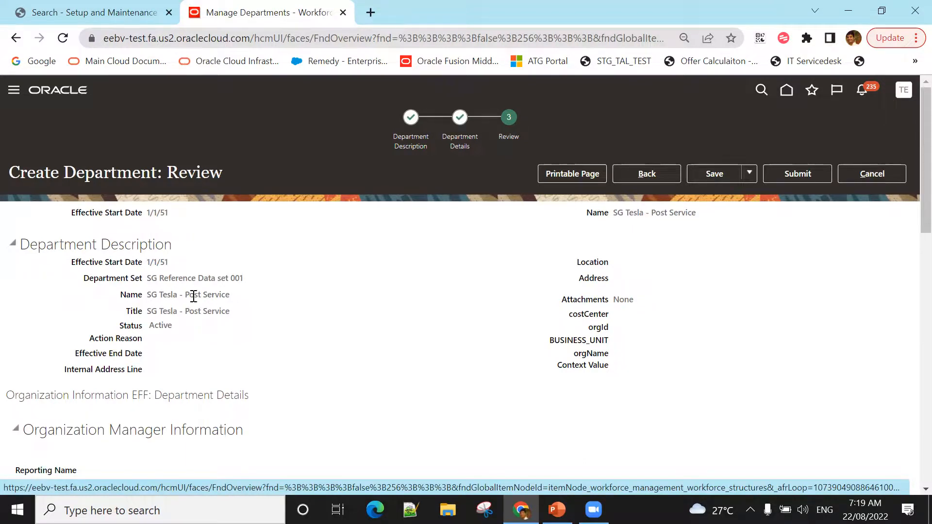
{"action": "scroll", "coordinate": [410, 330], "scroll_direction": "down", "scroll_amount": 10}
{"action": "scroll", "coordinate": [411, 333], "scroll_direction": "up", "scroll_amount": 15}
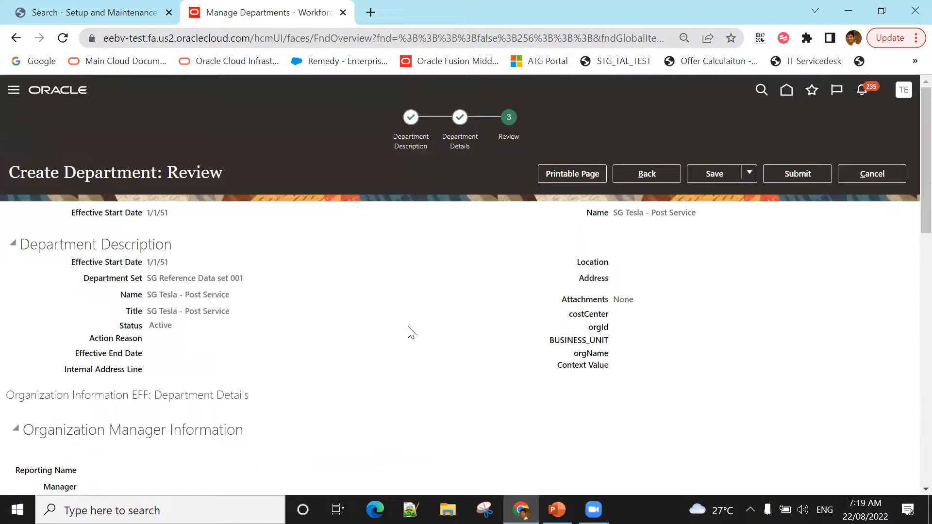
Submit the SG Tesla - Post Service department and confirm the submission.
{"action": "left_click", "coordinate": [810, 172]}
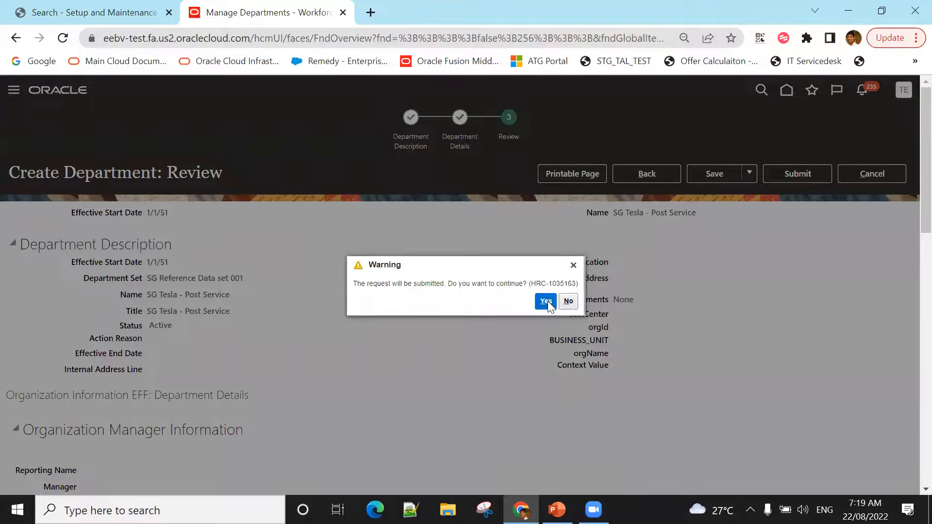
{"action": "left_click", "coordinate": [546, 302]}
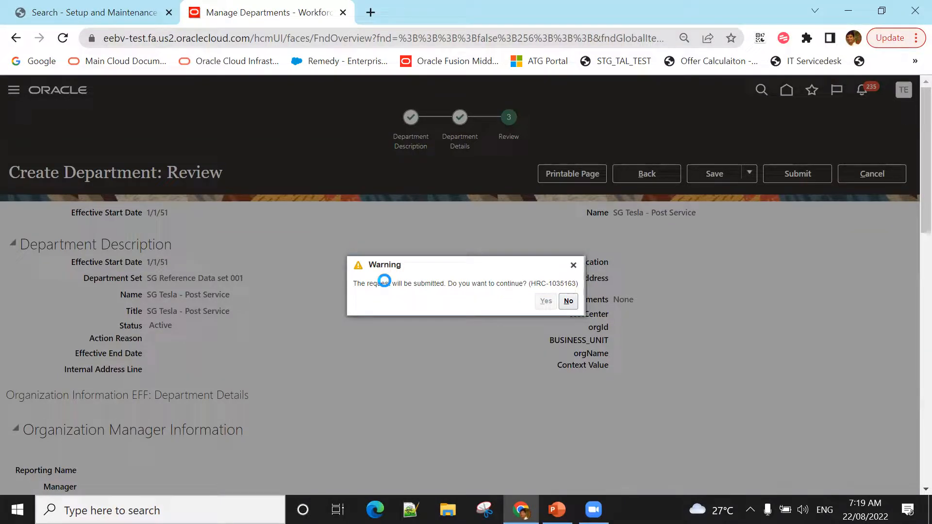
{"action": "left_click", "coordinate": [497, 301]}
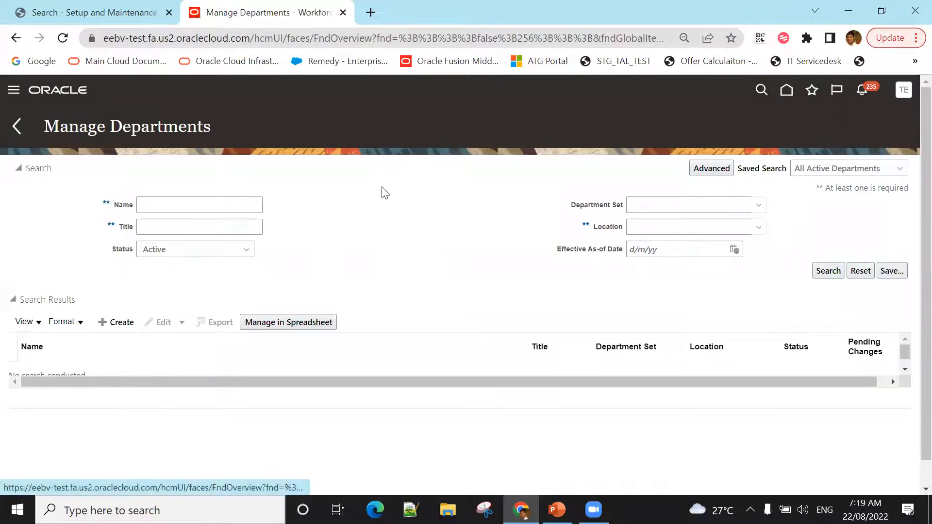
Open Job Details in the Jobs section of Workforce Structures.
{"action": "scroll", "coordinate": [370, 221], "scroll_direction": "down", "scroll_amount": 5}
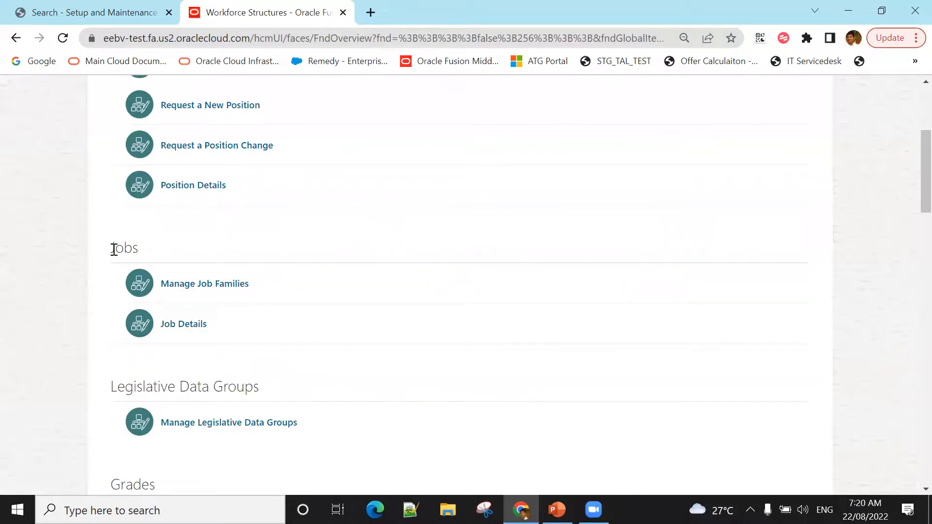
{"action": "left_click_drag", "start_coordinate": [113, 249], "coordinate": [153, 250]}
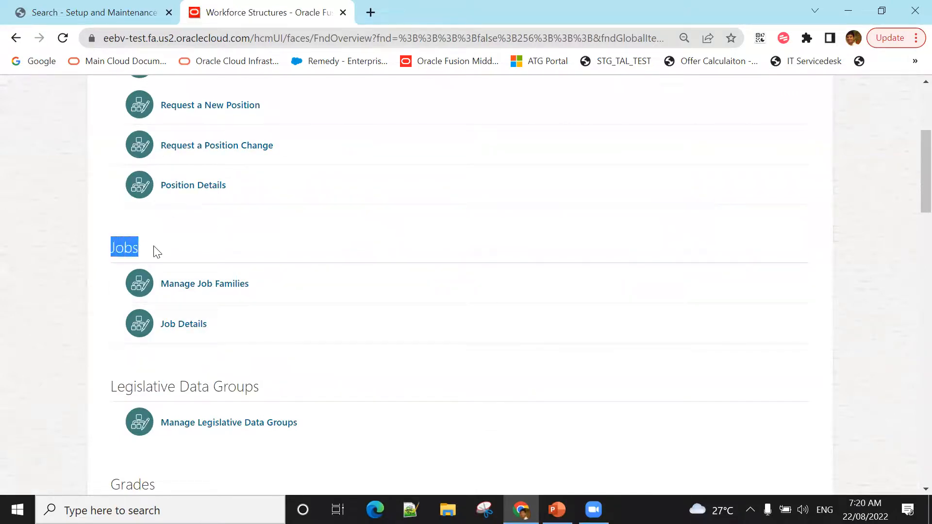
{"action": "left_click", "coordinate": [181, 327]}
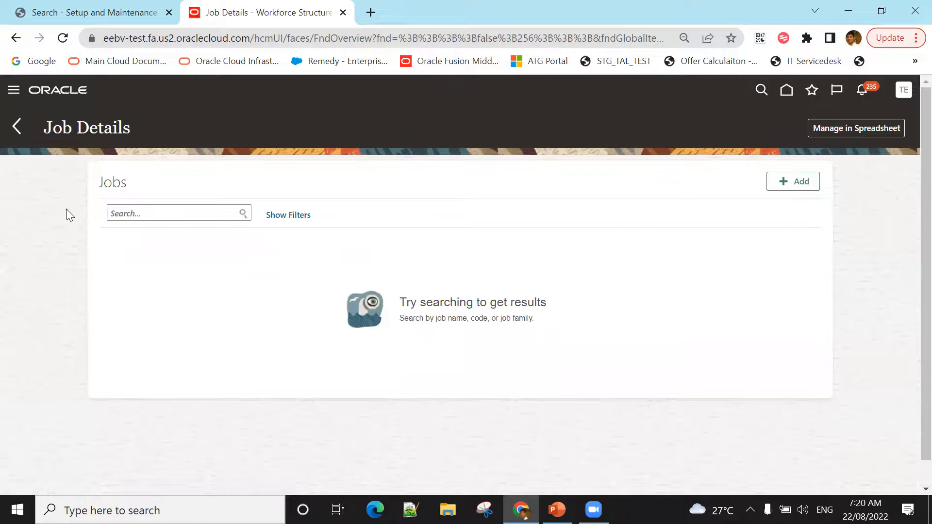
Go to Setup and Maintenance and show all tasks of the Workforce Structures functional area.
{"action": "left_click", "coordinate": [904, 92]}
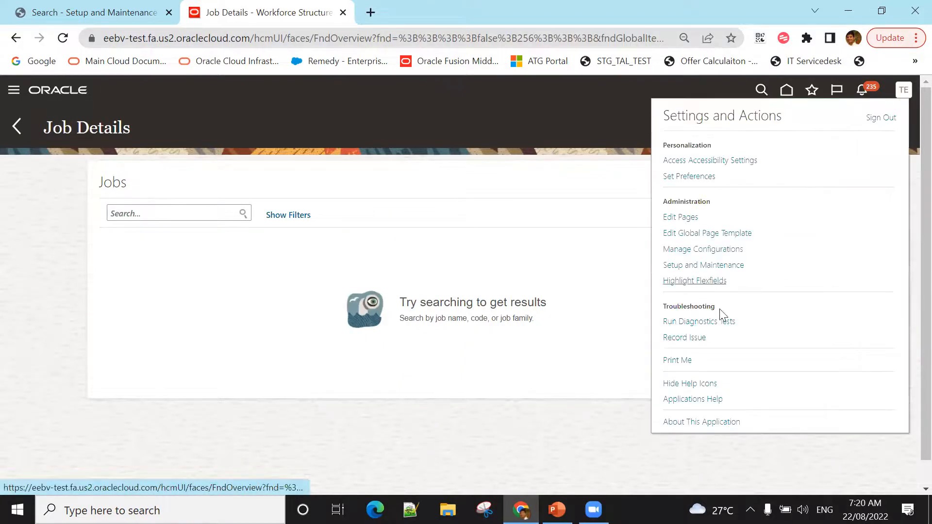
{"action": "left_click", "coordinate": [723, 266]}
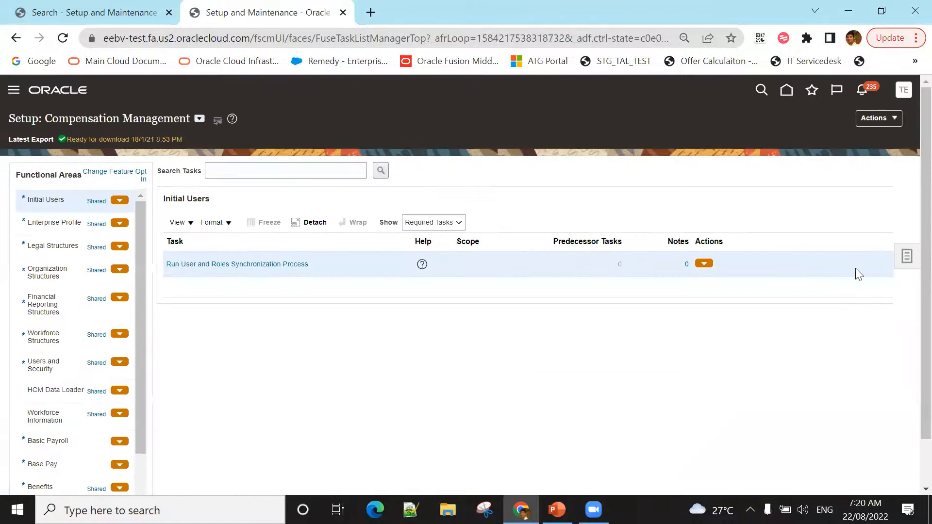
{"action": "left_click", "coordinate": [48, 334]}
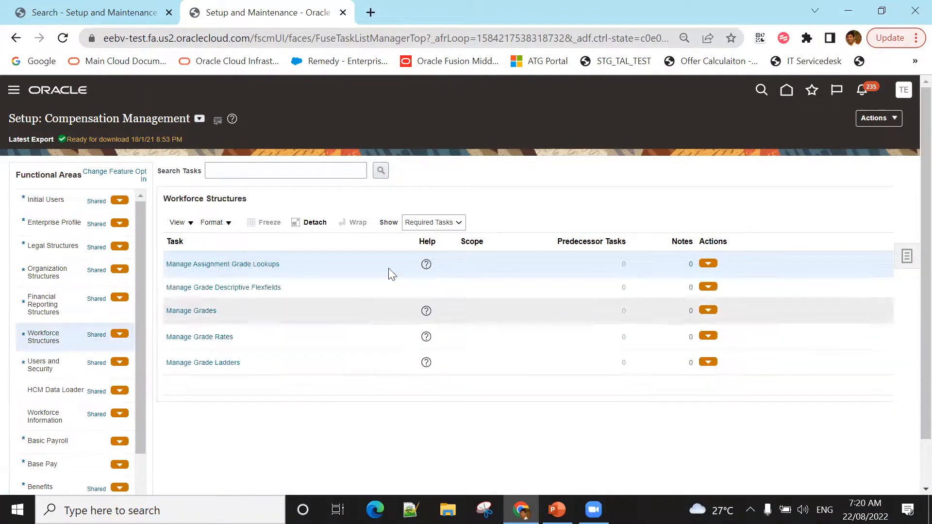
{"action": "left_click", "coordinate": [437, 223]}
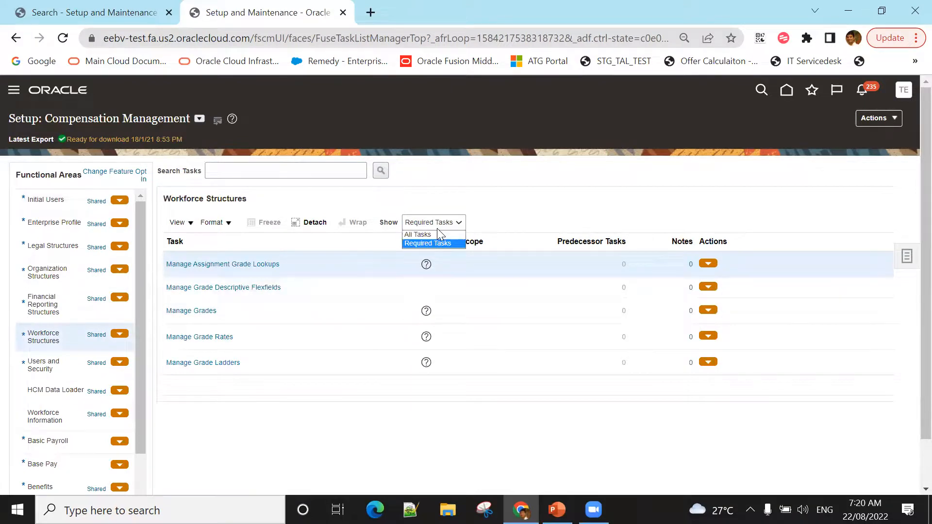
{"action": "left_click", "coordinate": [436, 234]}
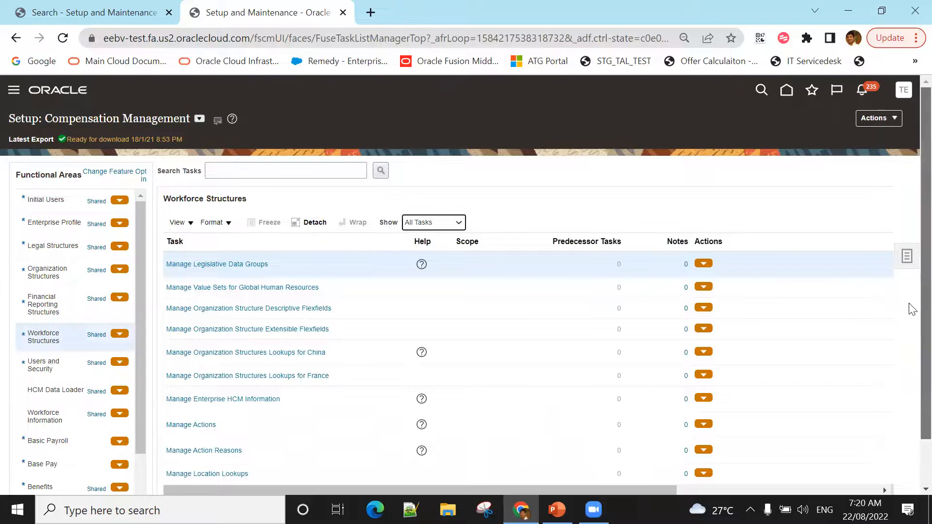
Find the Manage Job task in the Workforce Structures task list and open it.
{"action": "scroll", "coordinate": [911, 310], "scroll_direction": "down", "scroll_amount": 1}
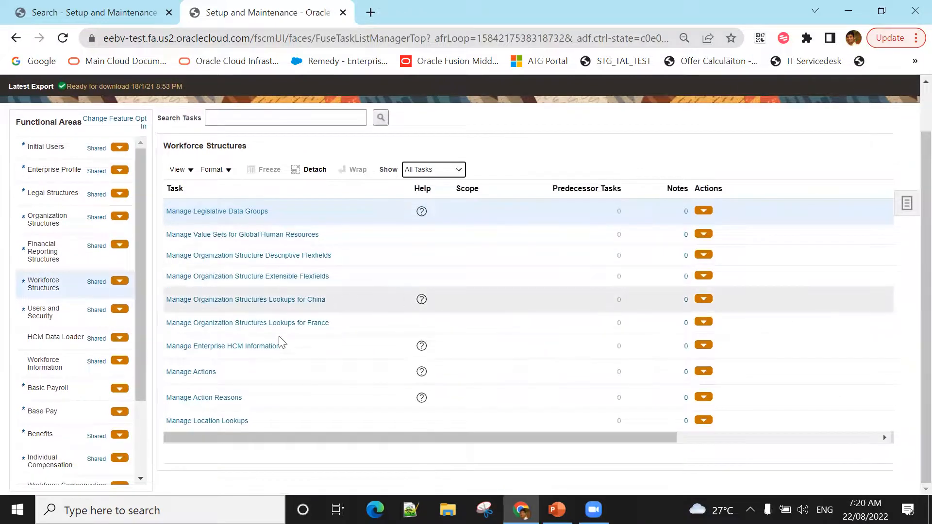
{"action": "scroll", "coordinate": [281, 368], "scroll_direction": "up", "scroll_amount": 1}
{"action": "scroll", "coordinate": [286, 357], "scroll_direction": "down", "scroll_amount": 5}
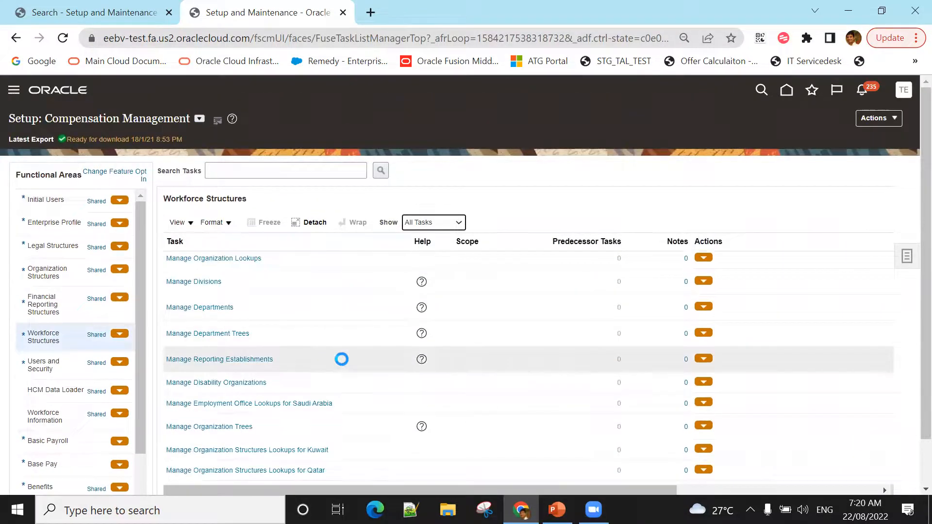
{"action": "scroll", "coordinate": [355, 360], "scroll_direction": "down", "scroll_amount": 10}
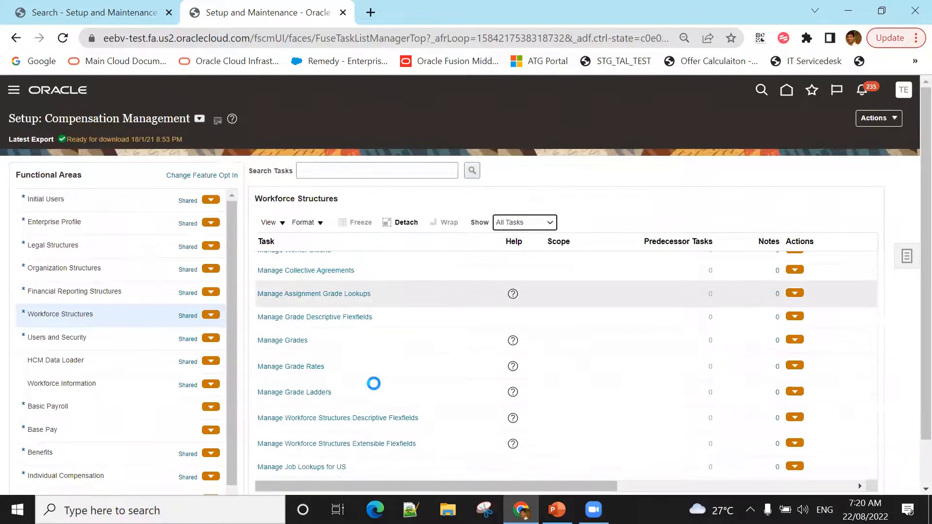
{"action": "scroll", "coordinate": [412, 425], "scroll_direction": "down", "scroll_amount": 2}
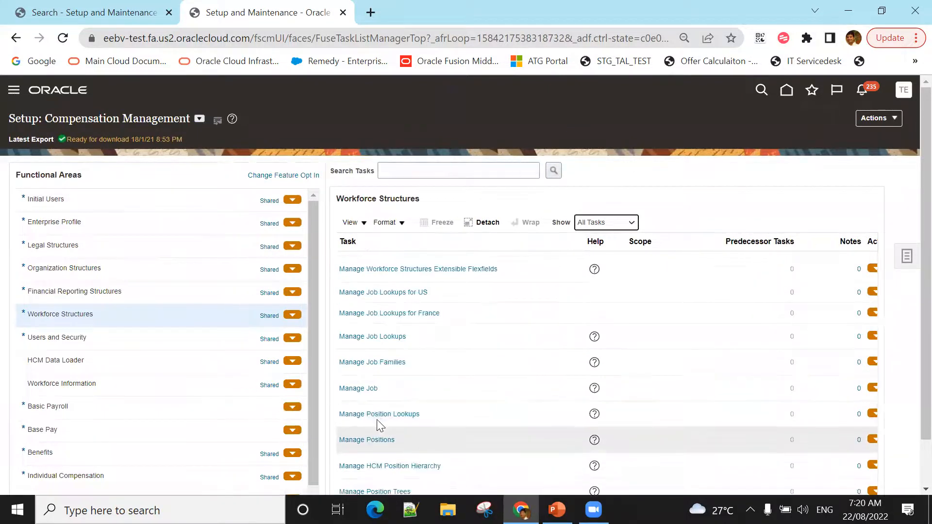
{"action": "left_click", "coordinate": [356, 389]}
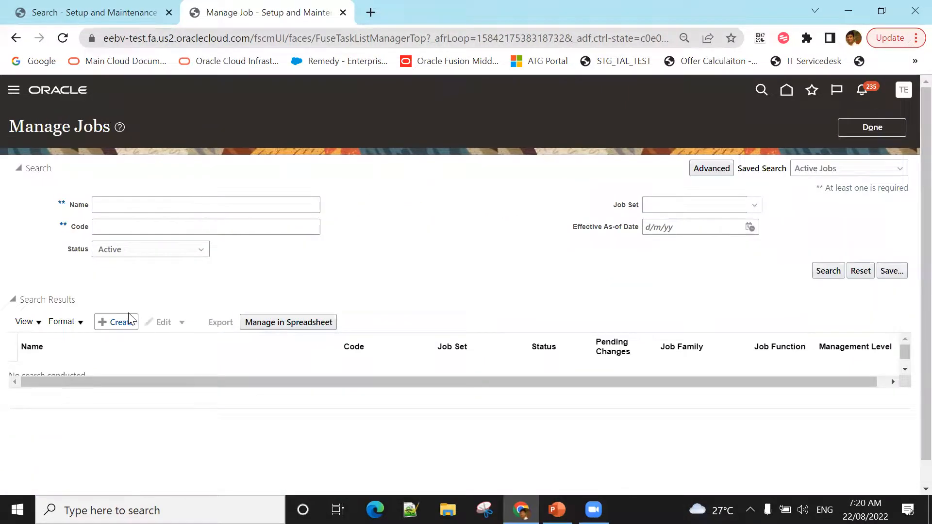
Start creating a new job and set its job set to SG Reference Data set 001.
{"action": "left_click", "coordinate": [117, 323]}
{"action": "left_click", "coordinate": [197, 258]}
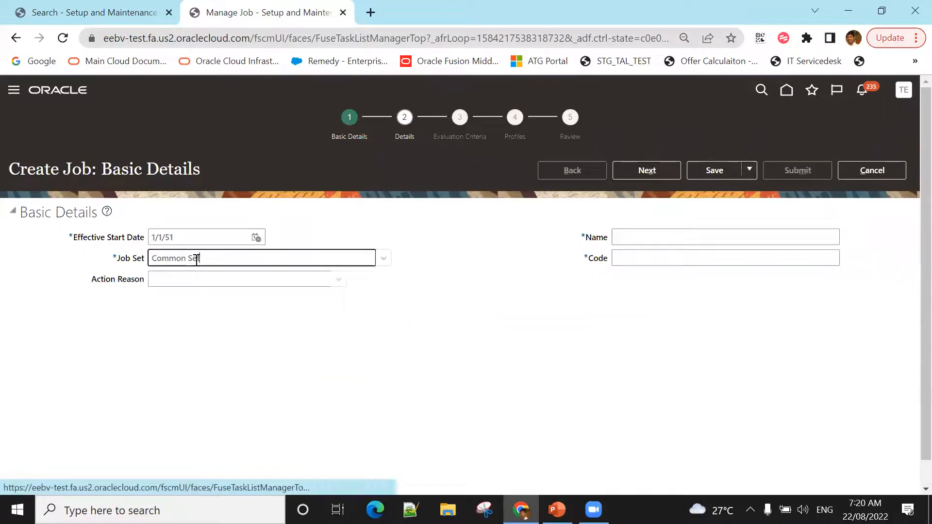
{"action": "left_click_drag", "start_coordinate": [197, 258], "coordinate": [106, 265]}
{"action": "type", "text": "SG"}
{"action": "key", "text": "Tab"}
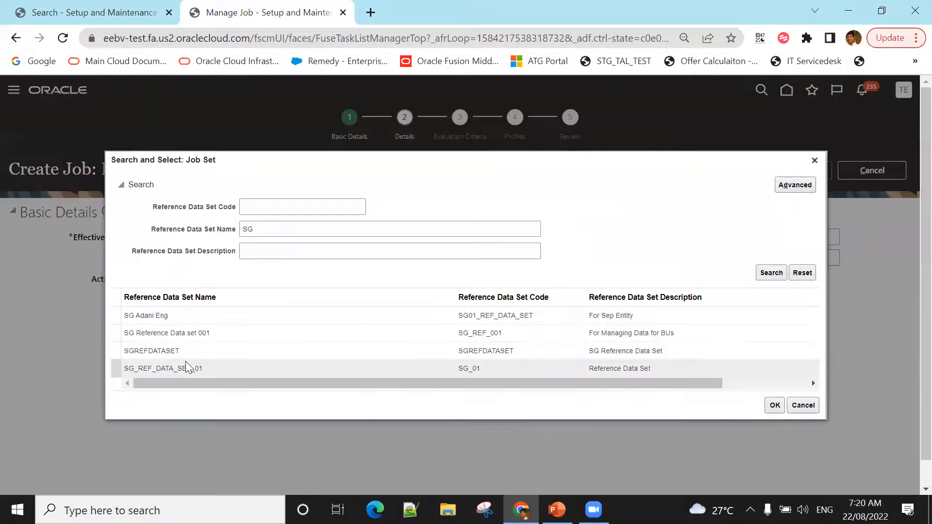
{"action": "left_click", "coordinate": [192, 334]}
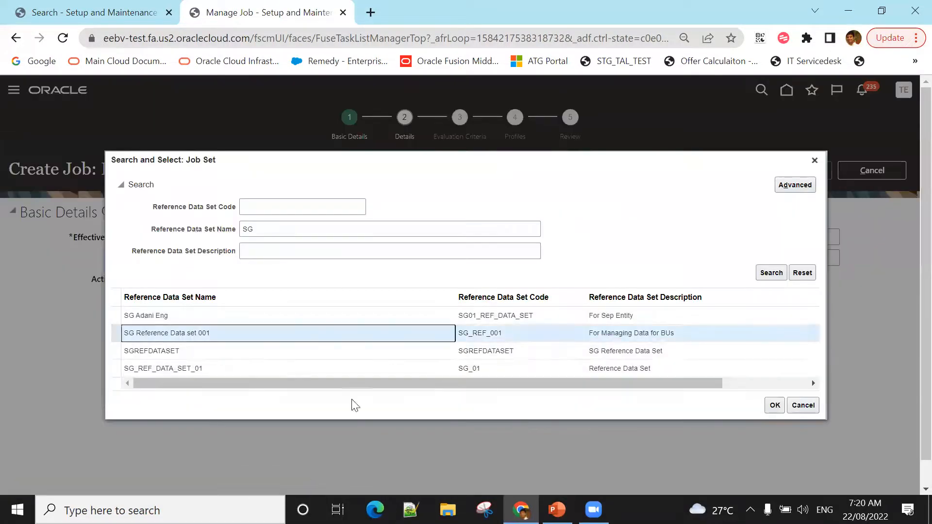
{"action": "left_click", "coordinate": [775, 406]}
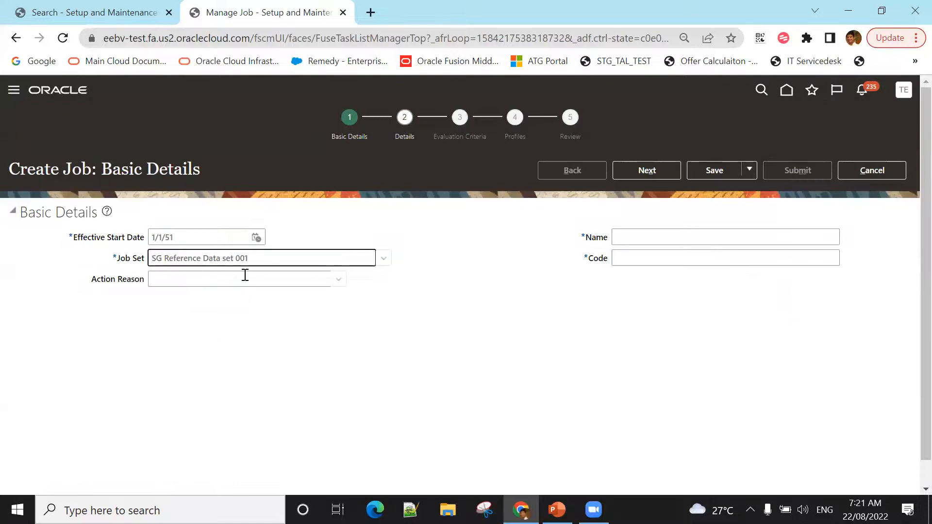
Enter SG Developer as the job name and SGDEV001 as the code, and continue to the Details stage.
{"action": "left_click", "coordinate": [721, 239]}
{"action": "type", "text": "Deve"}
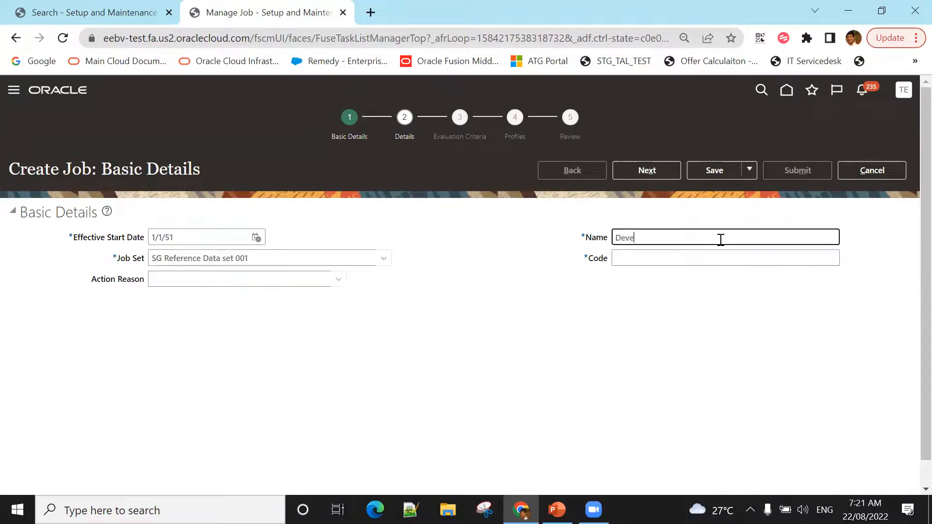
{"action": "type", "text": "loper"}
{"action": "key", "text": "Home"}
{"action": "type", "text": "SG"}
{"action": "key", "text": "Tab"}
{"action": "type", "text": "SG"}
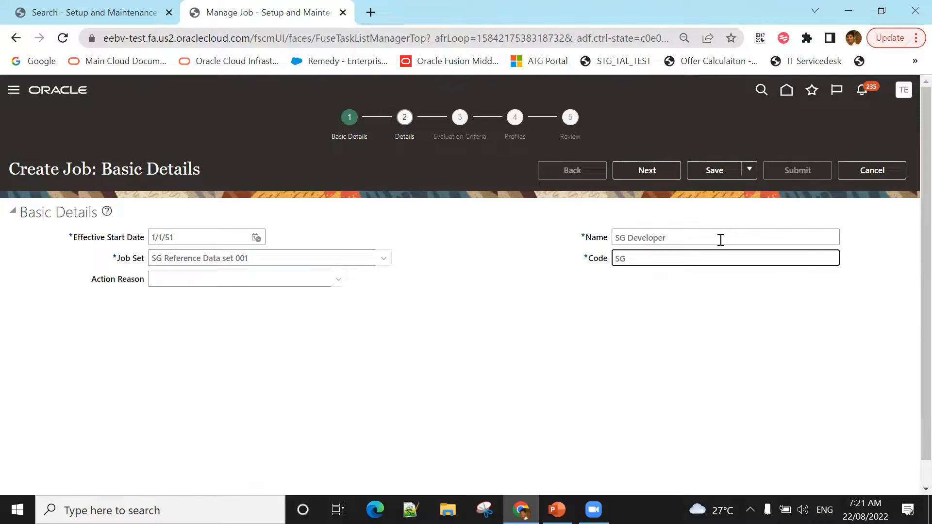
{"action": "type", "text": "DEV001"}
{"action": "key", "text": "Tab"}
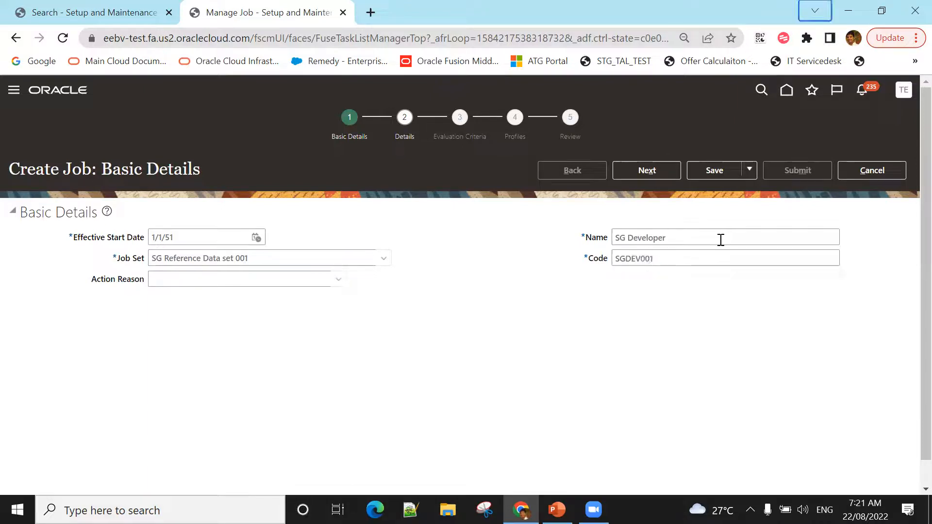
{"action": "double_click", "coordinate": [653, 259]}
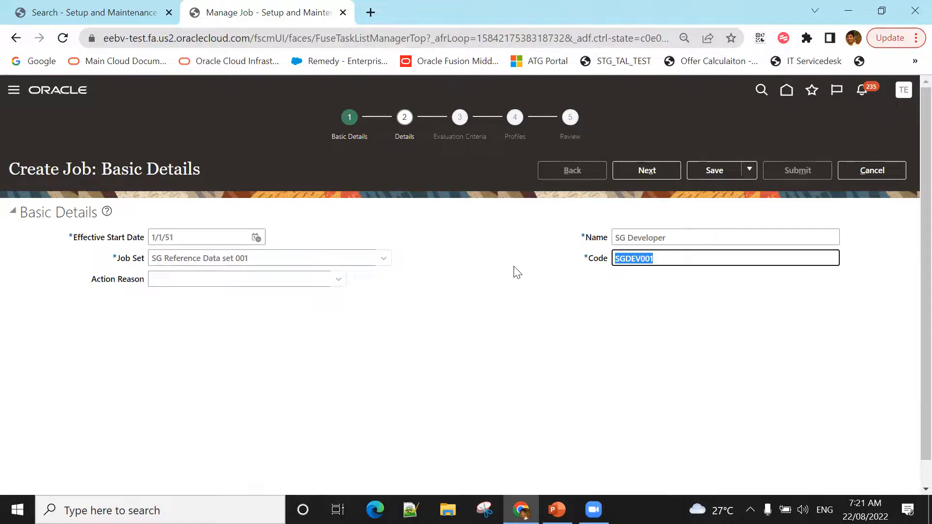
{"action": "left_click", "coordinate": [661, 170]}
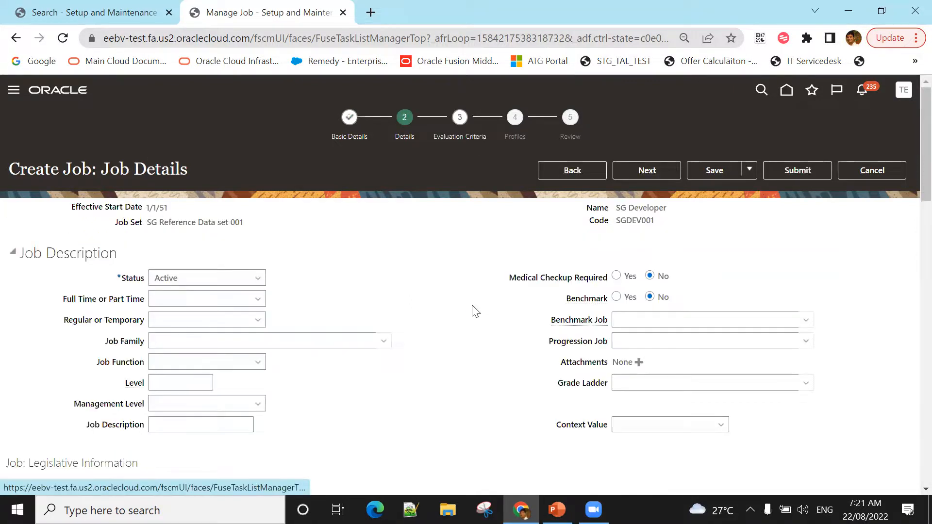
Review the Job Description and Legislative Information fields of the job, and continue to the Evaluation Criteria stage.
{"action": "scroll", "coordinate": [447, 313], "scroll_direction": "down", "scroll_amount": 3}
{"action": "scroll", "coordinate": [450, 310], "scroll_direction": "up", "scroll_amount": 3}
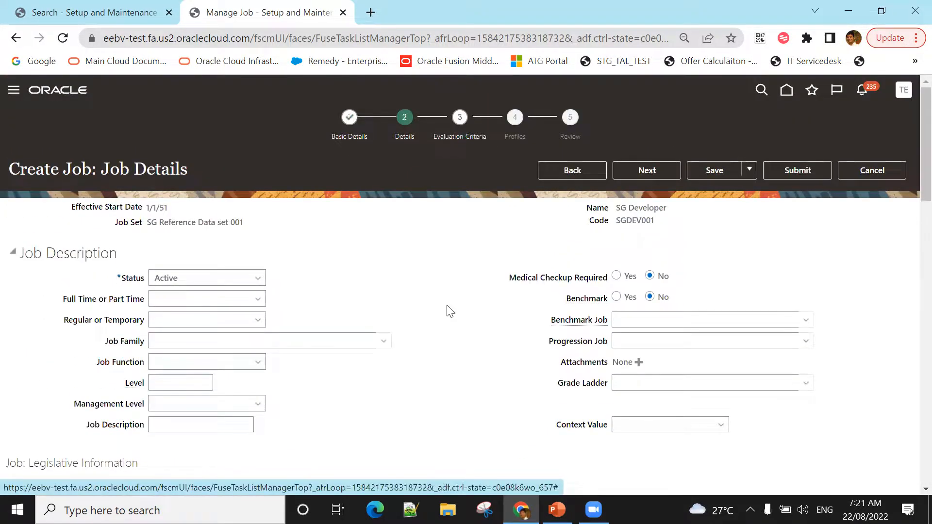
{"action": "scroll", "coordinate": [451, 311], "scroll_direction": "down", "scroll_amount": 2}
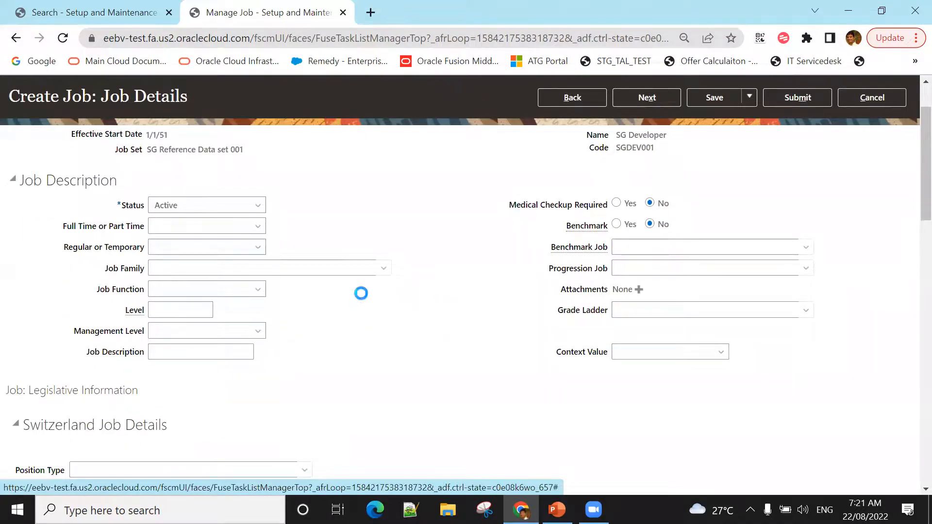
{"action": "scroll", "coordinate": [391, 319], "scroll_direction": "up", "scroll_amount": 2}
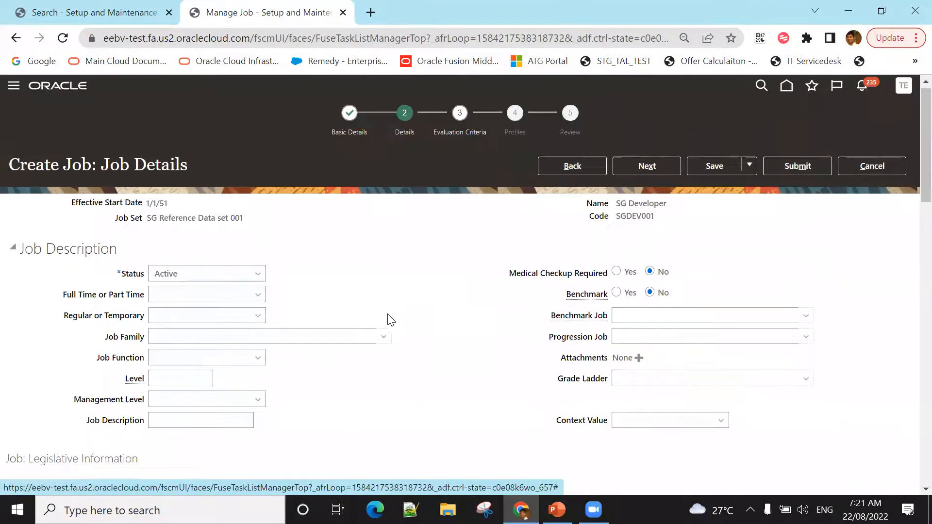
{"action": "scroll", "coordinate": [389, 319], "scroll_direction": "down", "scroll_amount": 5}
{"action": "scroll", "coordinate": [396, 319], "scroll_direction": "up", "scroll_amount": 5}
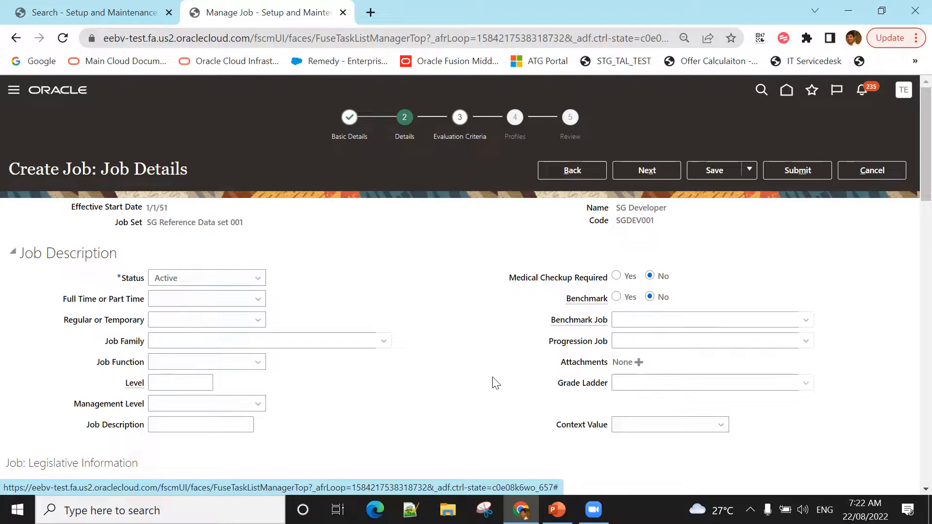
{"action": "left_click", "coordinate": [660, 171]}
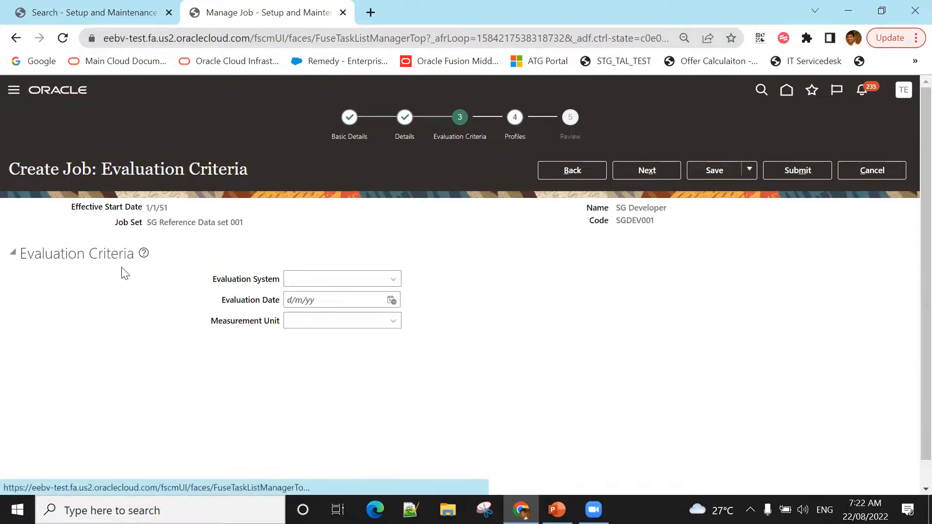
Continue past the Evaluation Criteria to the Profiles stage, submit the new job with confirmation, and return to the setup task list.
{"action": "left_click_drag", "start_coordinate": [105, 170], "coordinate": [236, 166]}
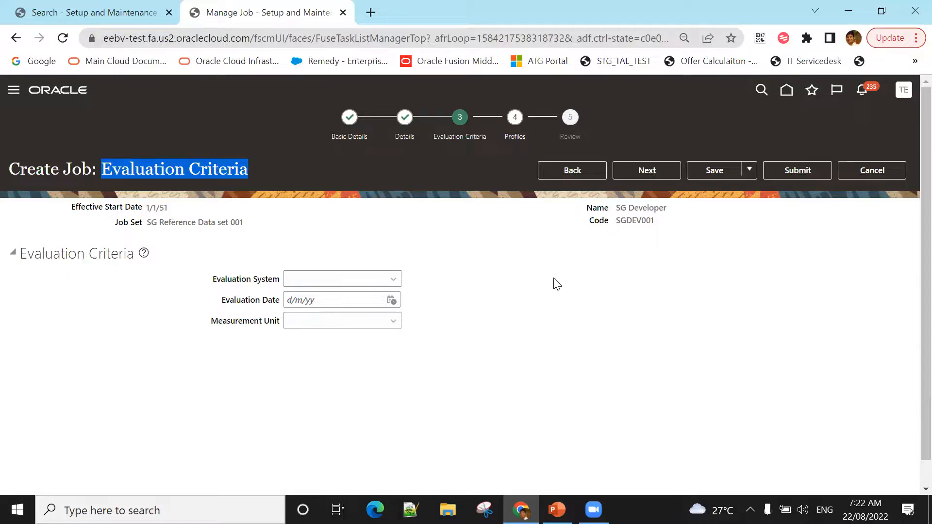
{"action": "left_click", "coordinate": [647, 171]}
{"action": "left_click", "coordinate": [640, 173]}
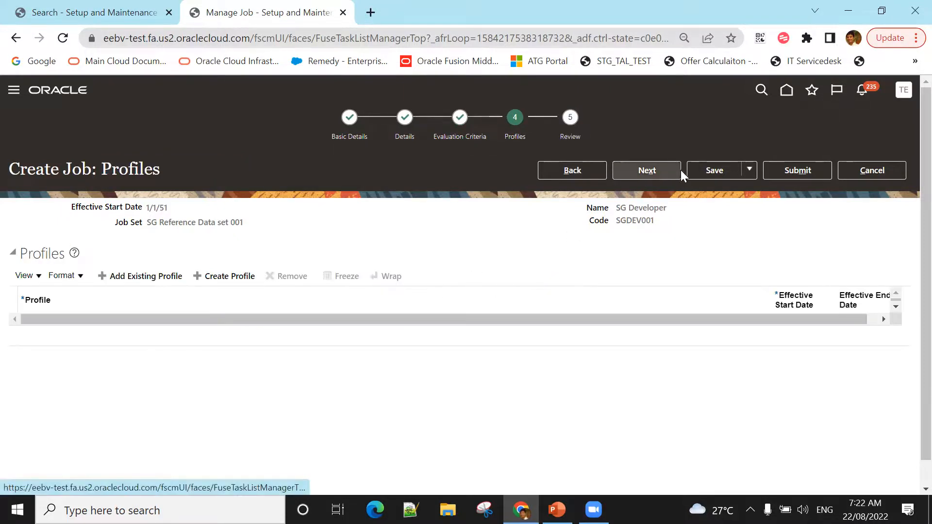
{"action": "left_click", "coordinate": [794, 173]}
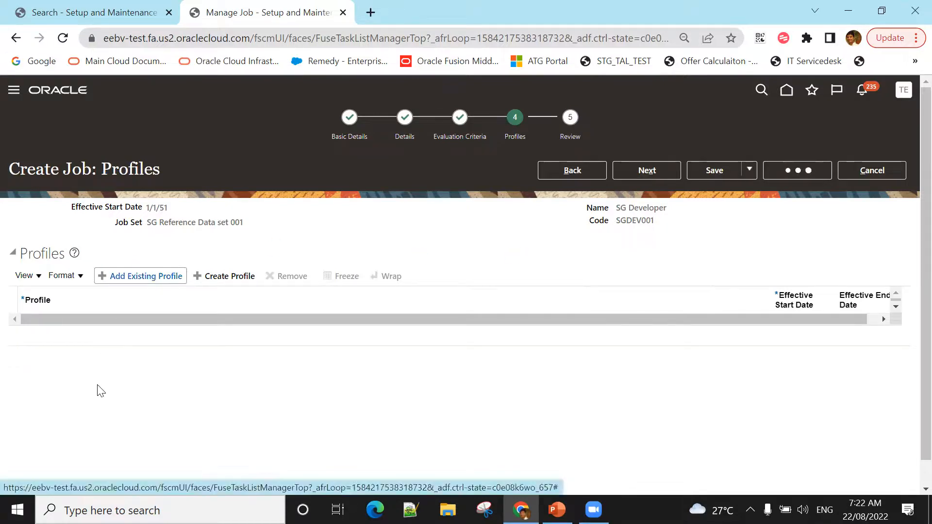
{"action": "left_click", "coordinate": [546, 301]}
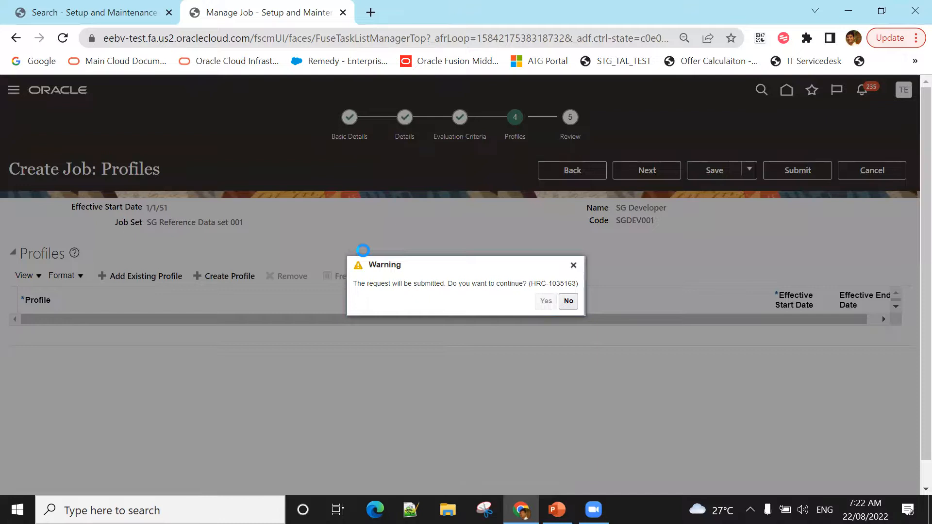
{"action": "left_click", "coordinate": [507, 303]}
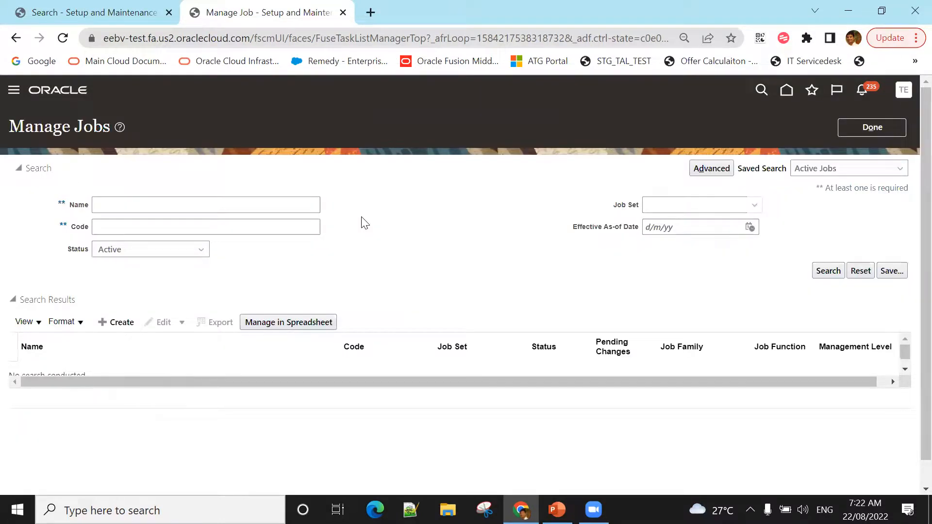
{"action": "left_click", "coordinate": [879, 132]}
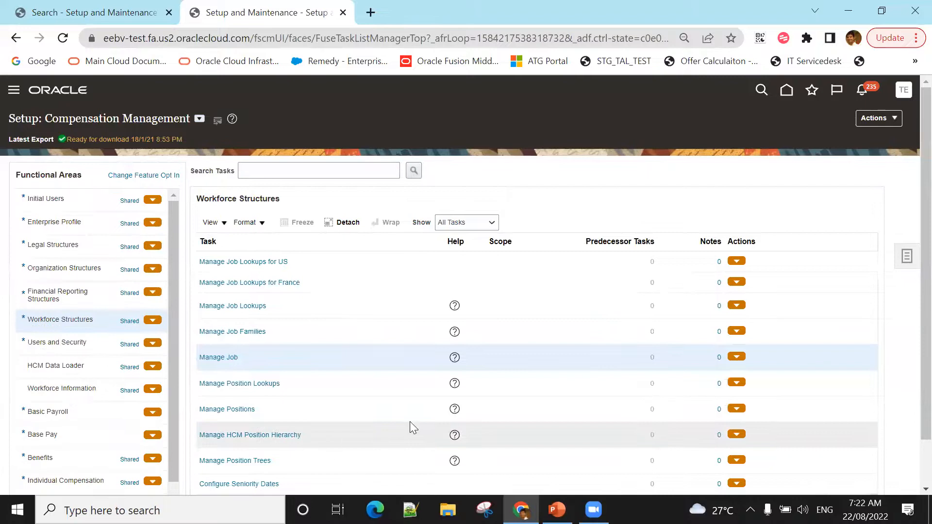
Open the Manage Positions task under Workforce Structures and start creating a new position.
{"action": "scroll", "coordinate": [910, 330], "scroll_direction": "down", "scroll_amount": 1}
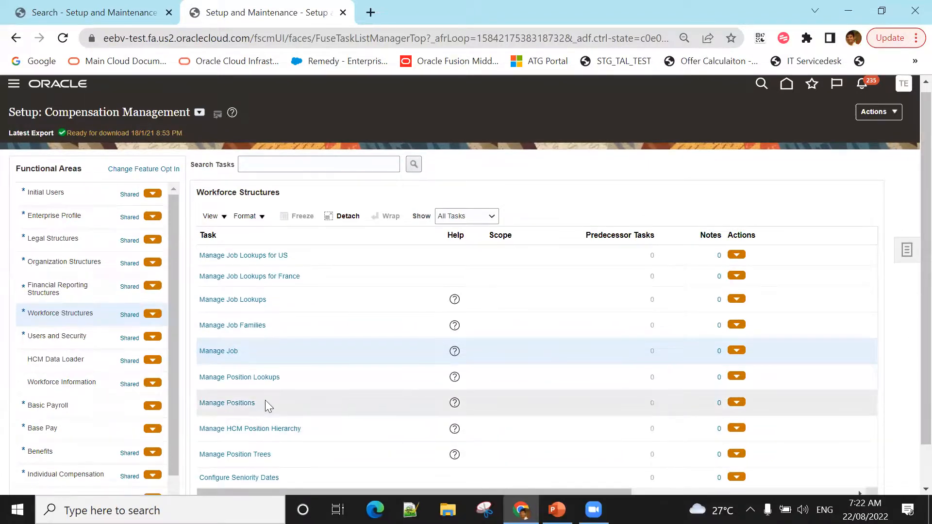
{"action": "left_click", "coordinate": [238, 403]}
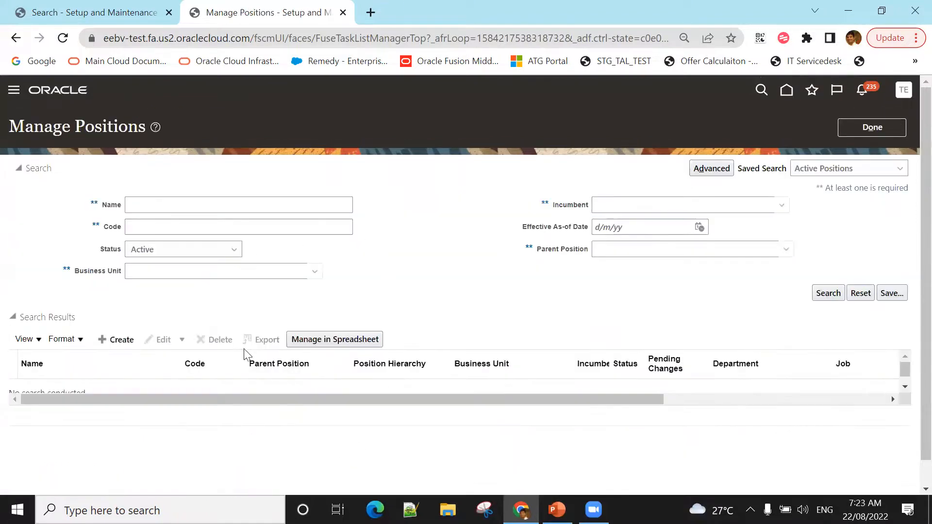
{"action": "left_click", "coordinate": [104, 340]}
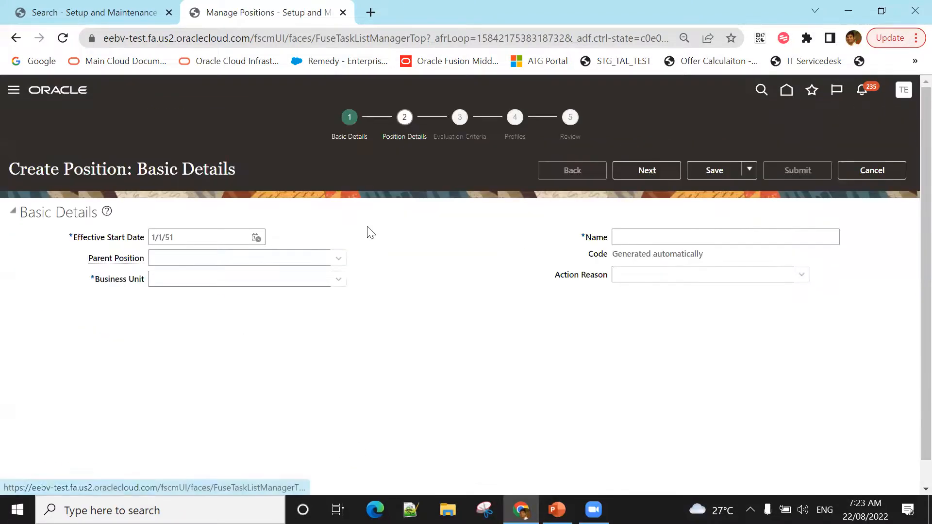
Search the business units for SG and set the position's business unit to SG Motors Tesla.
{"action": "left_click", "coordinate": [238, 277]}
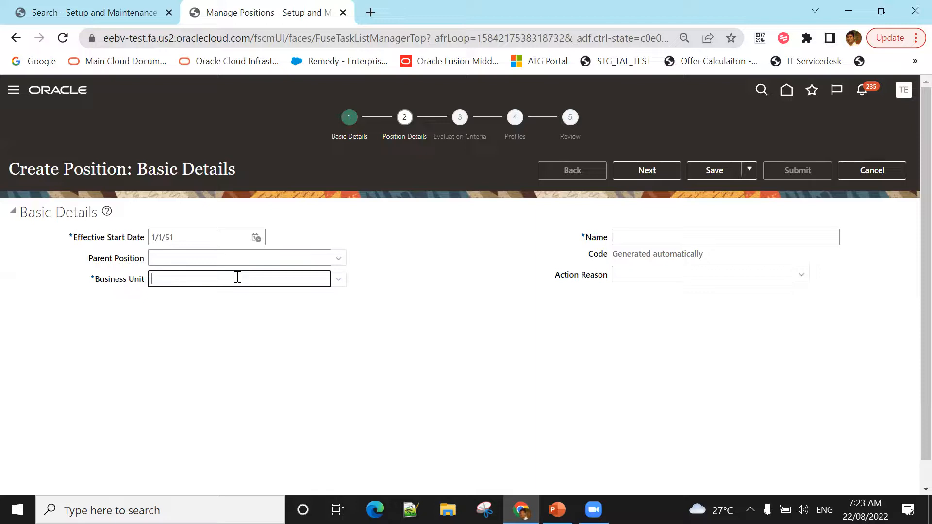
{"action": "type", "text": "SG"}
{"action": "key", "text": "Tab"}
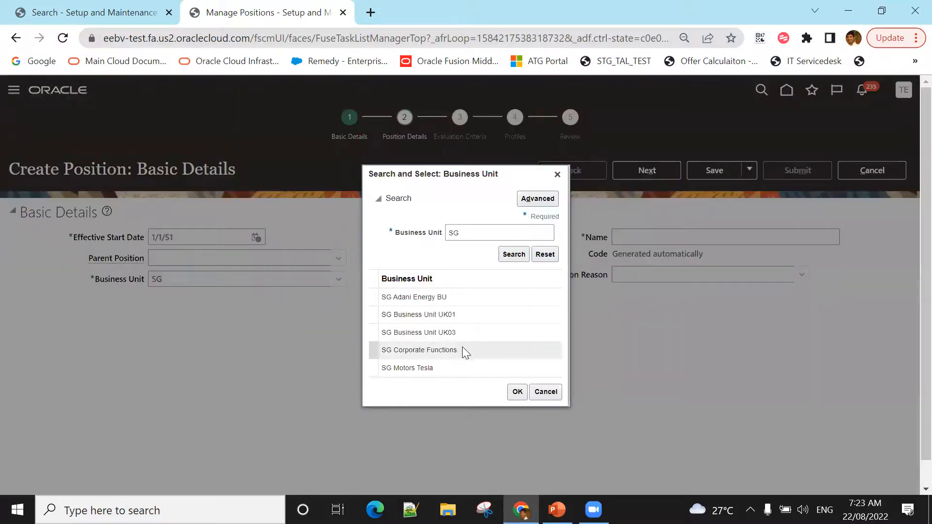
{"action": "left_click", "coordinate": [459, 367]}
{"action": "left_click", "coordinate": [517, 392]}
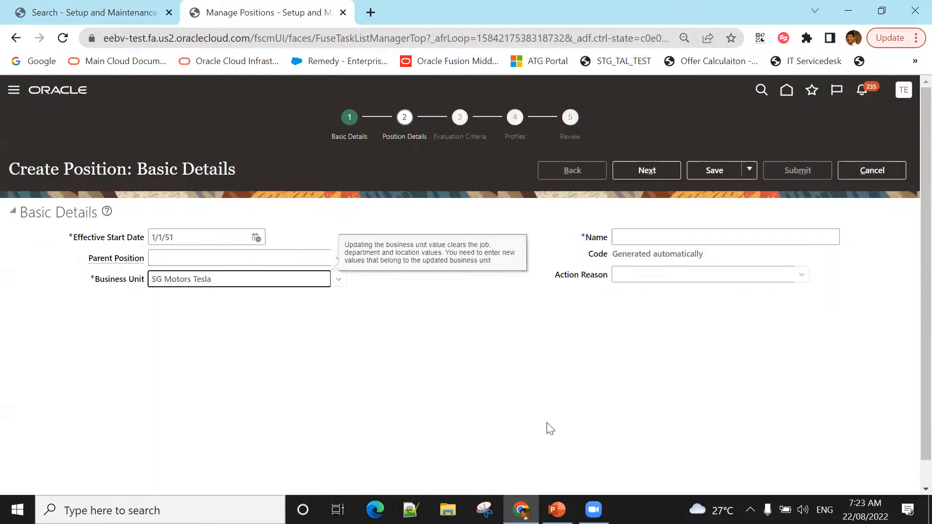
Name the position AWS Developer and continue to the Position Details stage.
{"action": "left_click", "coordinate": [674, 240]}
{"action": "type", "text": "AWS Developer"}
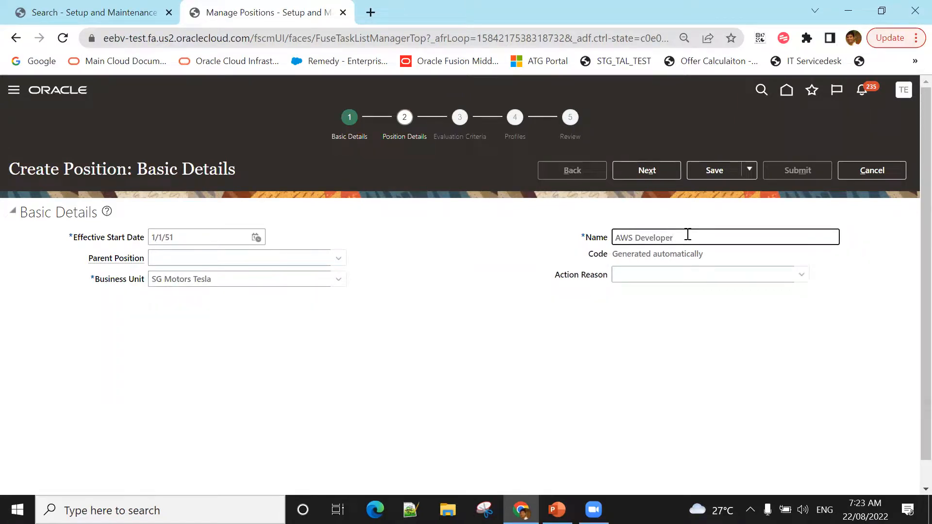
{"action": "key", "text": "Tab"}
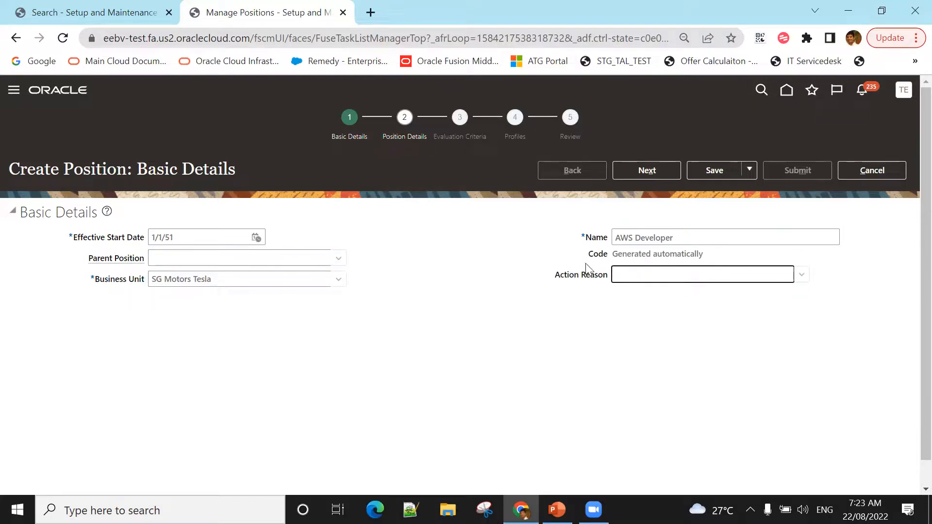
{"action": "left_click", "coordinate": [668, 169]}
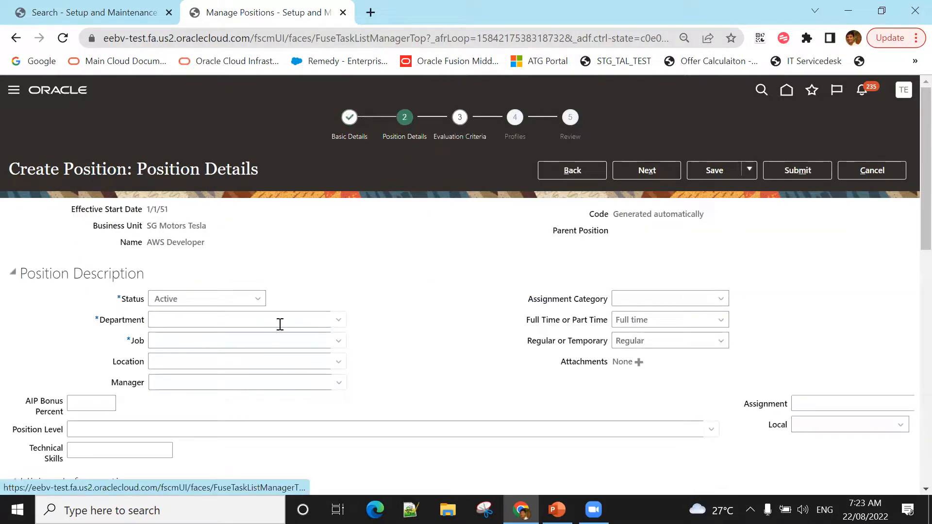
Set the position's department to SG Tesla - Post Service.
{"action": "left_click", "coordinate": [277, 319]}
{"action": "type", "text": "SG "}
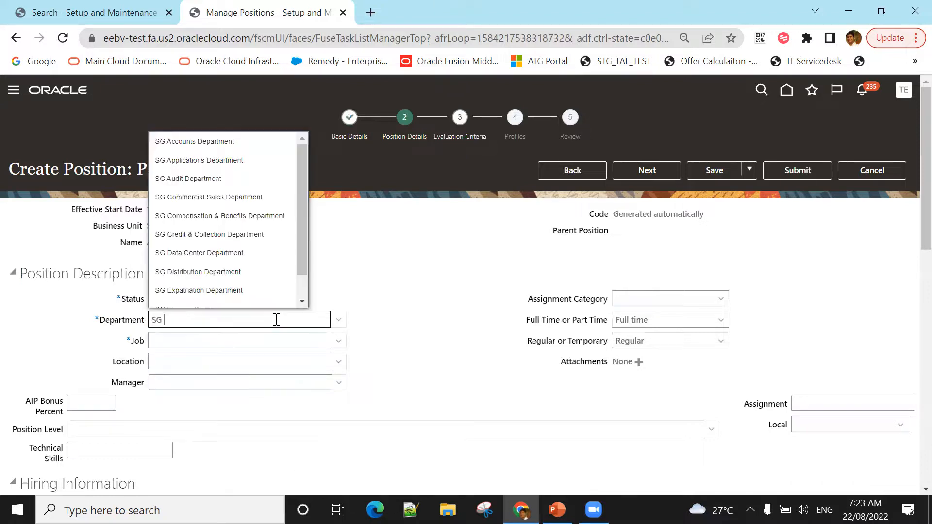
{"action": "type", "text": "Te"}
{"action": "left_click", "coordinate": [213, 339]}
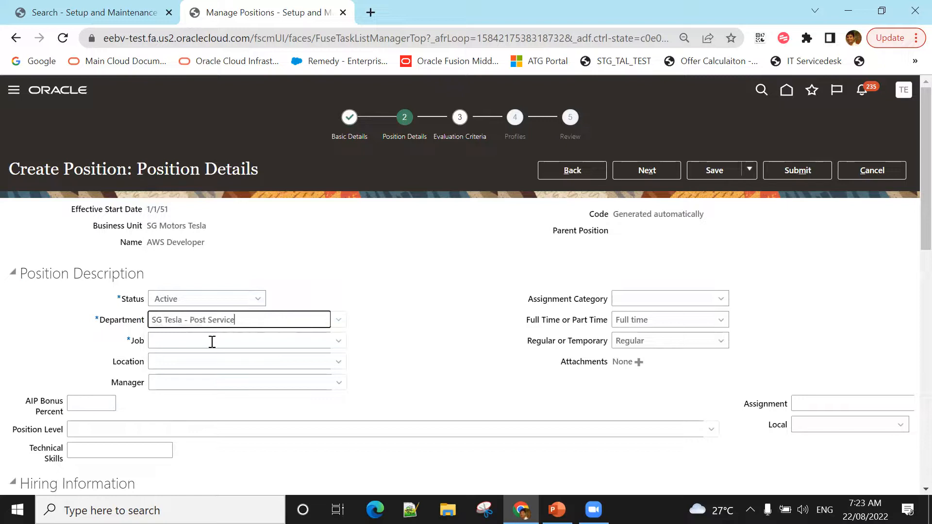
{"action": "left_click", "coordinate": [212, 342]}
{"action": "type", "text": "DEvel"}
{"action": "key", "text": "BackSpace"}
{"action": "key", "text": "BackSpace"}
{"action": "key", "text": "BackSpace"}
{"action": "key", "text": "BackSpace"}
{"action": "type", "text": "eve"}
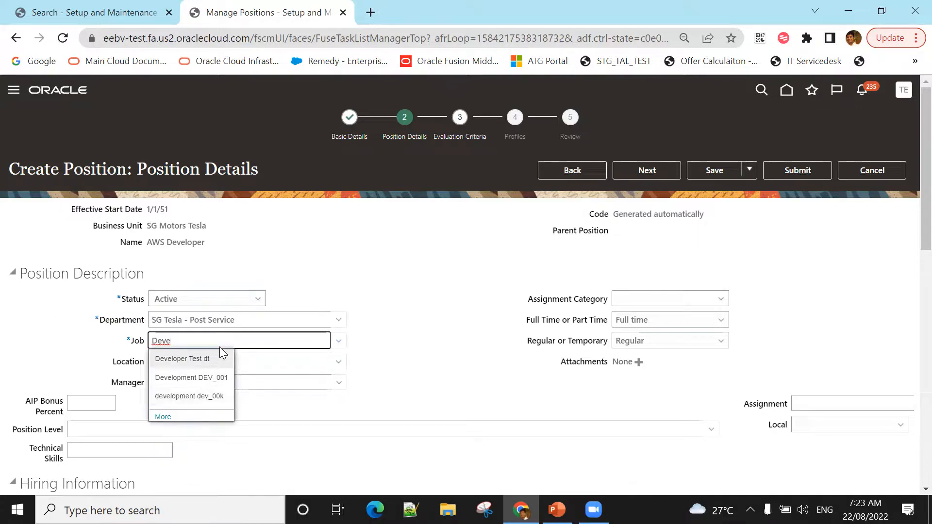
{"action": "left_click_drag", "start_coordinate": [224, 340], "coordinate": [49, 346]}
{"action": "key", "text": "BackSpace"}
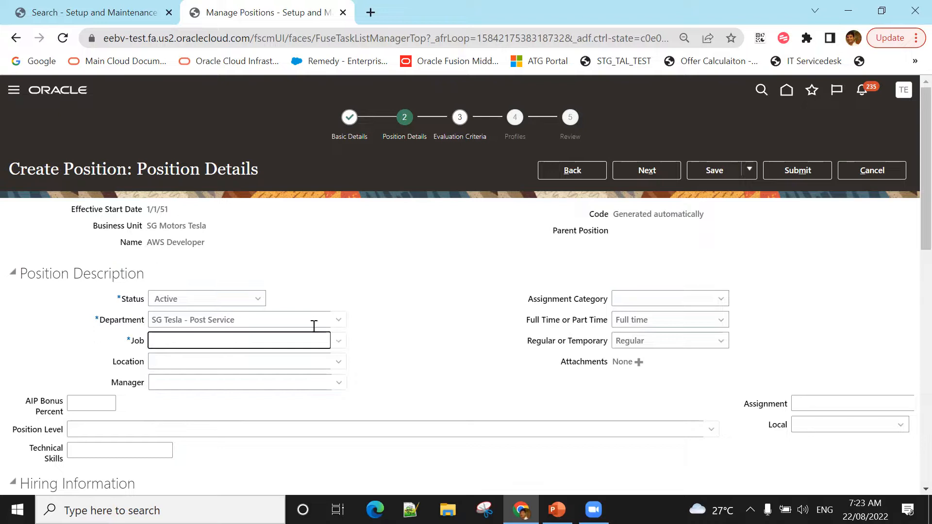
Search the jobs by the name Developer and try to assign Developer Test to the position.
{"action": "left_click", "coordinate": [337, 342]}
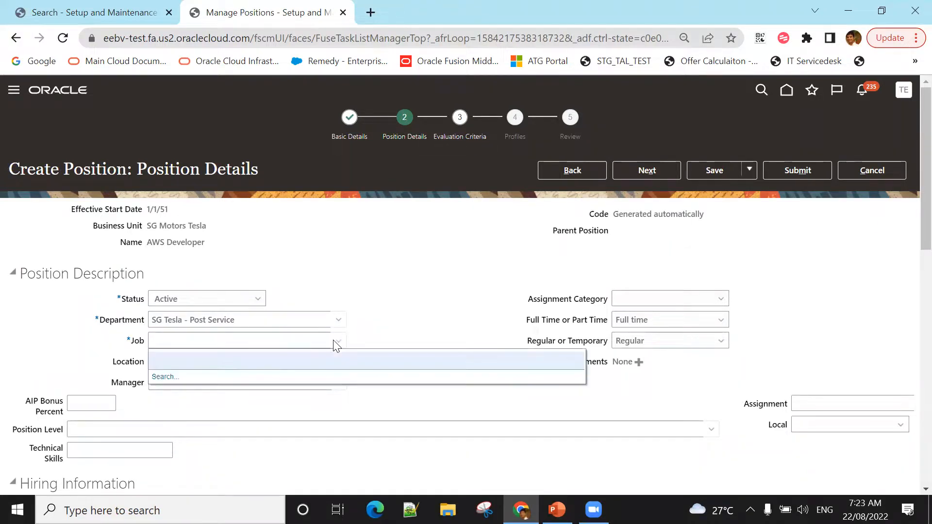
{"action": "left_click", "coordinate": [179, 379]}
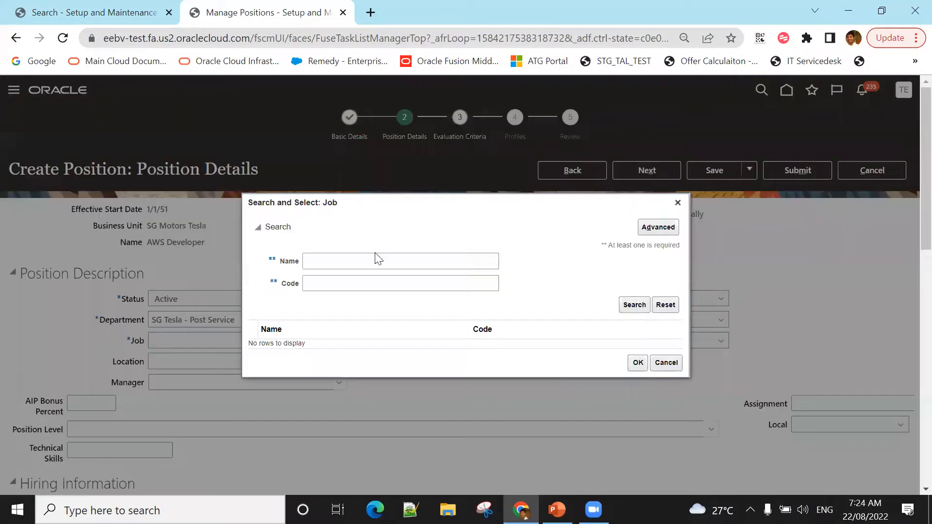
{"action": "type", "text": "Developer"}
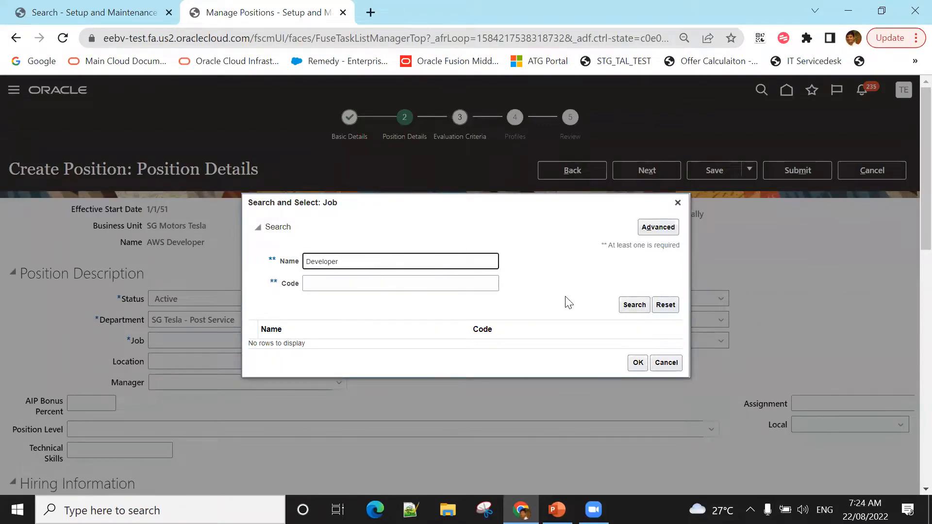
{"action": "left_click", "coordinate": [635, 305]}
{"action": "left_click", "coordinate": [354, 342]}
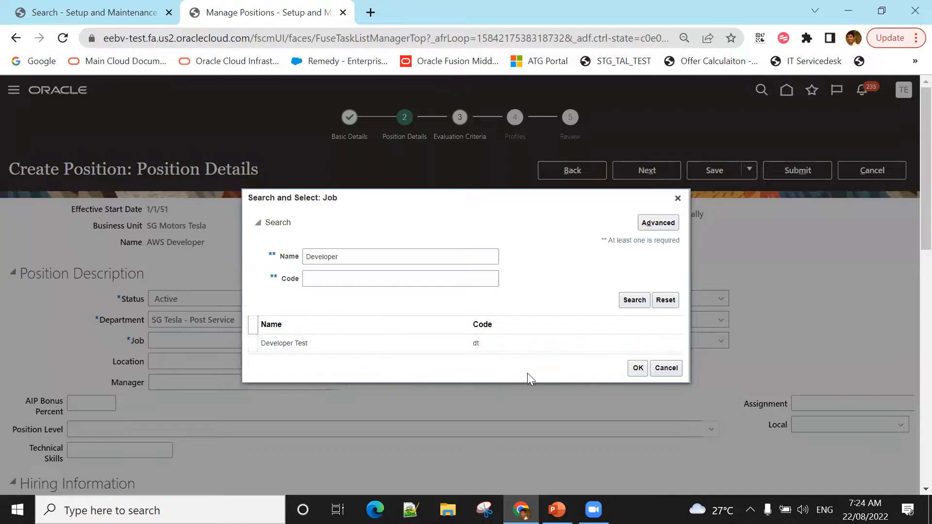
{"action": "left_click", "coordinate": [638, 369]}
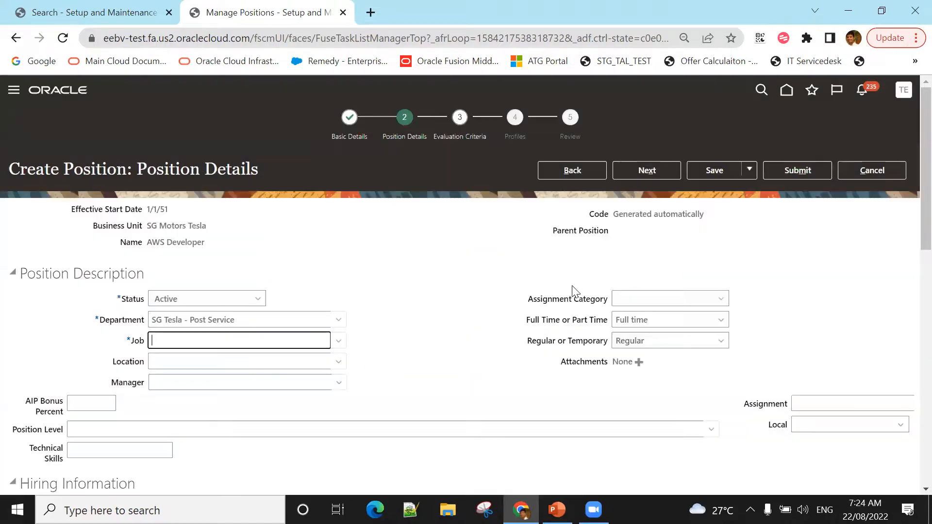
Set the position's job to Development with code DEV_001.
{"action": "scroll", "coordinate": [447, 304], "scroll_direction": "down", "scroll_amount": 4}
{"action": "scroll", "coordinate": [446, 305], "scroll_direction": "down", "scroll_amount": 5}
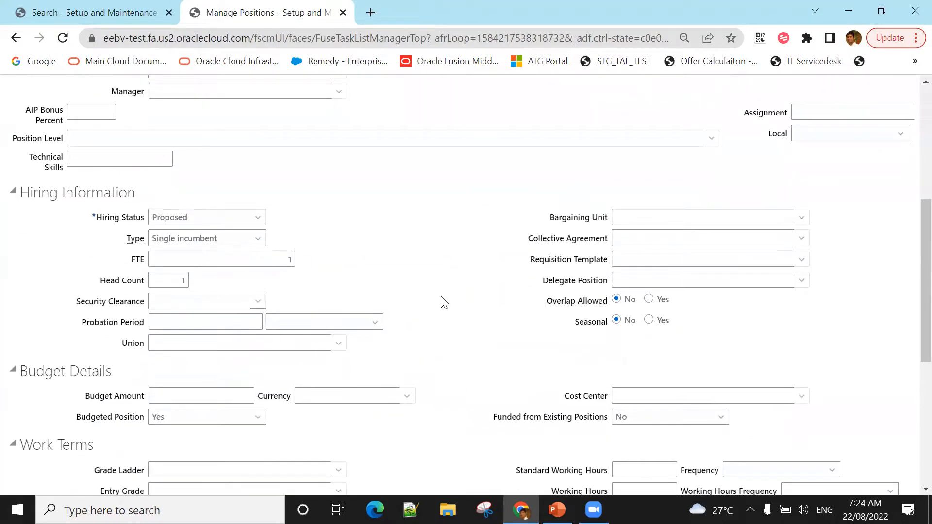
{"action": "scroll", "coordinate": [444, 302], "scroll_direction": "down", "scroll_amount": 2}
{"action": "scroll", "coordinate": [444, 302], "scroll_direction": "up", "scroll_amount": 10}
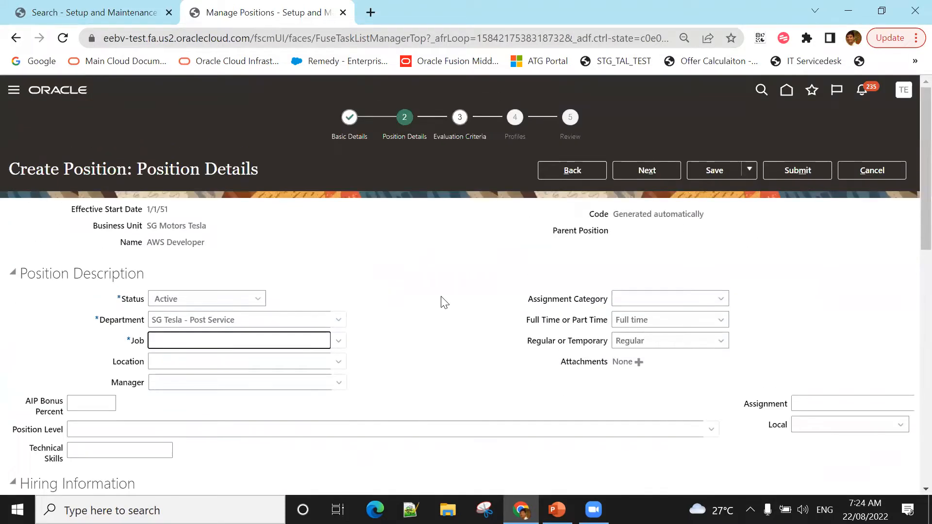
{"action": "type", "text": "DEve"}
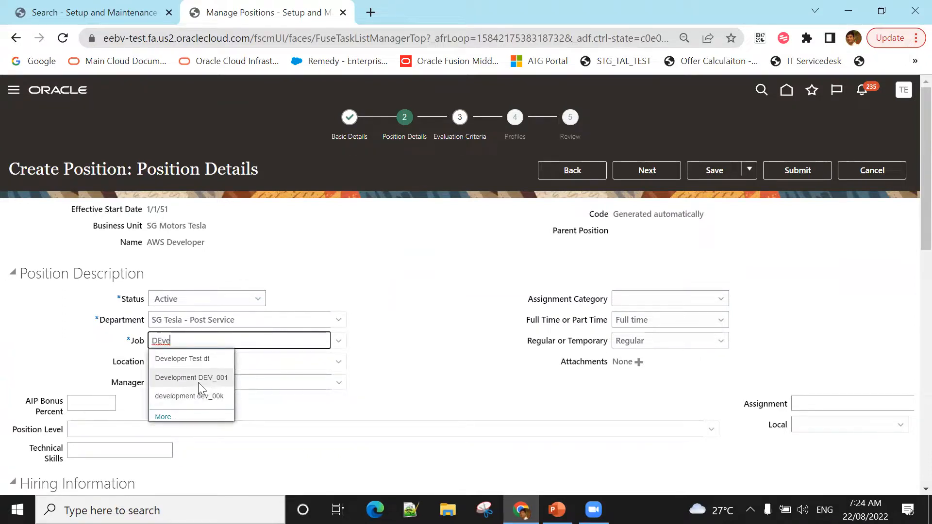
{"action": "left_click", "coordinate": [198, 382]}
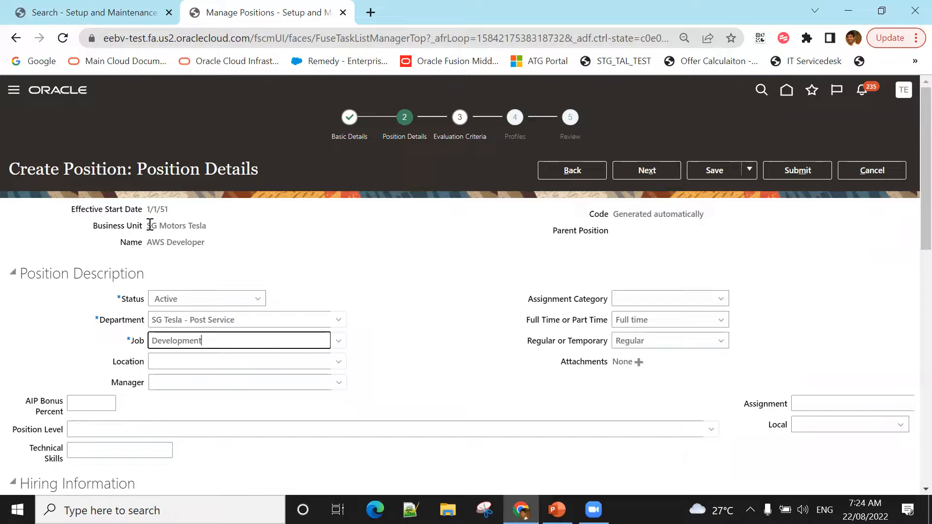
Continue through the Evaluation Criteria to the Profiles stage and submit the AWS Developer position.
{"action": "left_click_drag", "start_coordinate": [146, 226], "coordinate": [220, 233]}
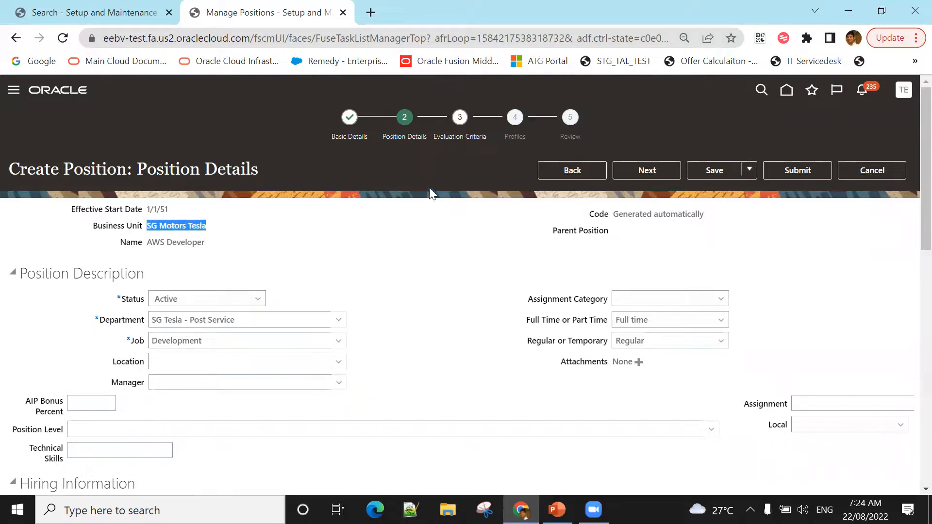
{"action": "left_click", "coordinate": [629, 170]}
{"action": "left_click", "coordinate": [645, 171]}
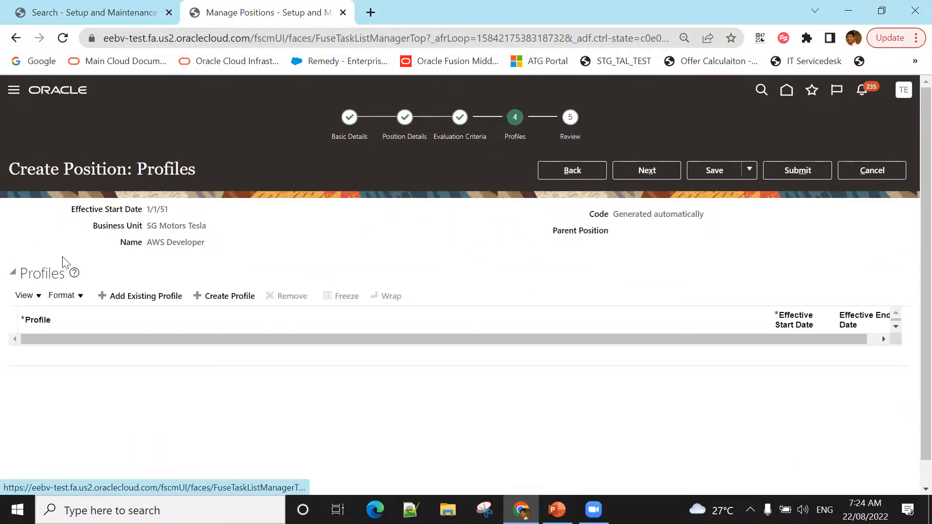
{"action": "left_click", "coordinate": [793, 177]}
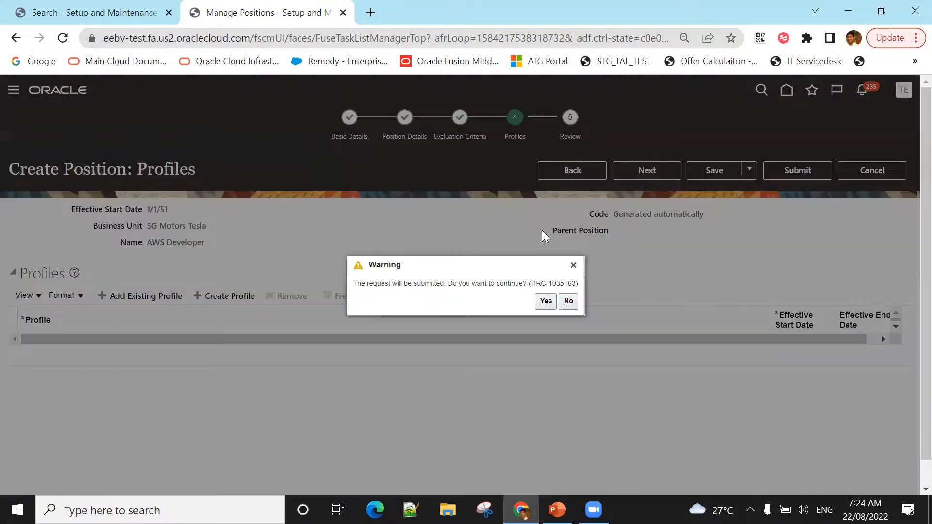